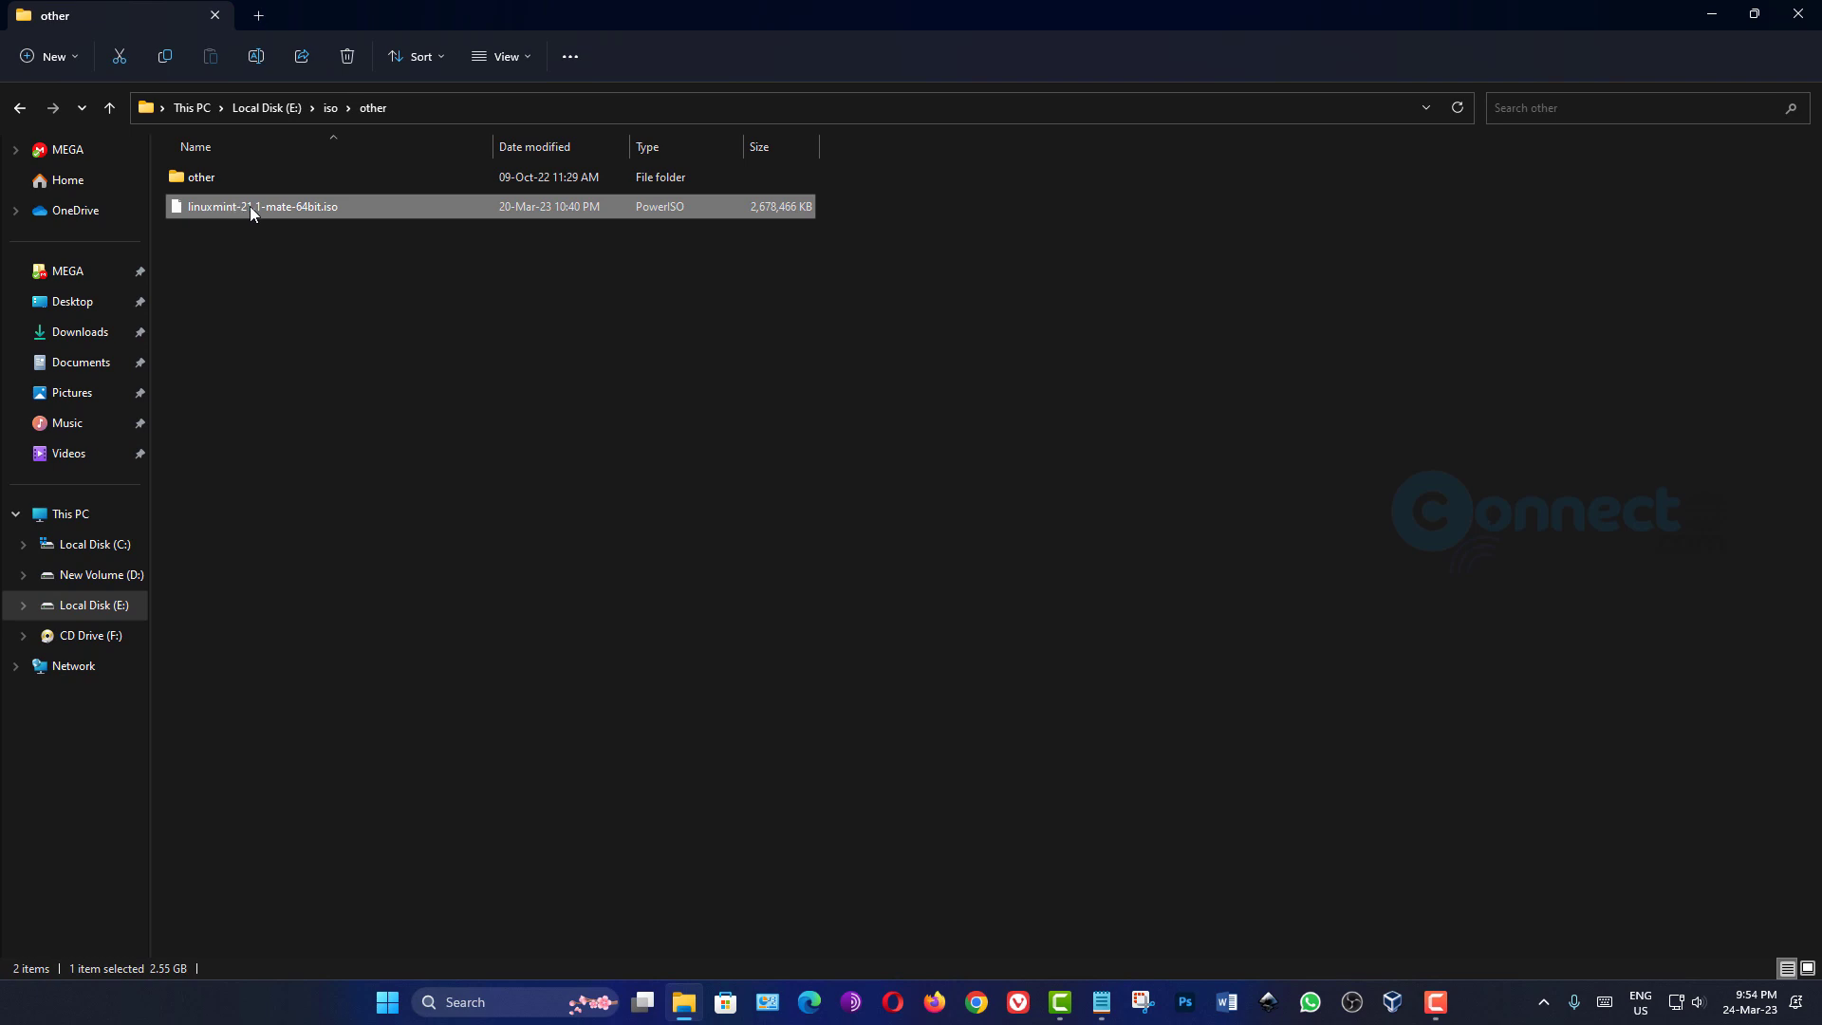
Switch to VirtualBox and start a new virtual machine named Linux Mint MATE Edition.
left_click(1711, 13)
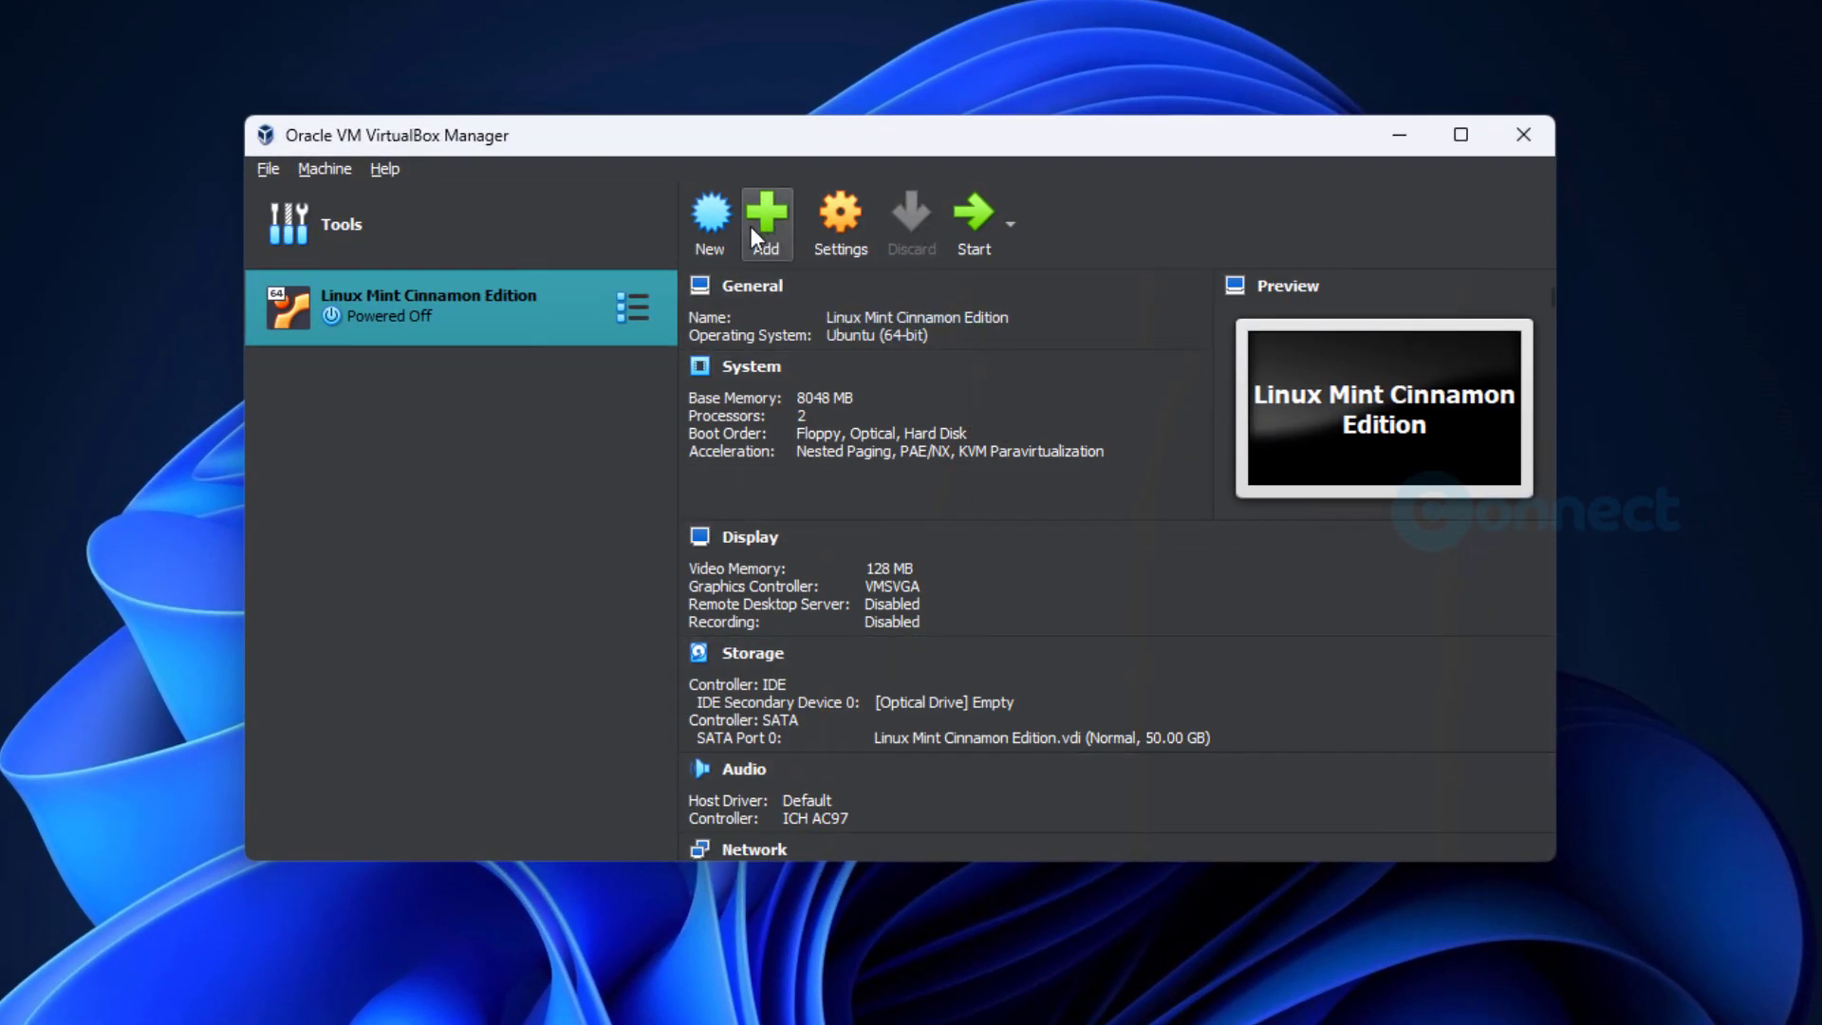
left_click(710, 228)
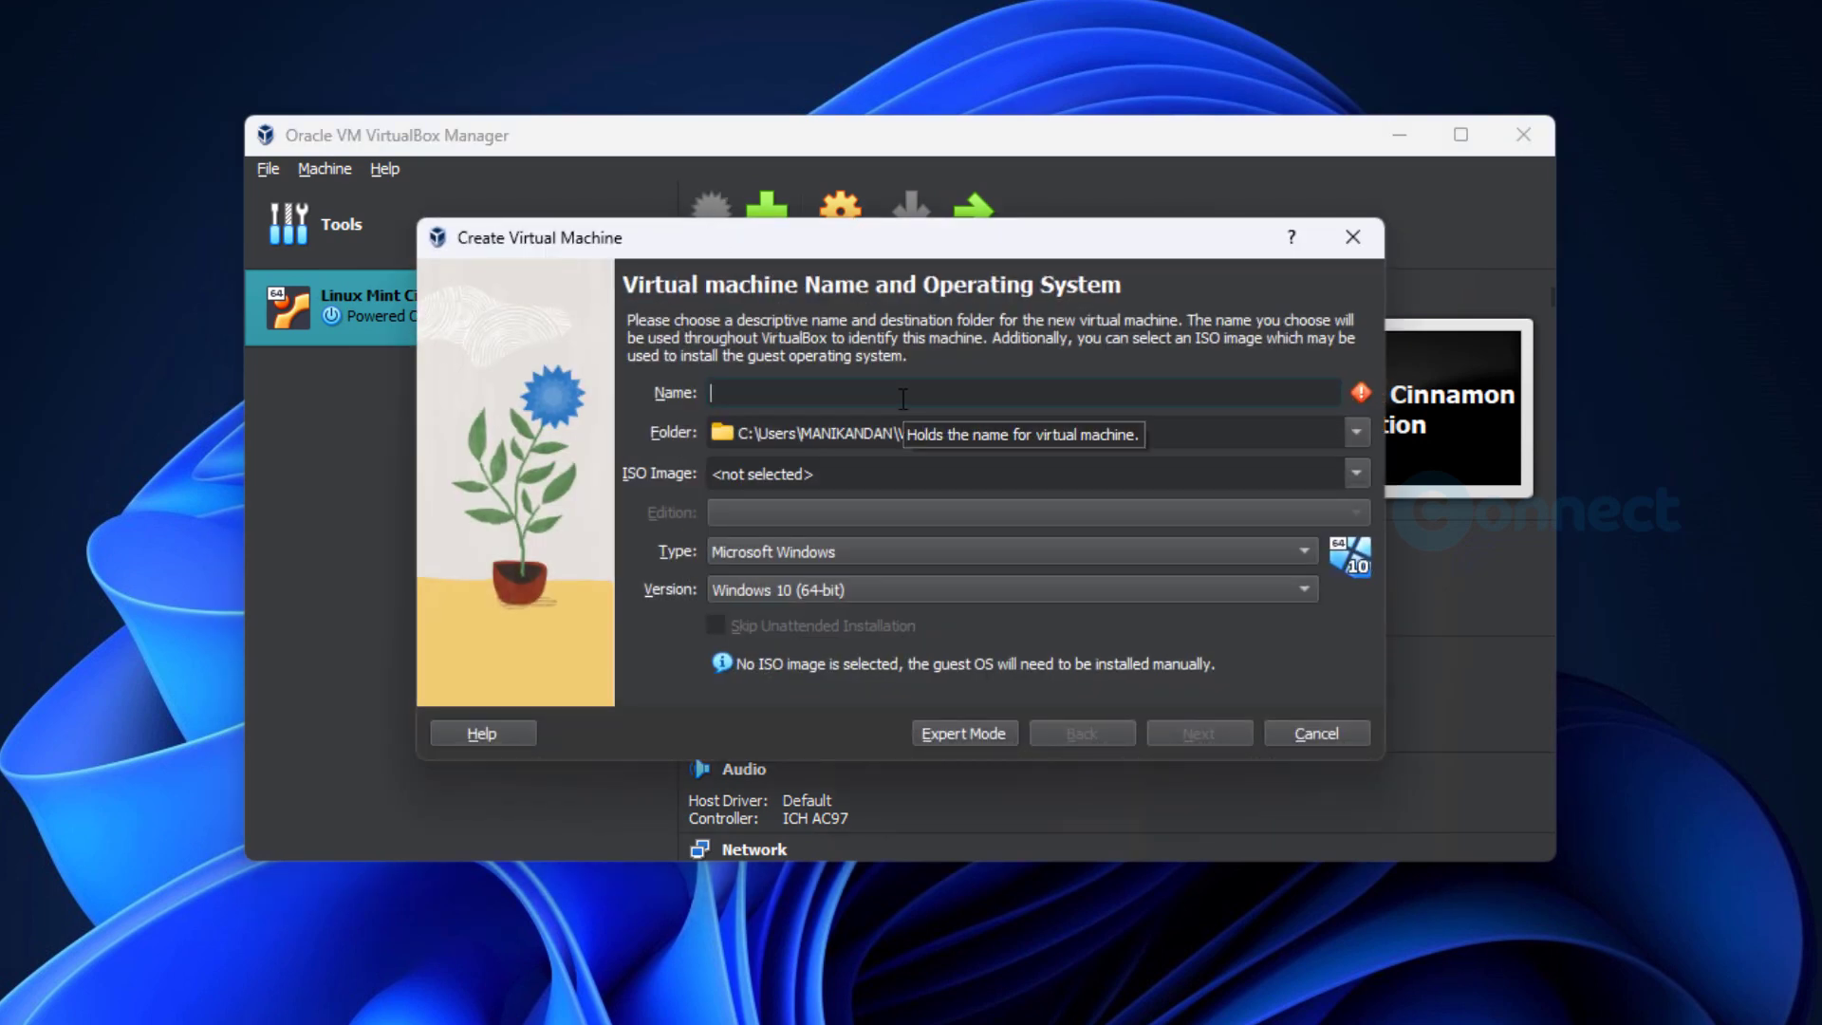
type("Linux Mint MATE Edition")
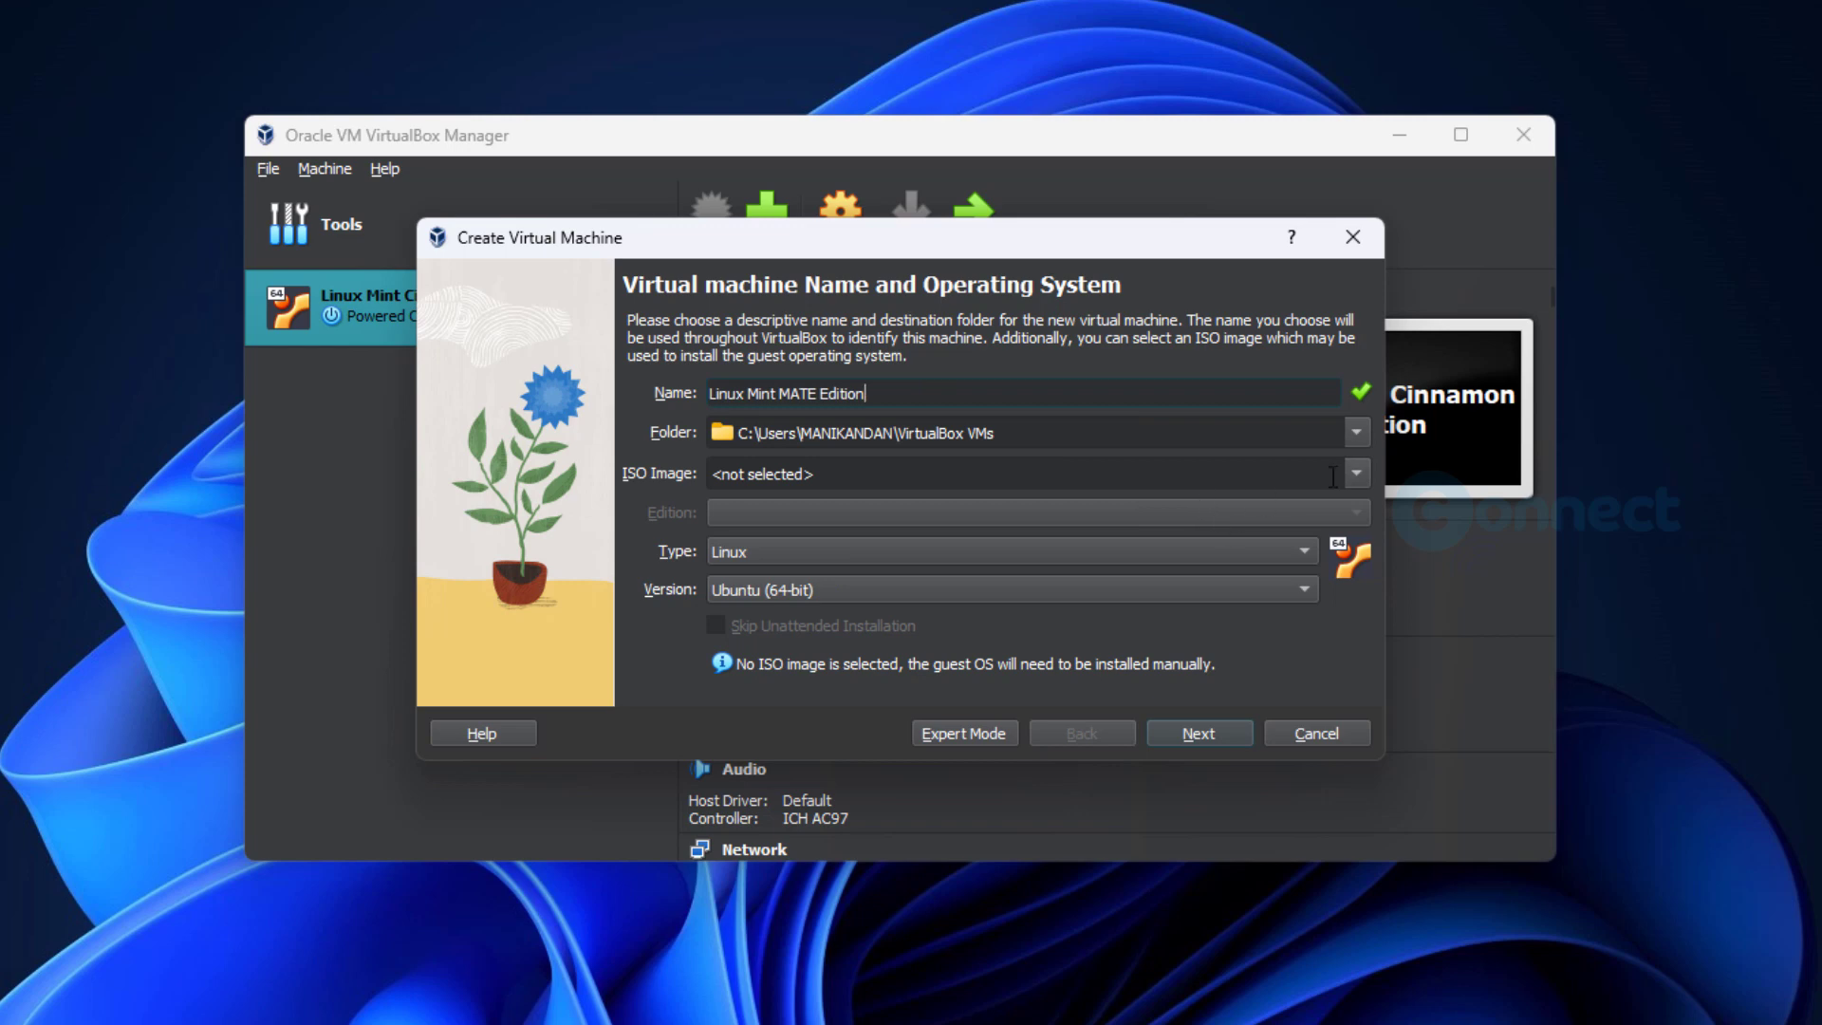
Set the new virtual machine's destination folder to E:\Virtual OS.
left_click(1357, 433)
left_click(1288, 492)
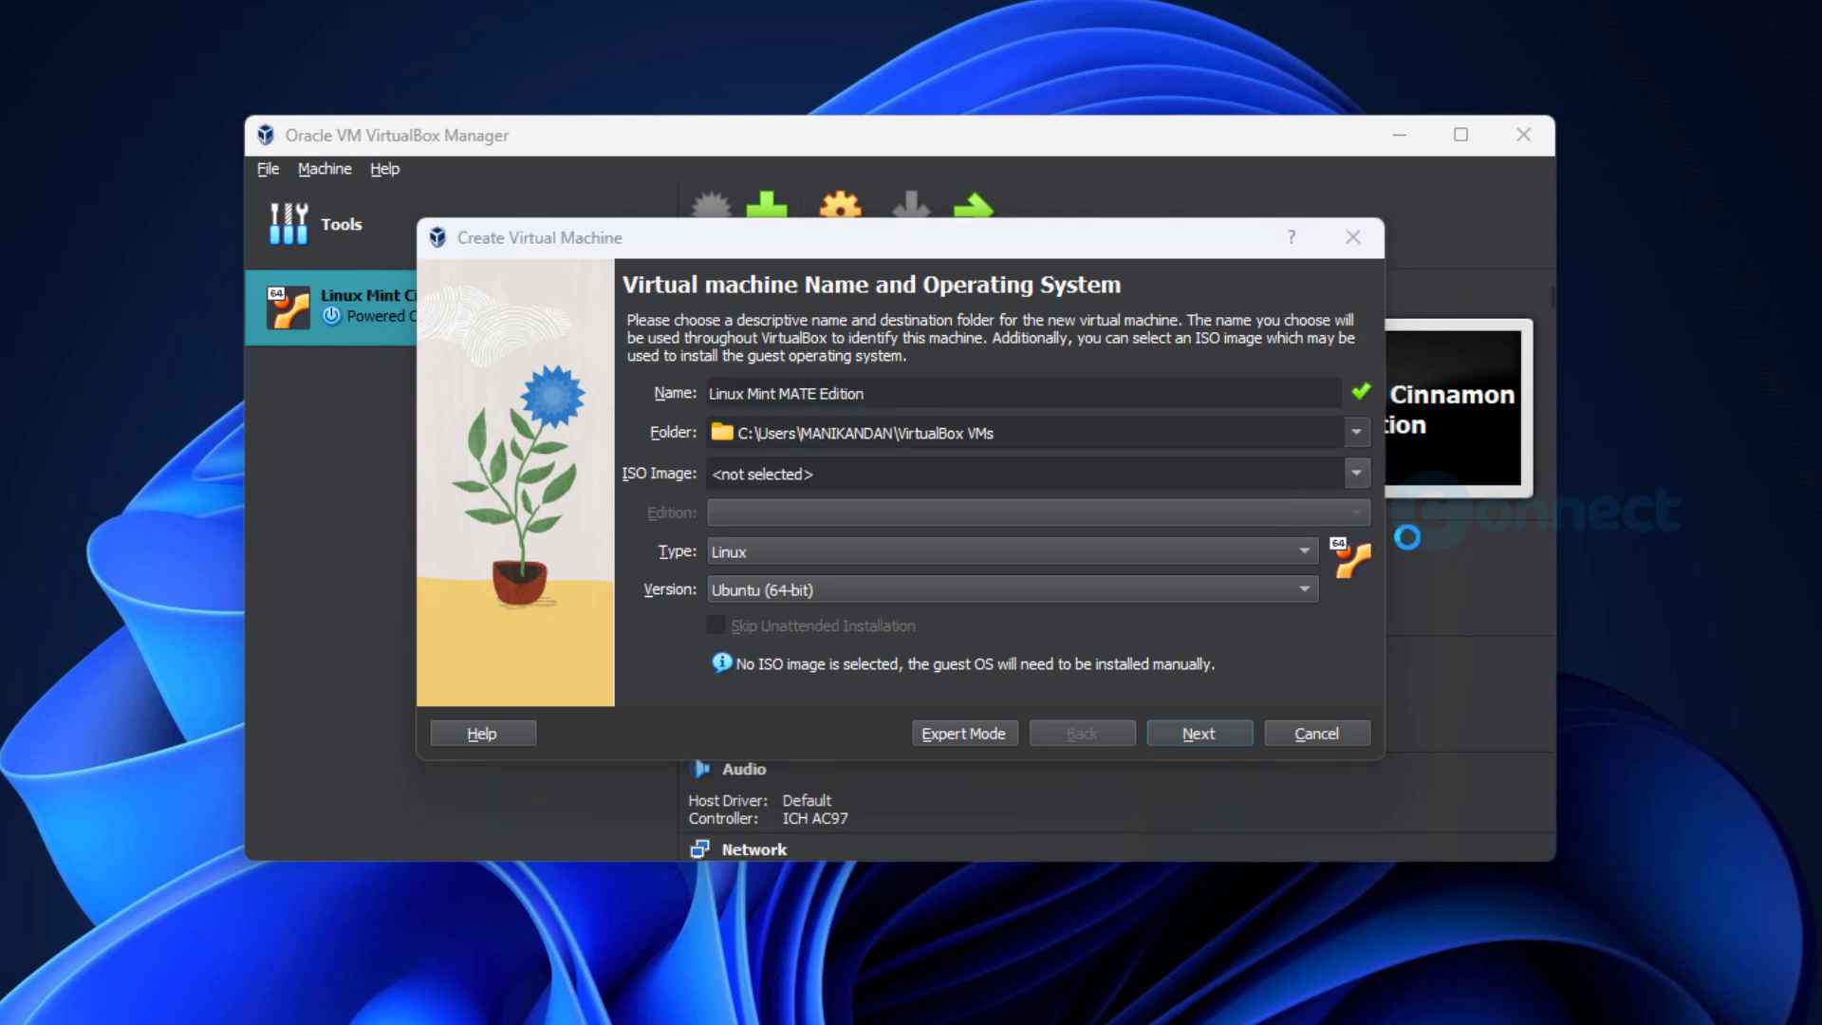
scroll(569, 702, "down", 2)
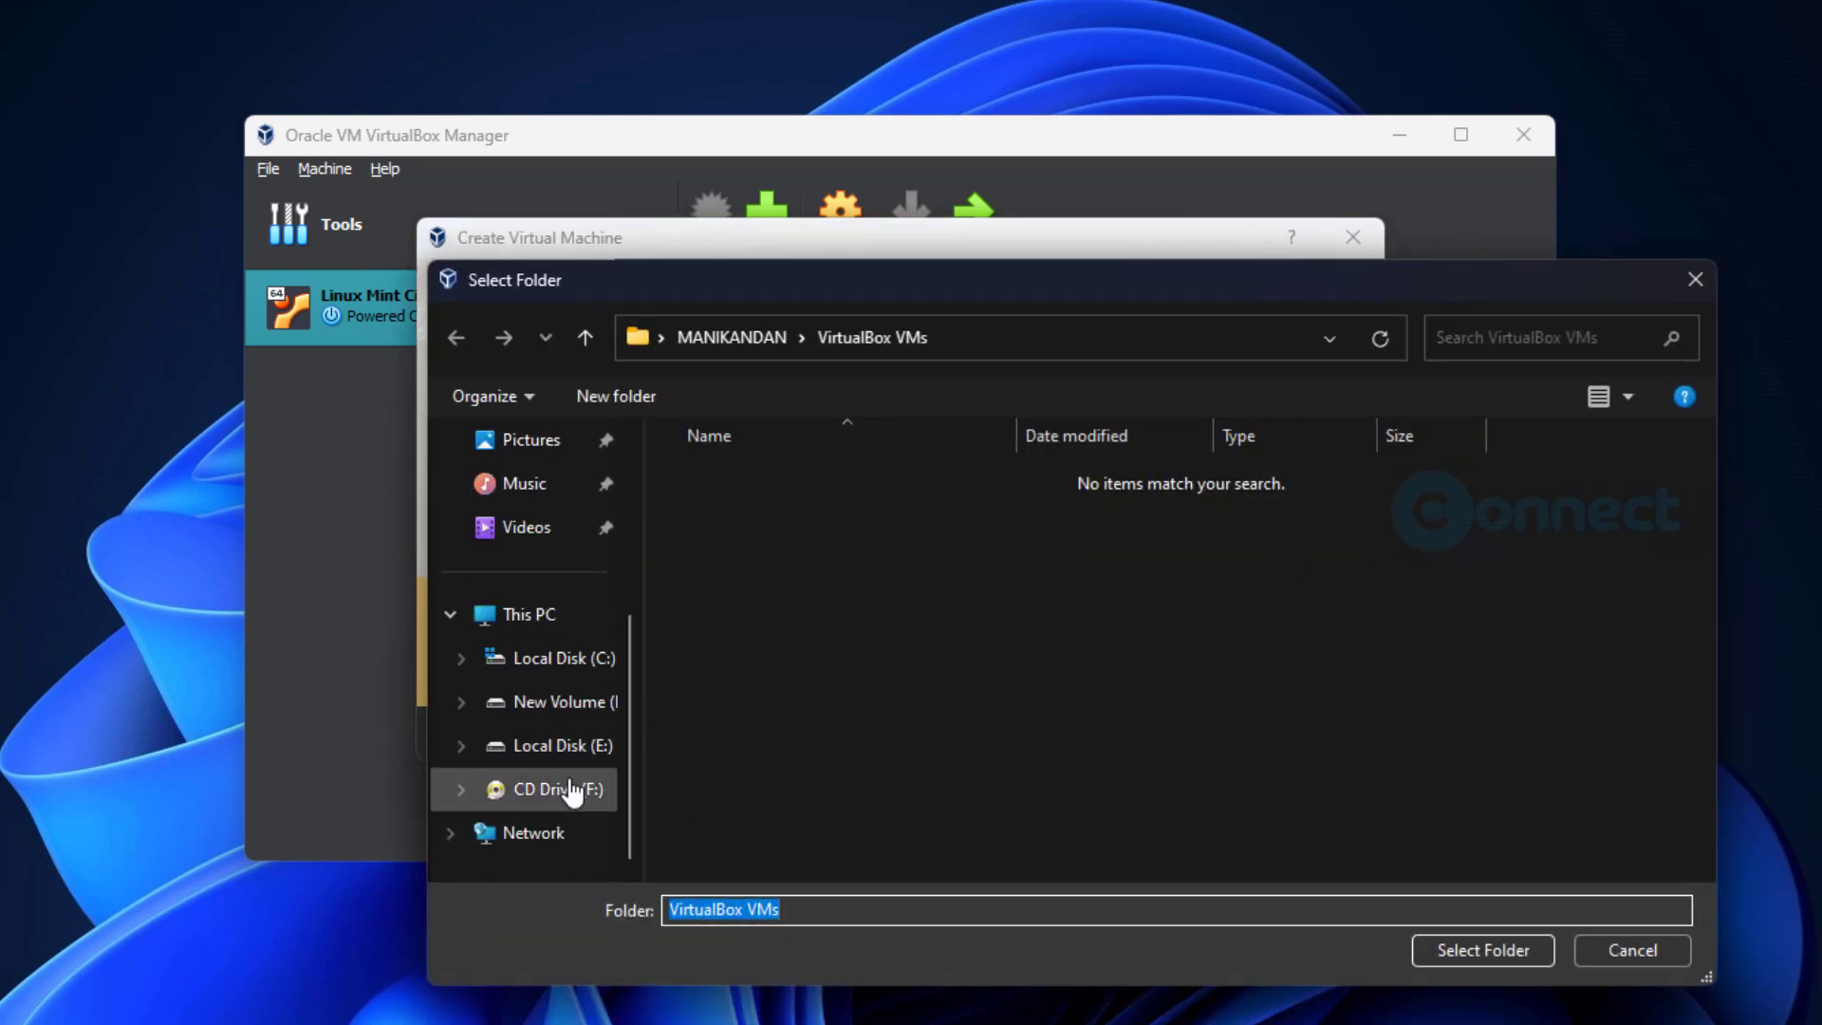
double_click(804, 761)
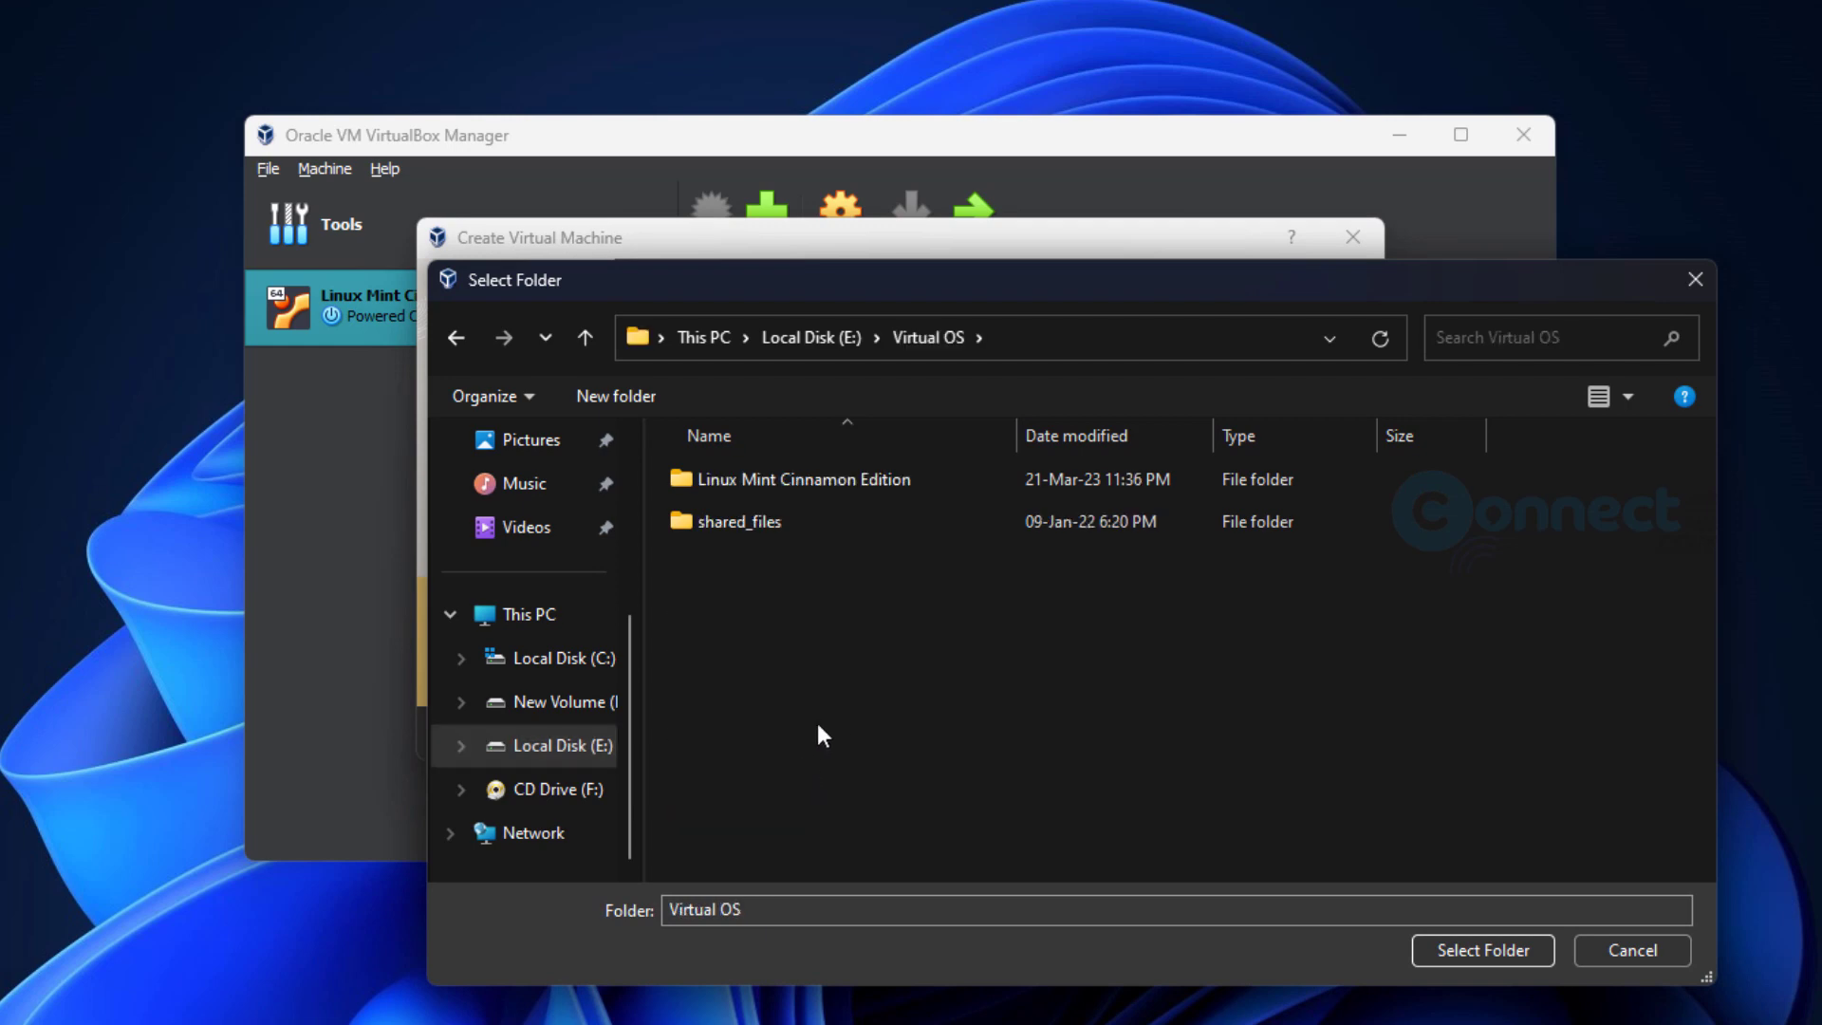
left_click(1443, 951)
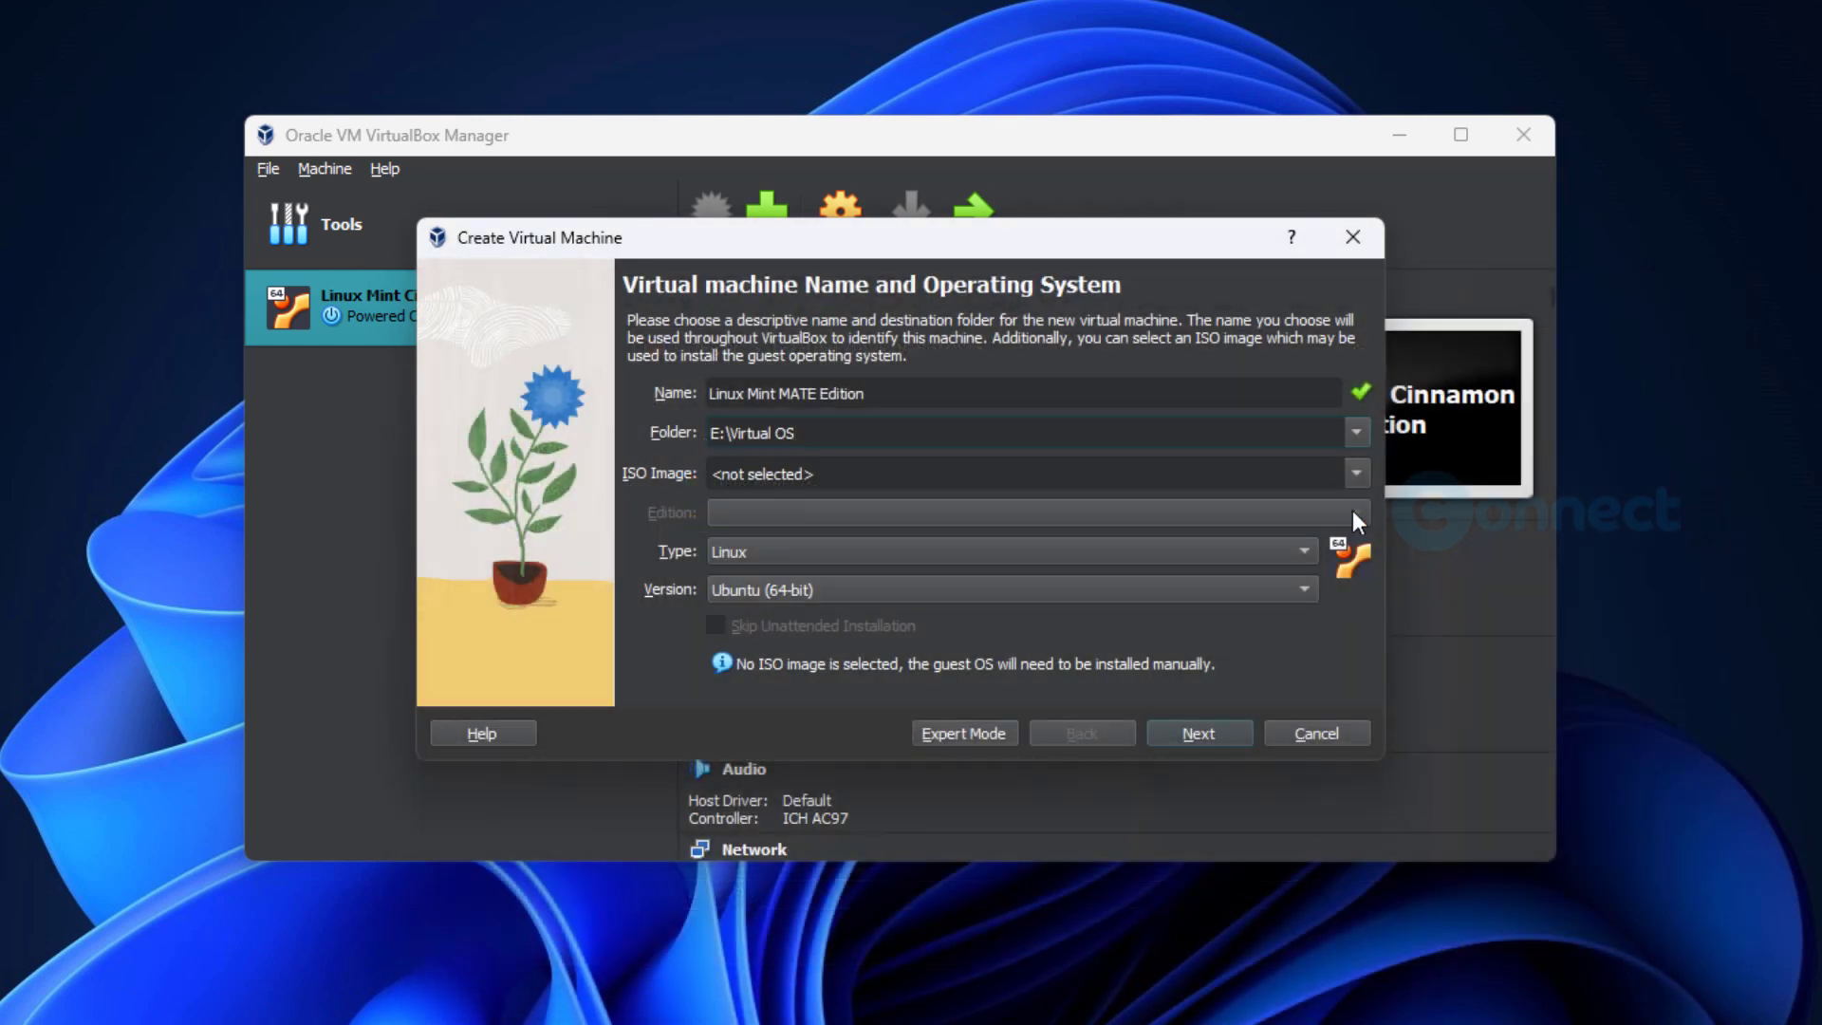
Choose linuxmint-21.1-mate-64bit.iso from E:\iso\other as the ISO image, skip unattended installation and continue to the hardware settings.
left_click(1356, 471)
left_click(1317, 513)
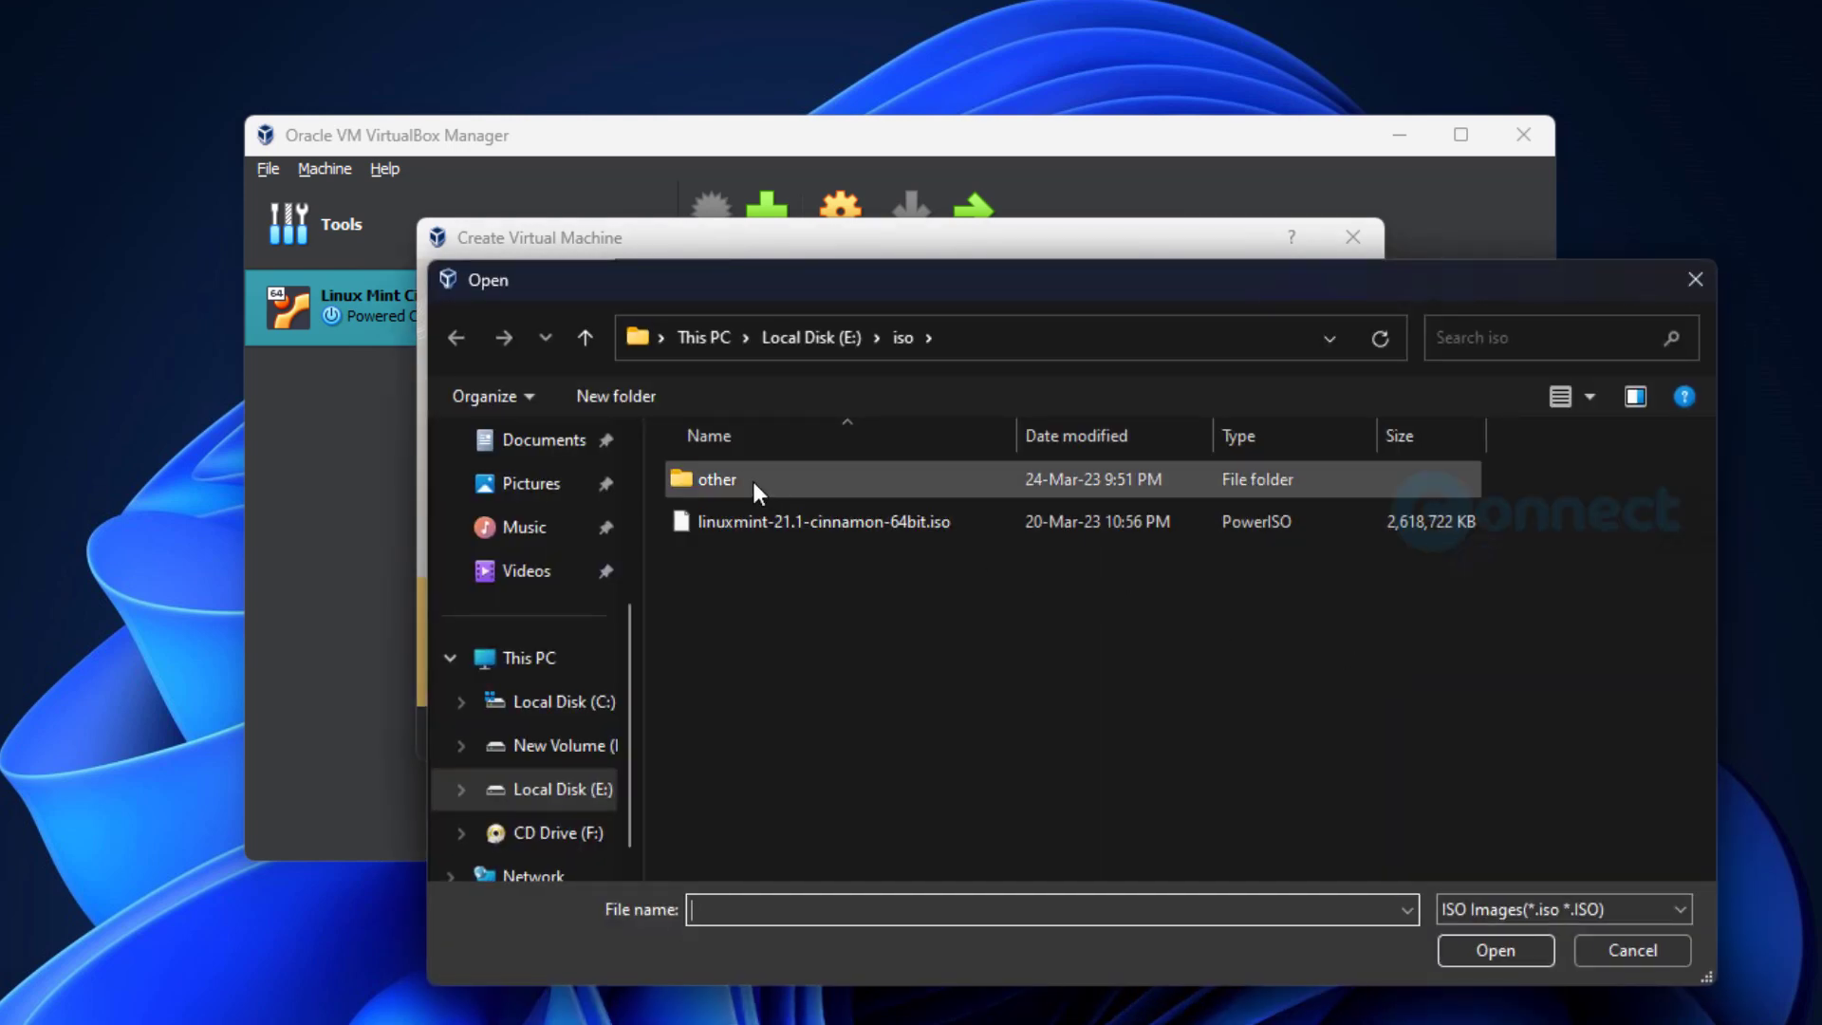
double_click(758, 481)
left_click(778, 520)
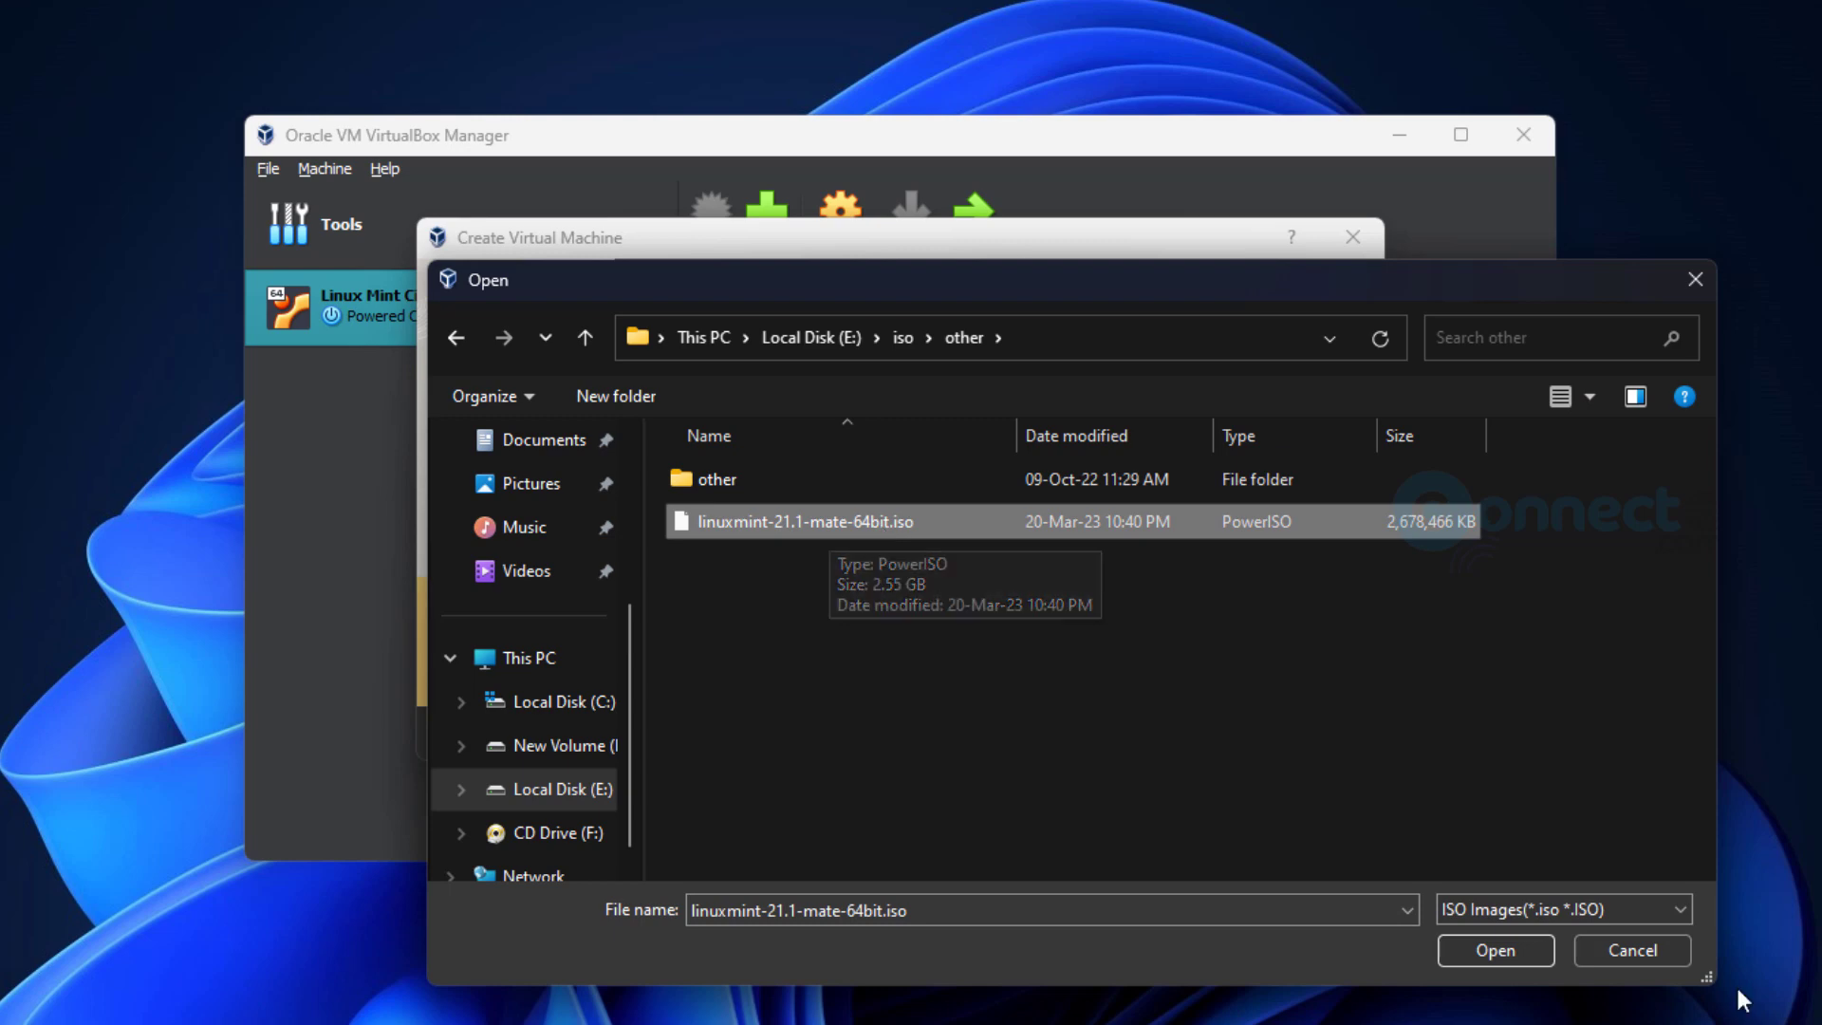
left_click(1522, 953)
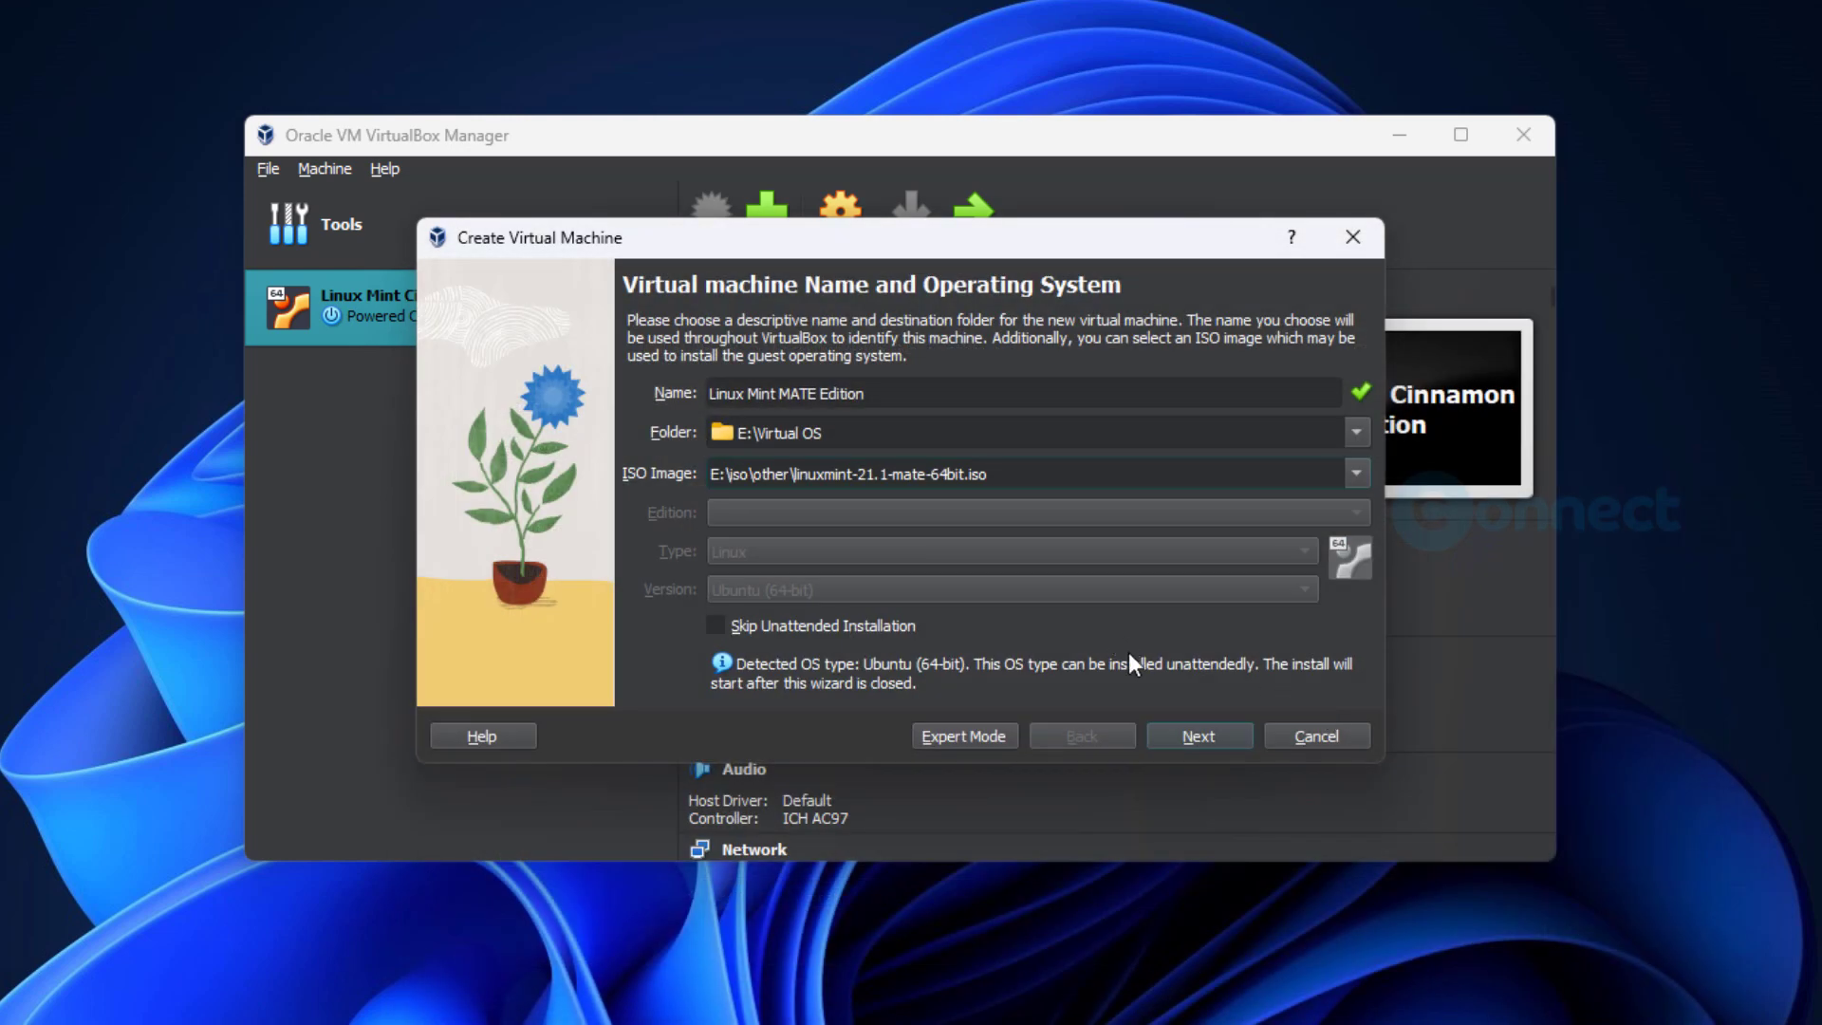
left_click(714, 626)
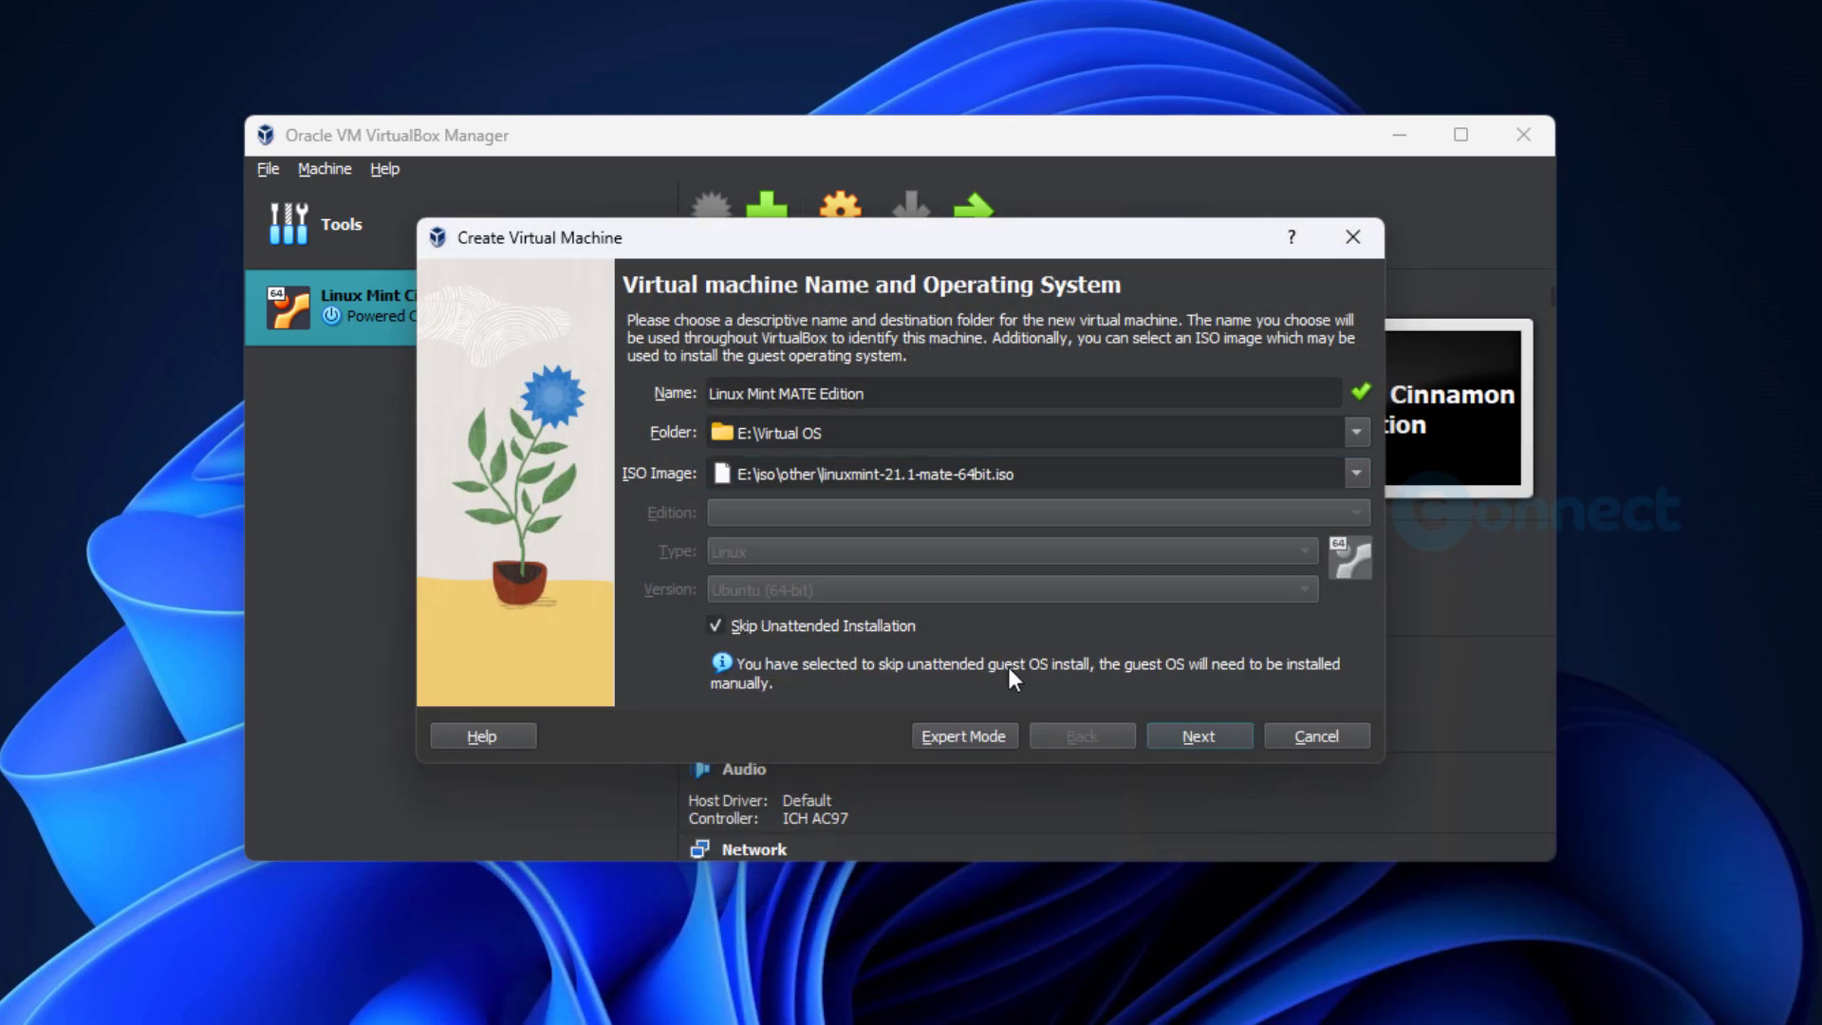
left_click(1188, 736)
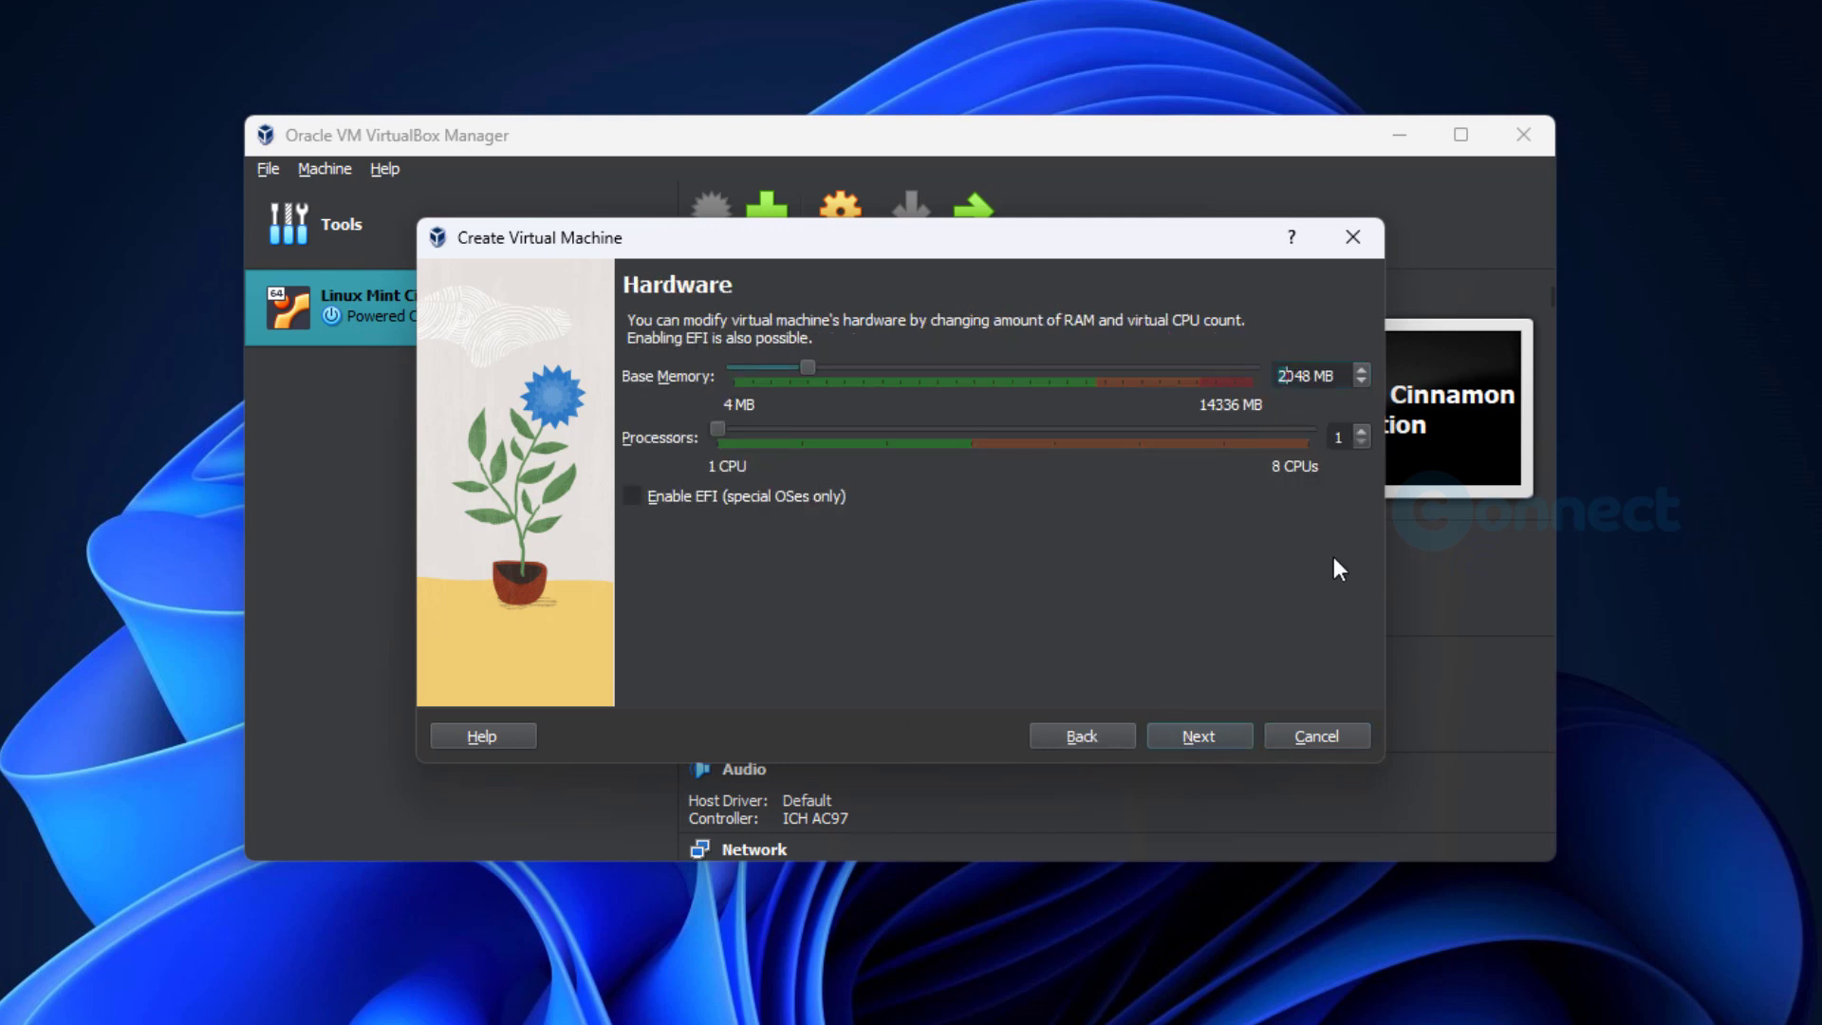
Set the virtual machine's base memory to 4048 MB and its processor count to 2, and continue.
key("BackSpace")
type("4")
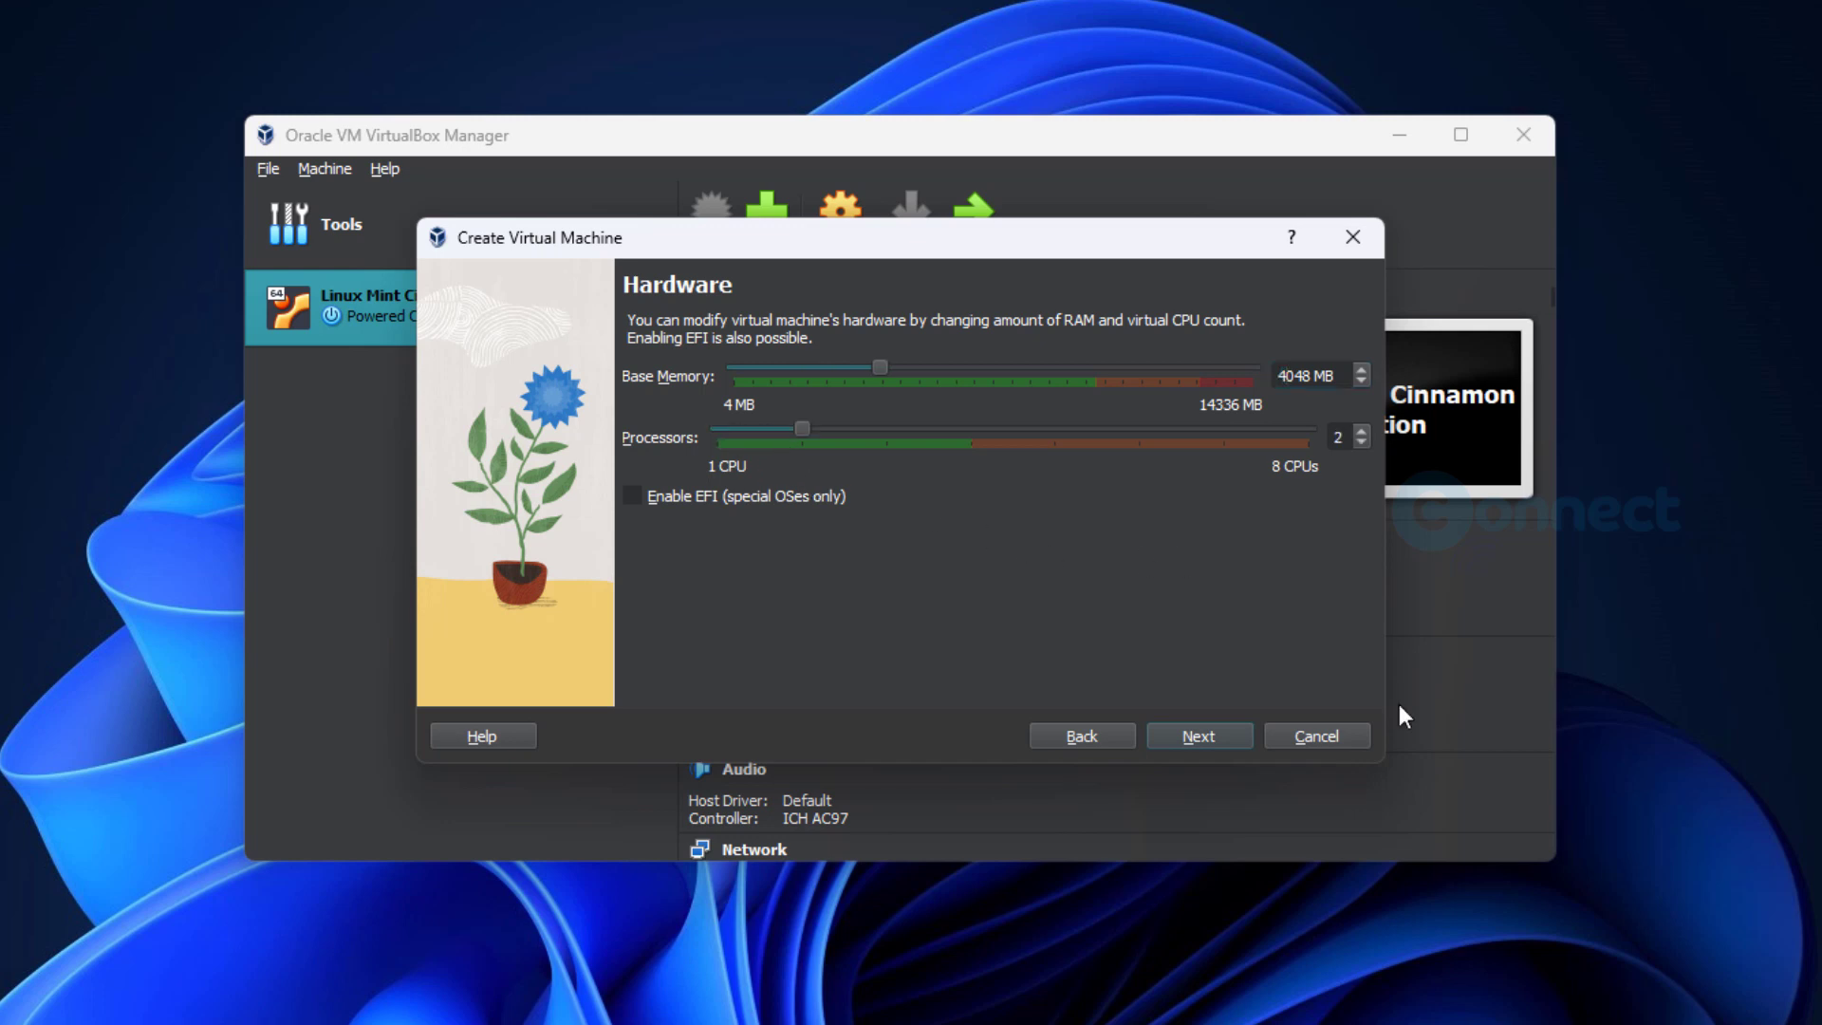
left_click(1204, 738)
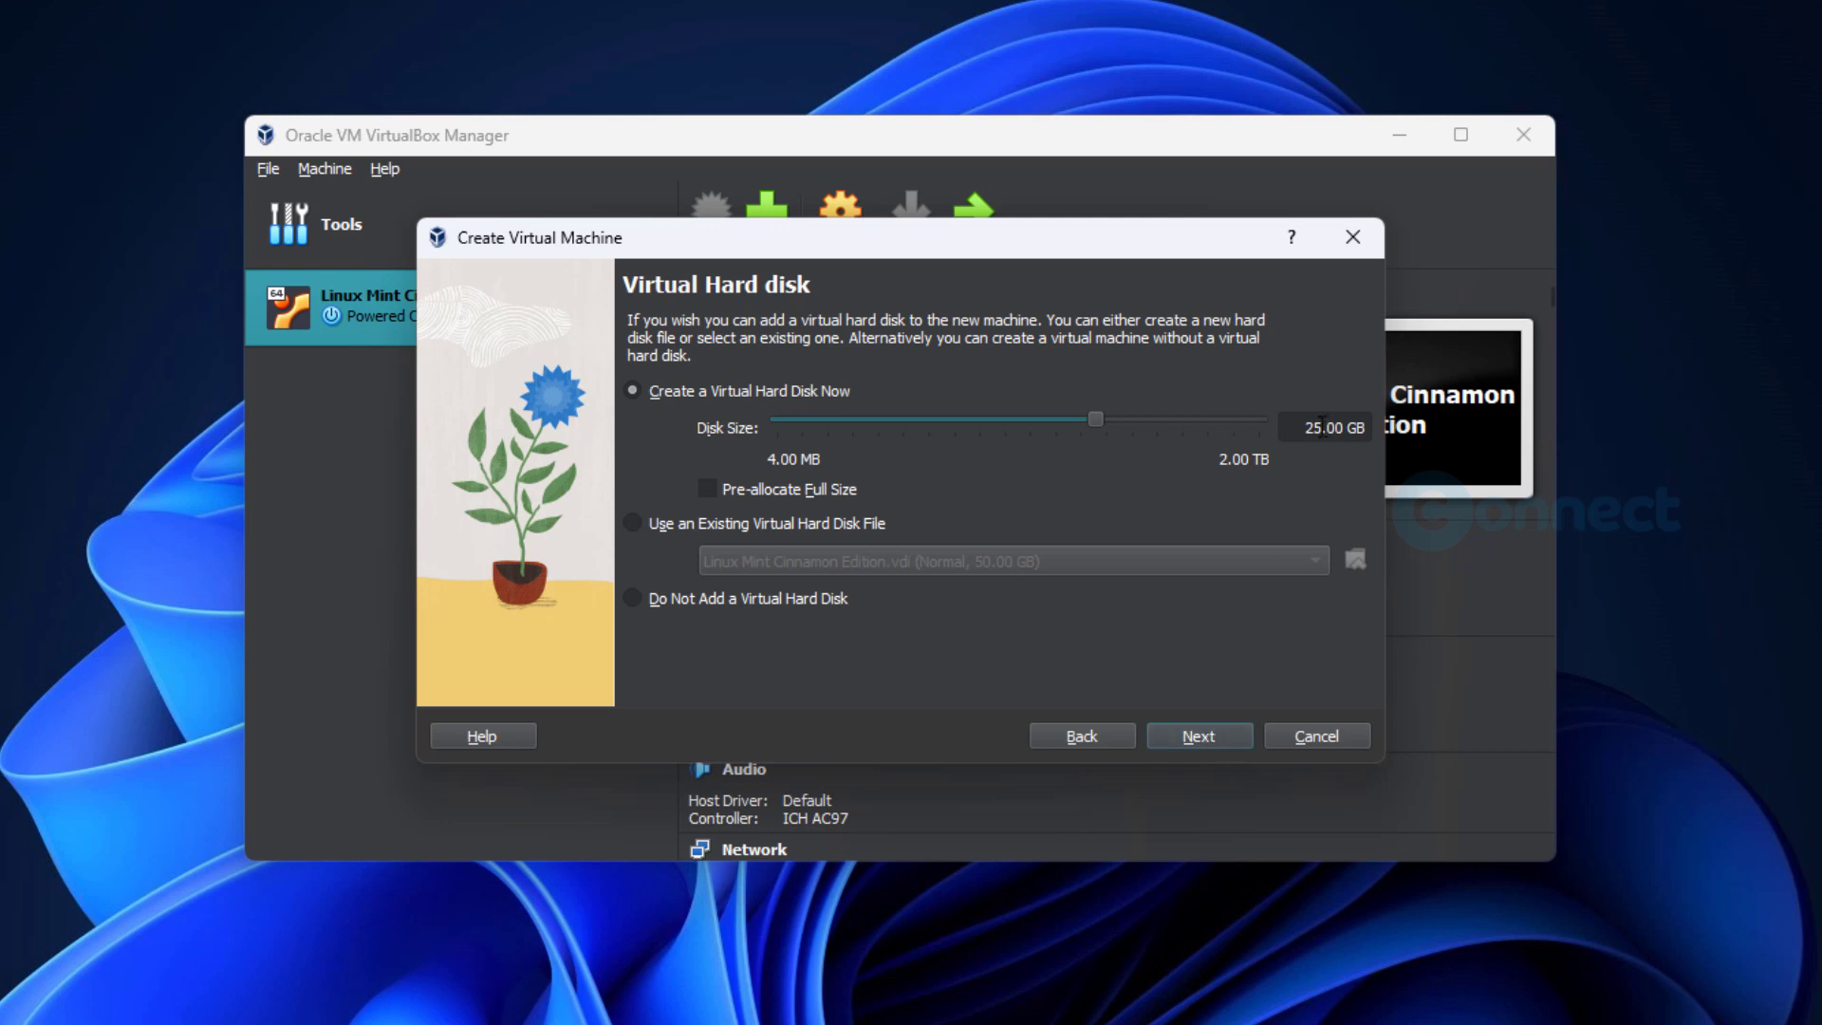
Set the new virtual hard disk's size to 40 GB and finish creating the virtual machine.
left_click_drag(1322, 426, 1303, 426)
type("40")
left_click(1209, 737)
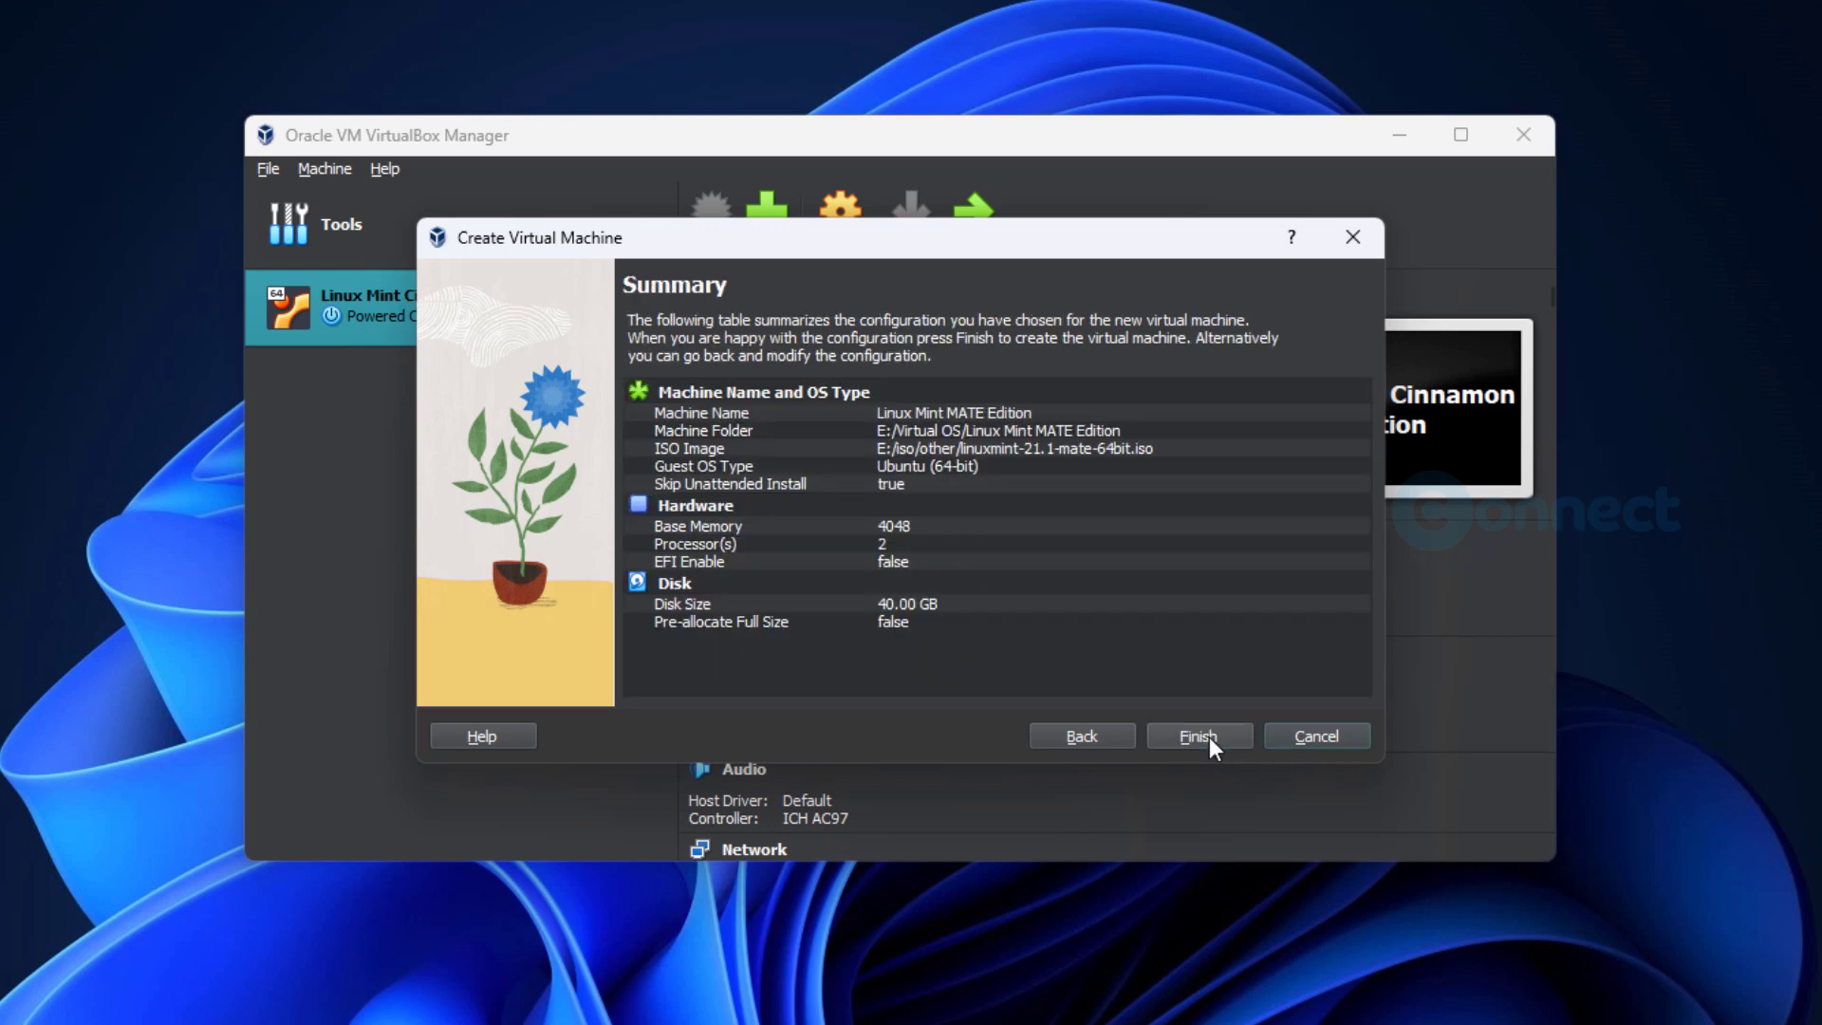
left_click(1209, 737)
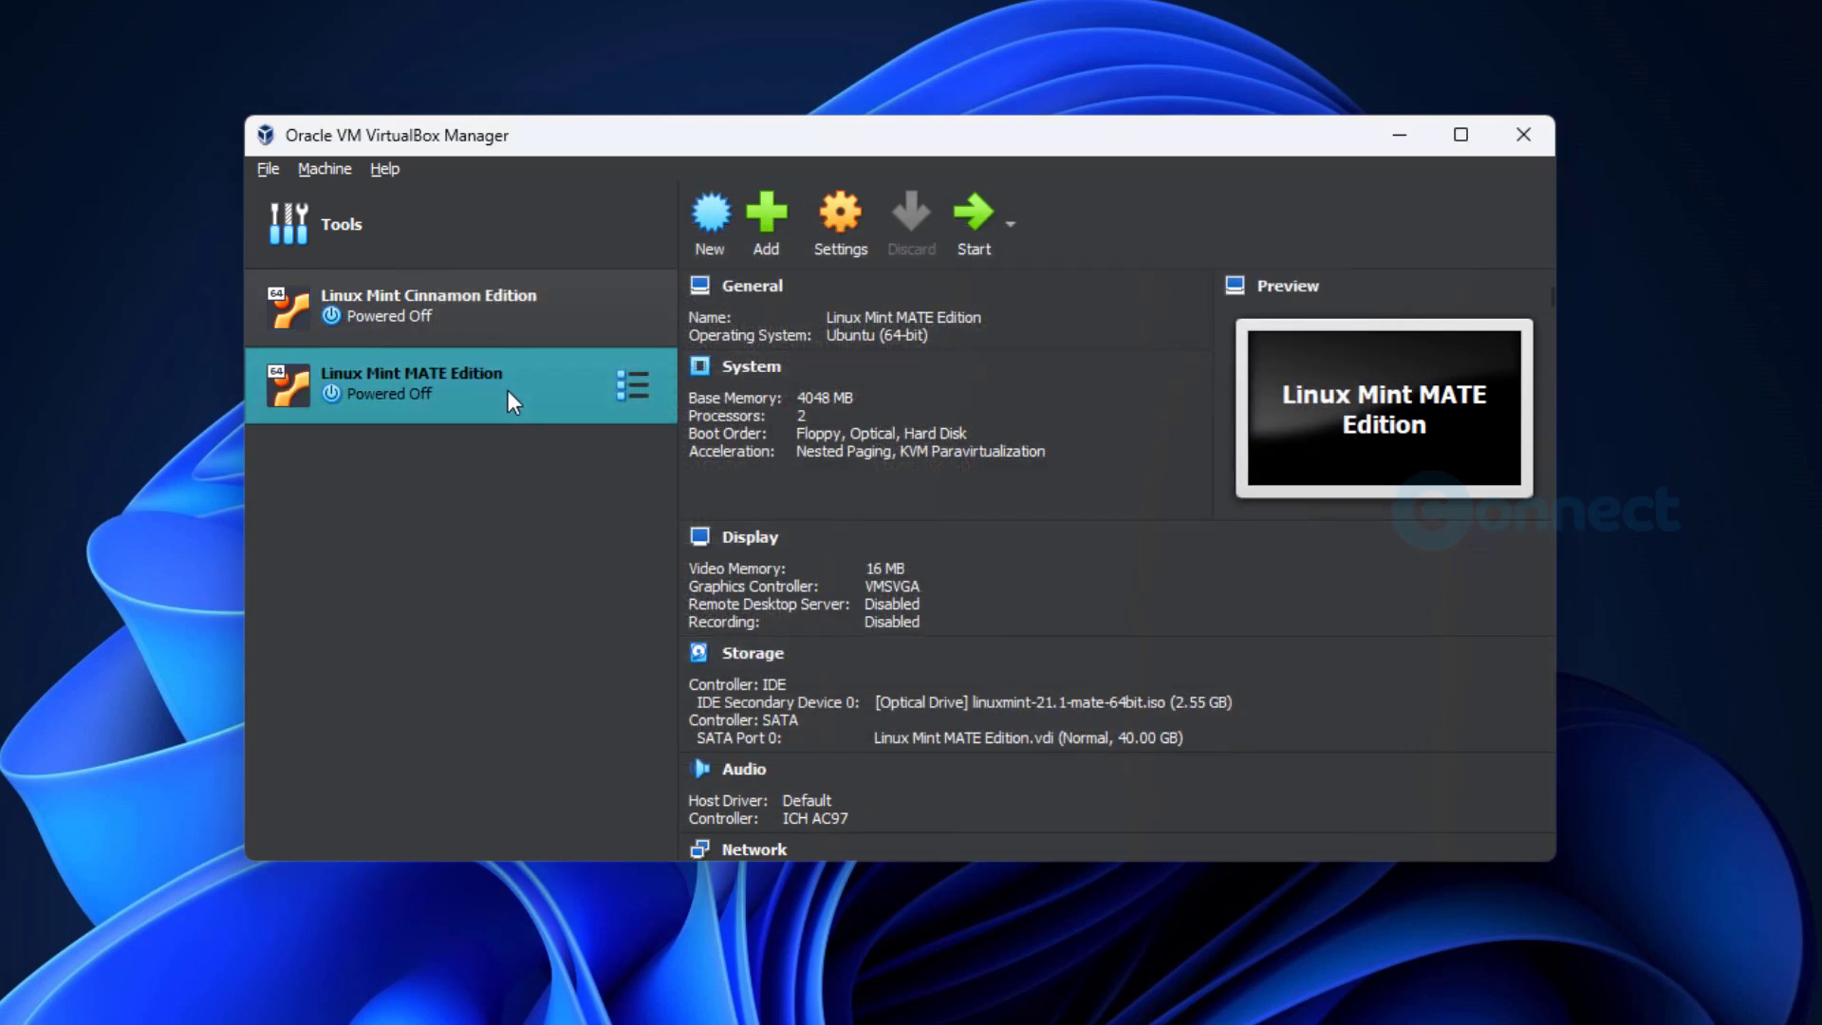
Enable PAE/NX in the processor settings of the Linux Mint MATE Edition machine.
right_click(509, 390)
left_click(570, 408)
left_click(558, 284)
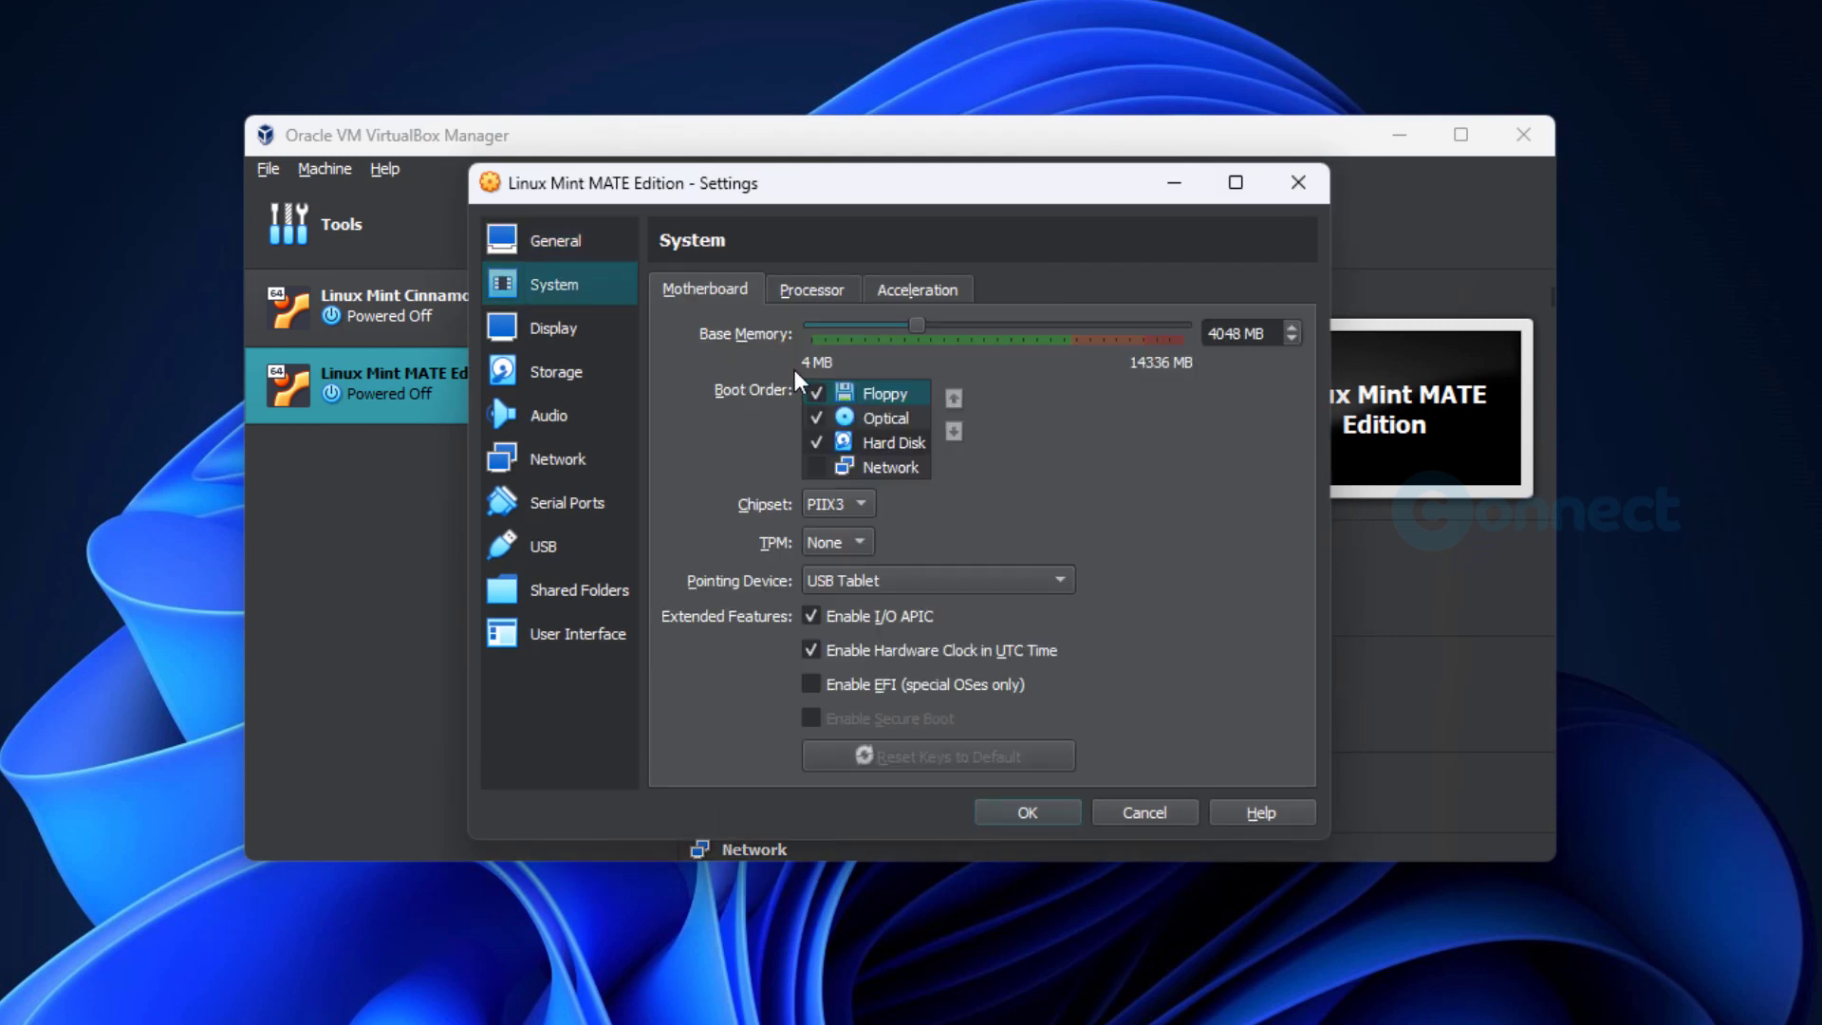
left_click(811, 289)
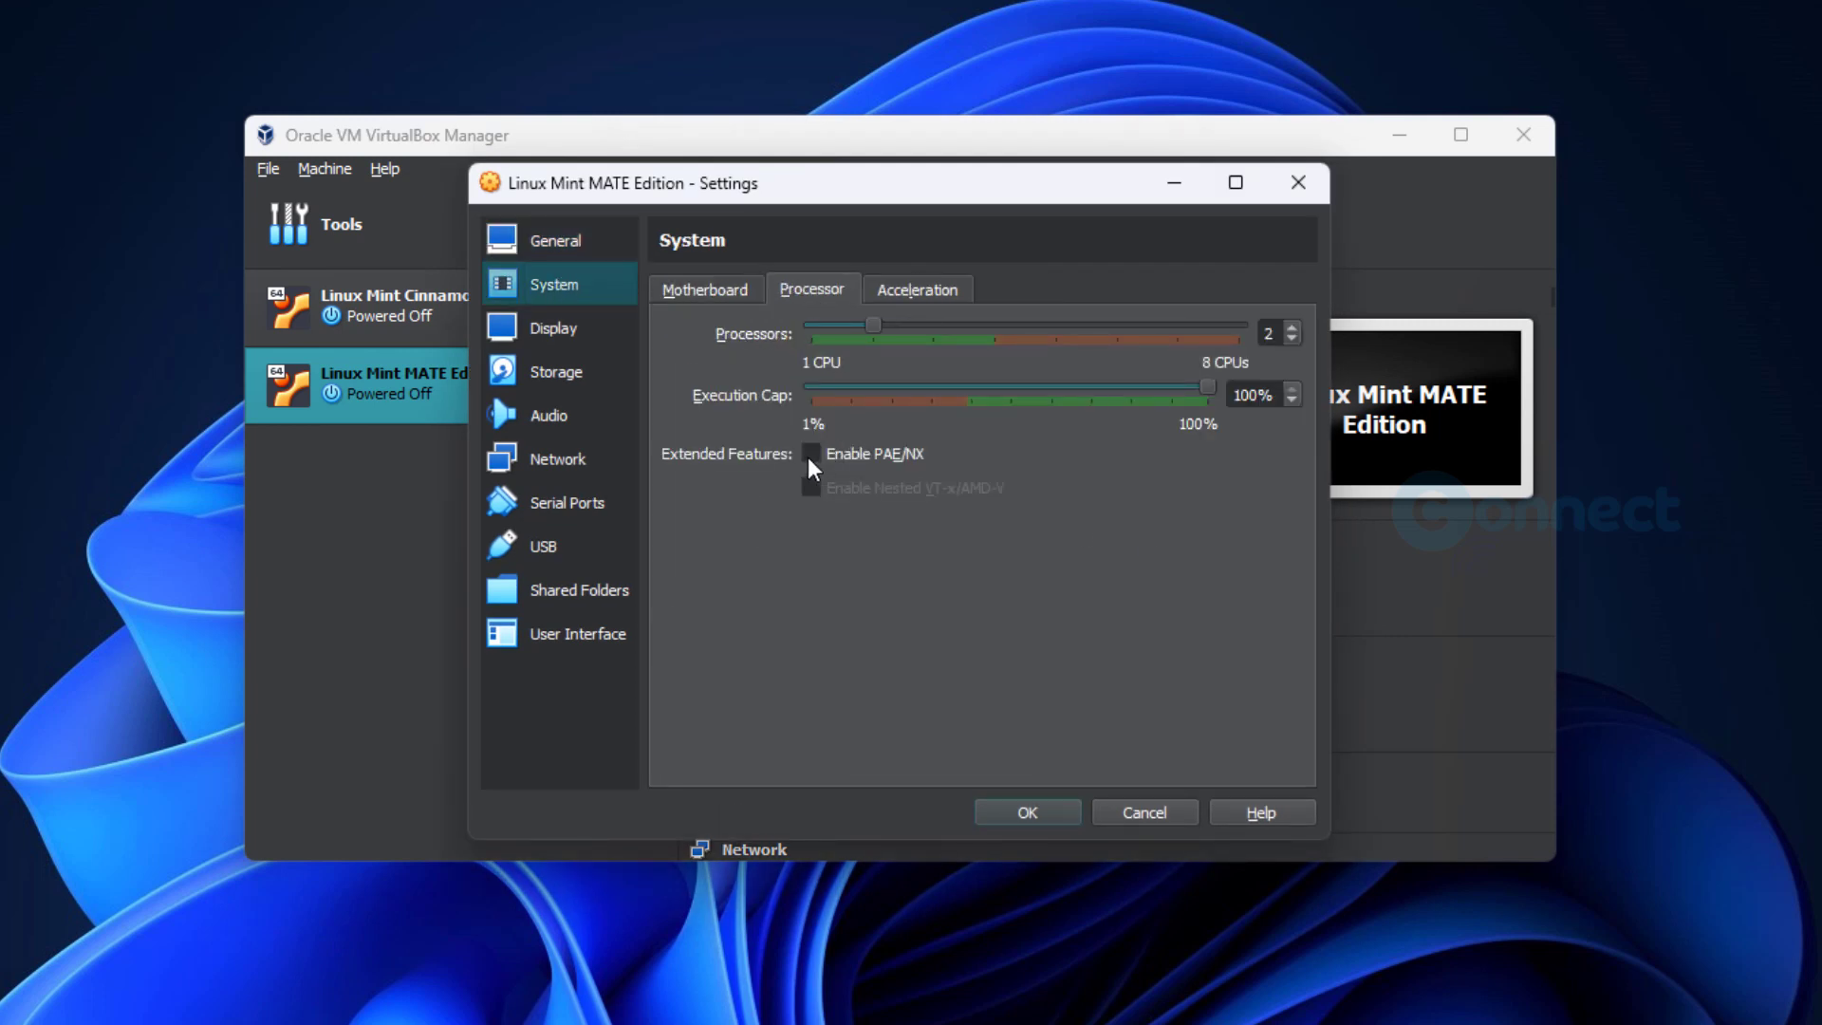
left_click(811, 454)
left_click(943, 291)
Raise the machine's video memory to 128 MB and save the settings.
left_click(560, 340)
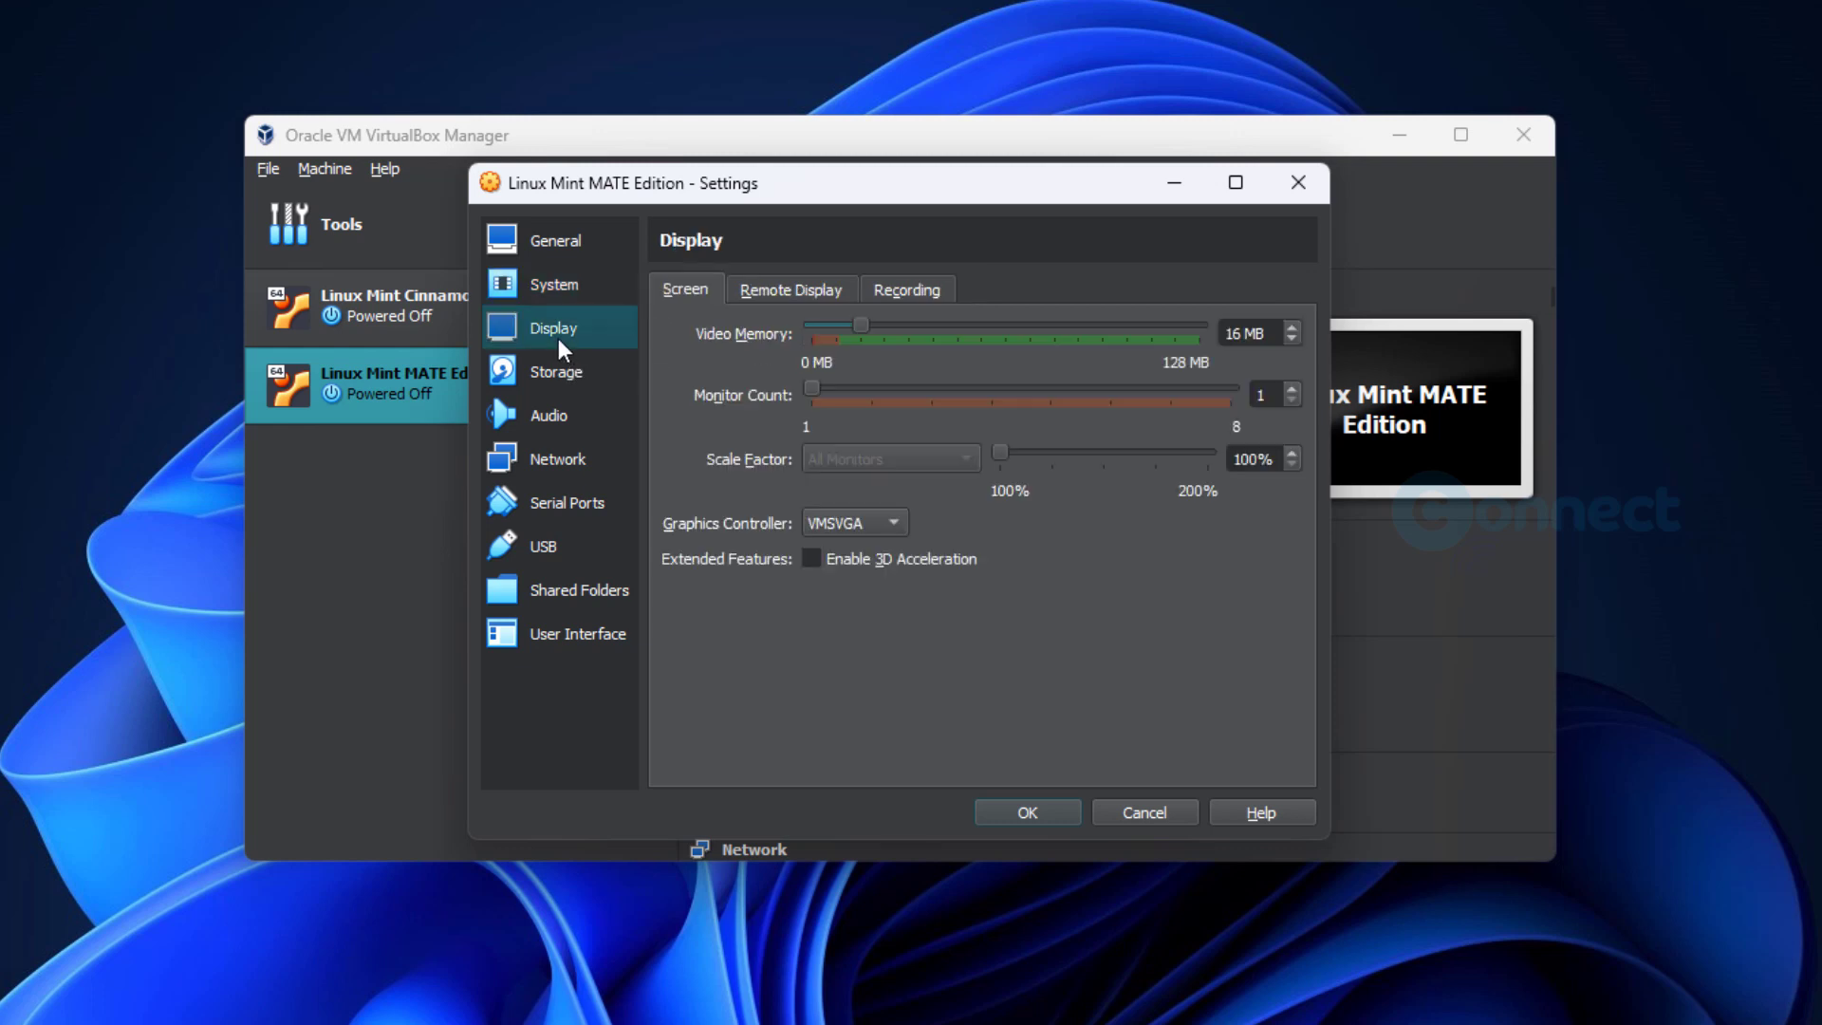
left_click_drag(864, 328, 1253, 330)
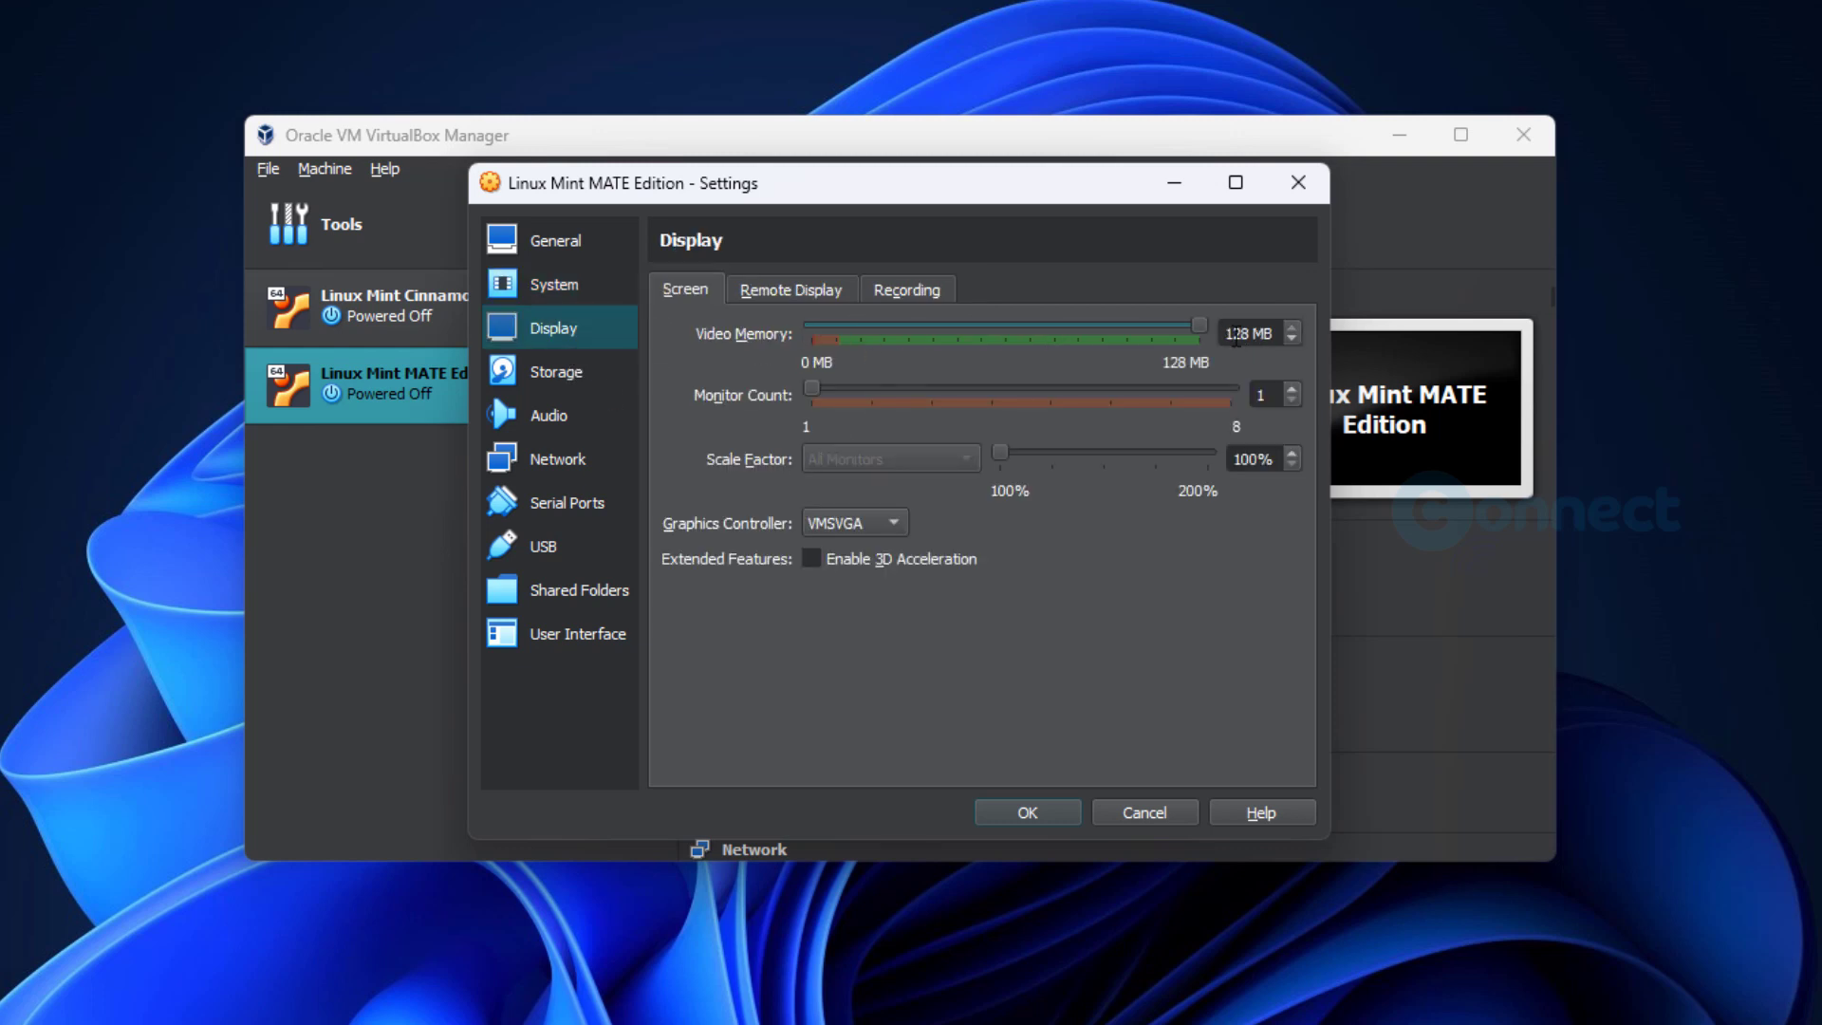
left_click(571, 373)
left_click(775, 344)
left_click(1079, 812)
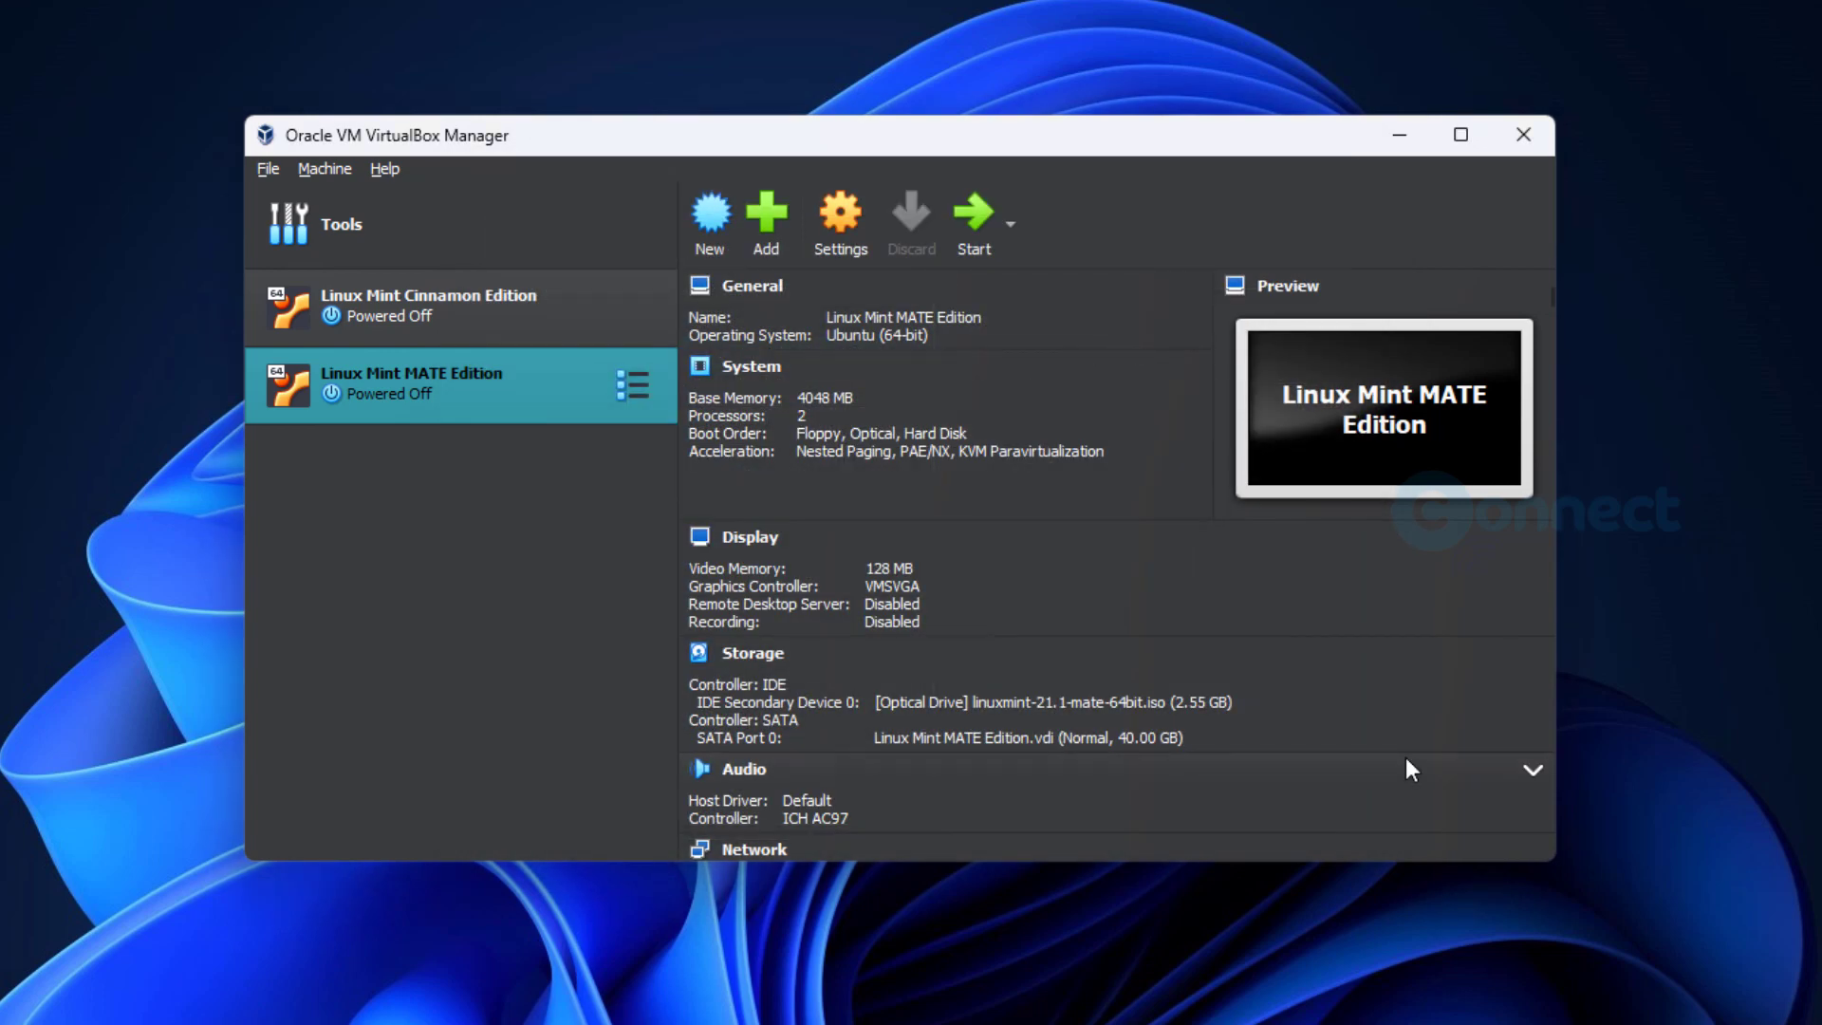
Start the virtual machine, boot Linux Mint 21.1 MATE 64-bit and reposition the machine window on the desktop.
left_click(976, 225)
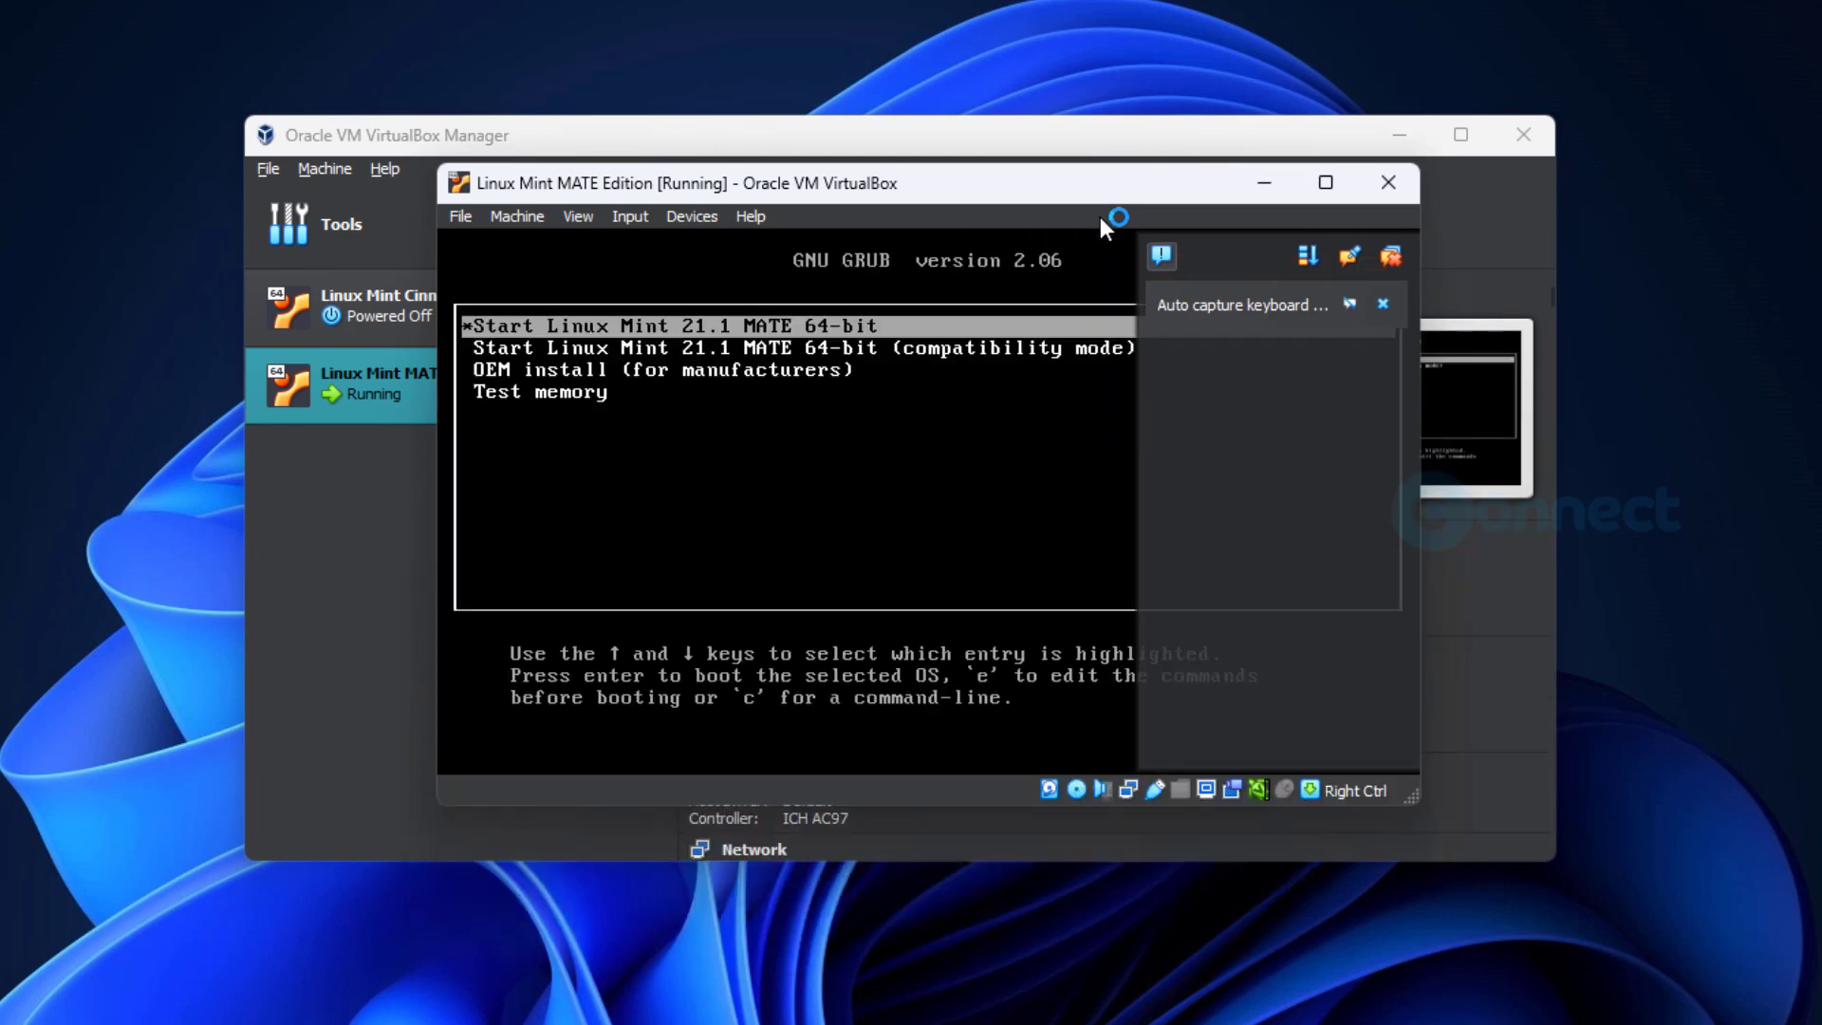
left_click(1391, 305)
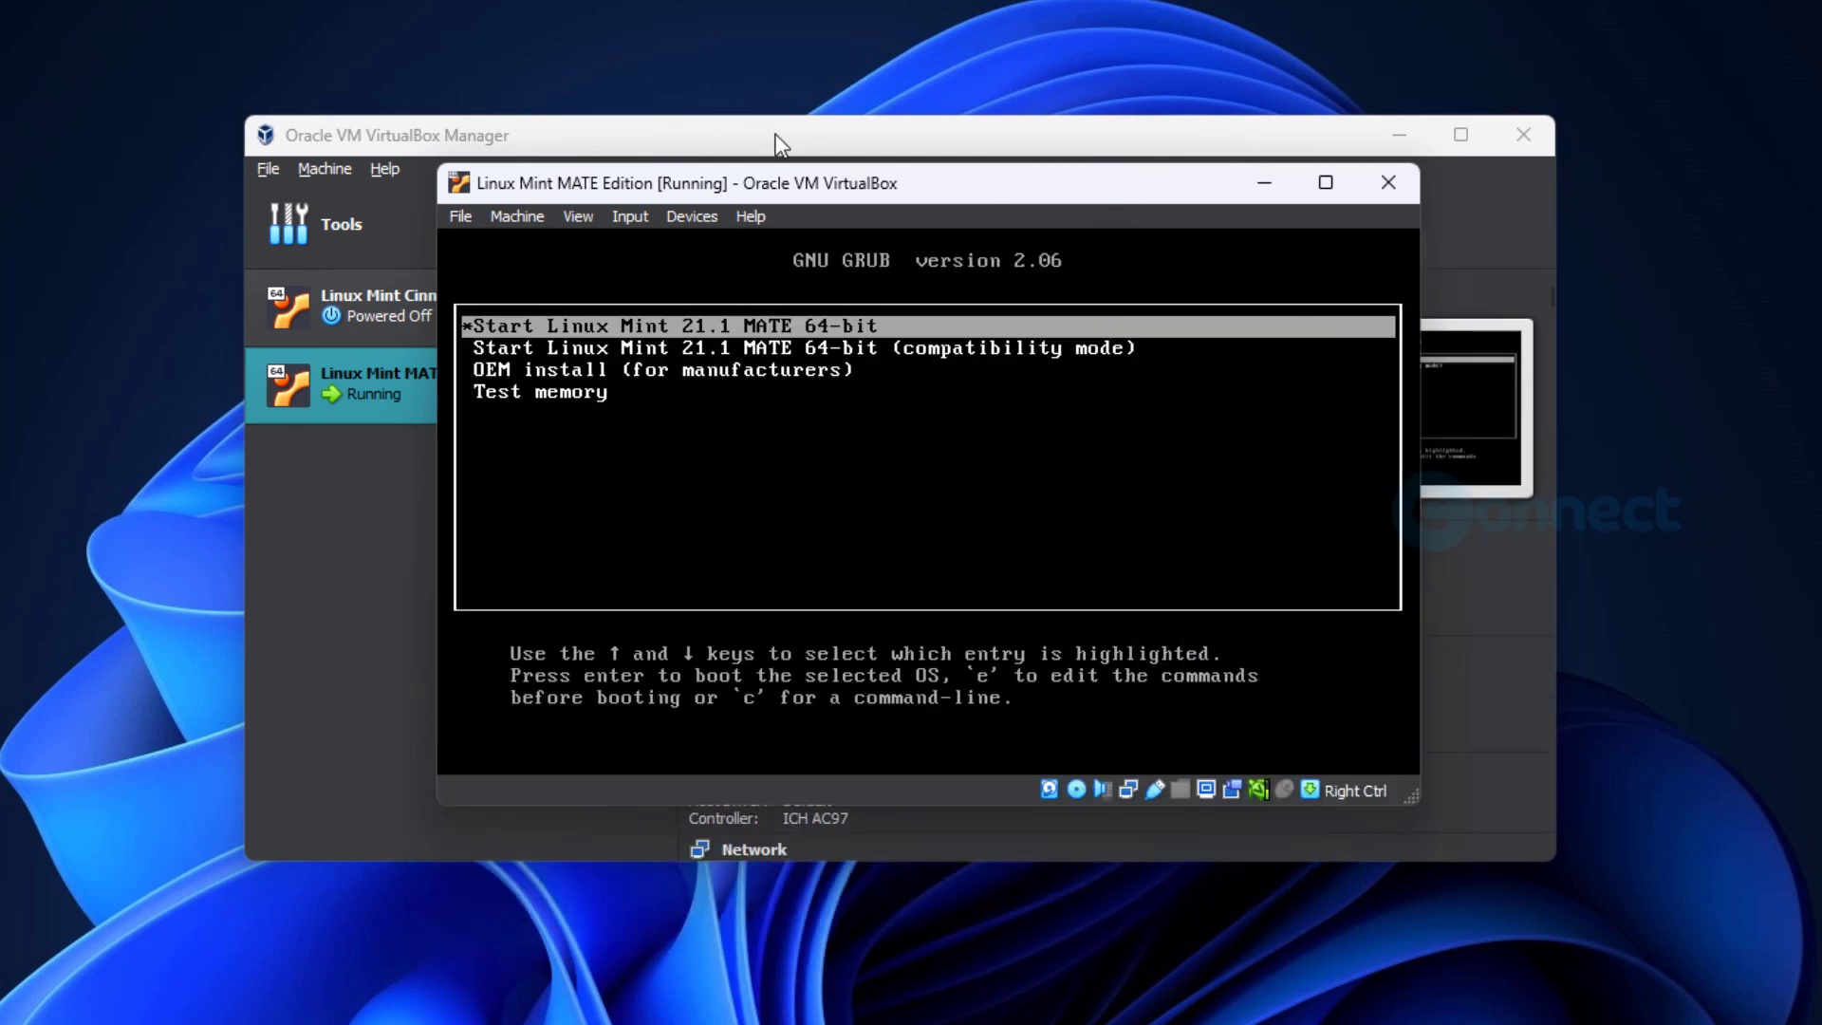
key("Return")
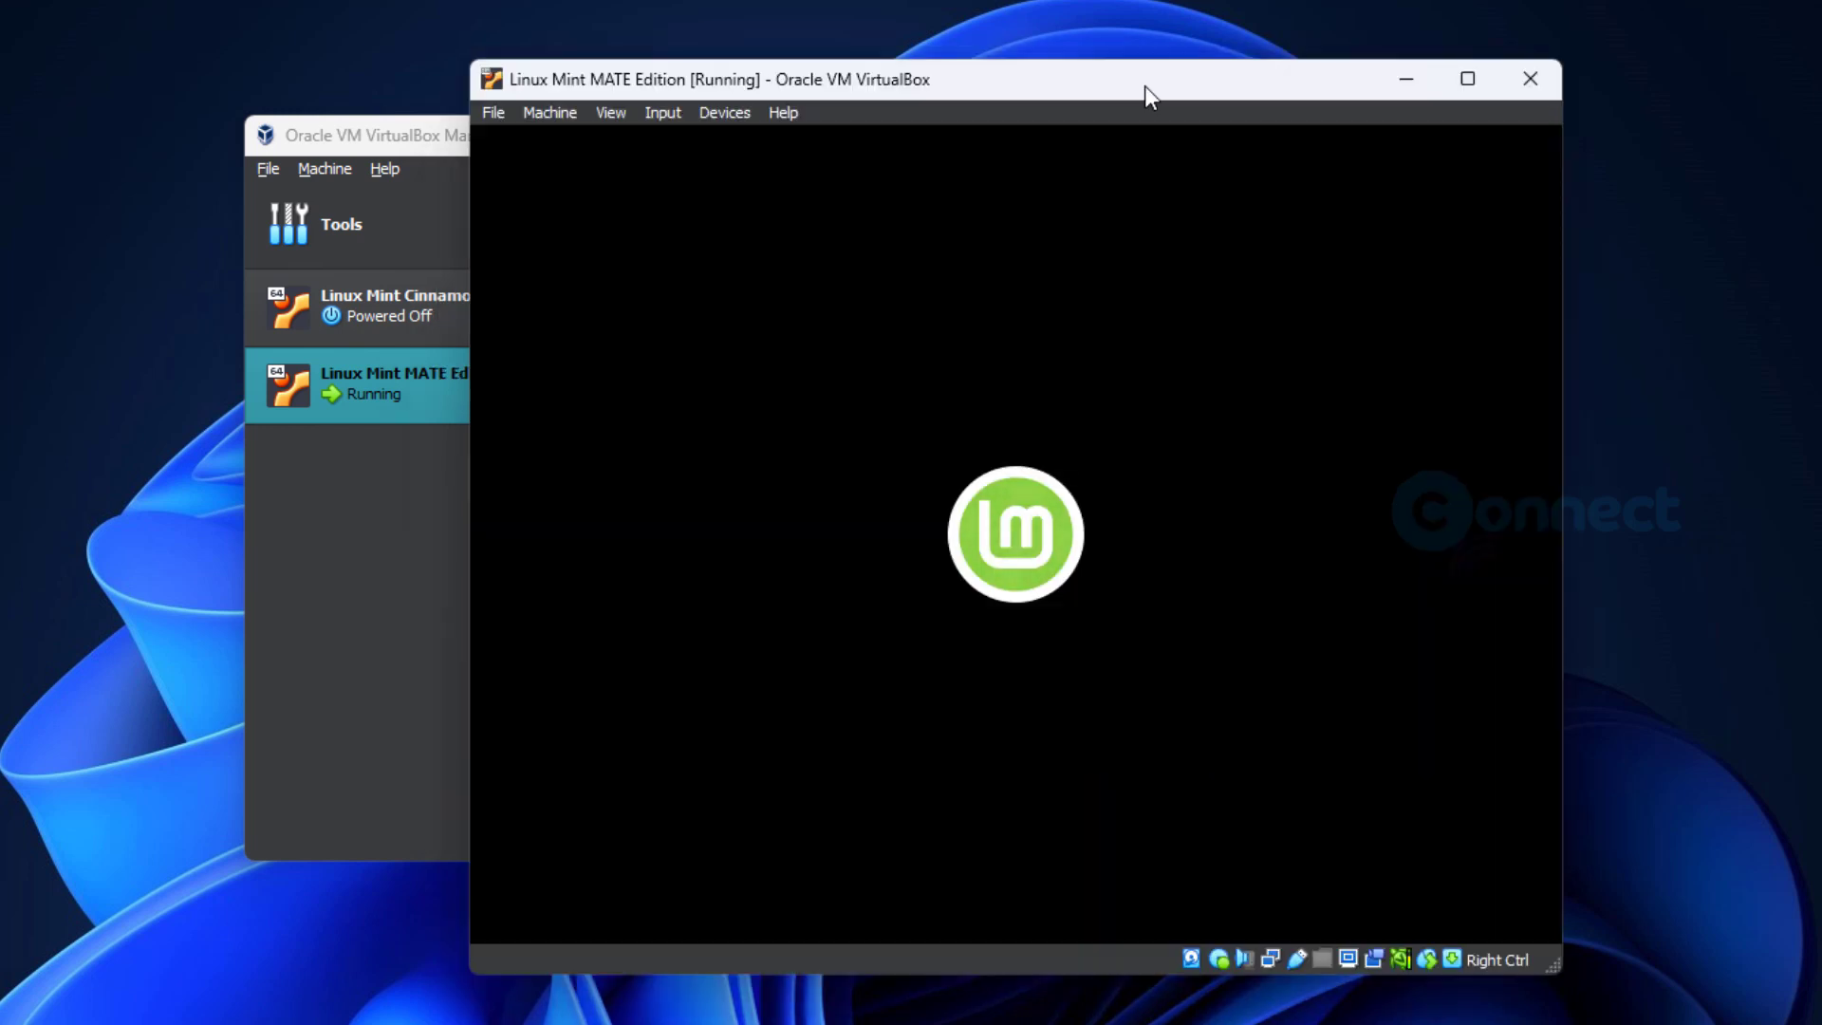
left_click_drag(1144, 86, 1000, 95)
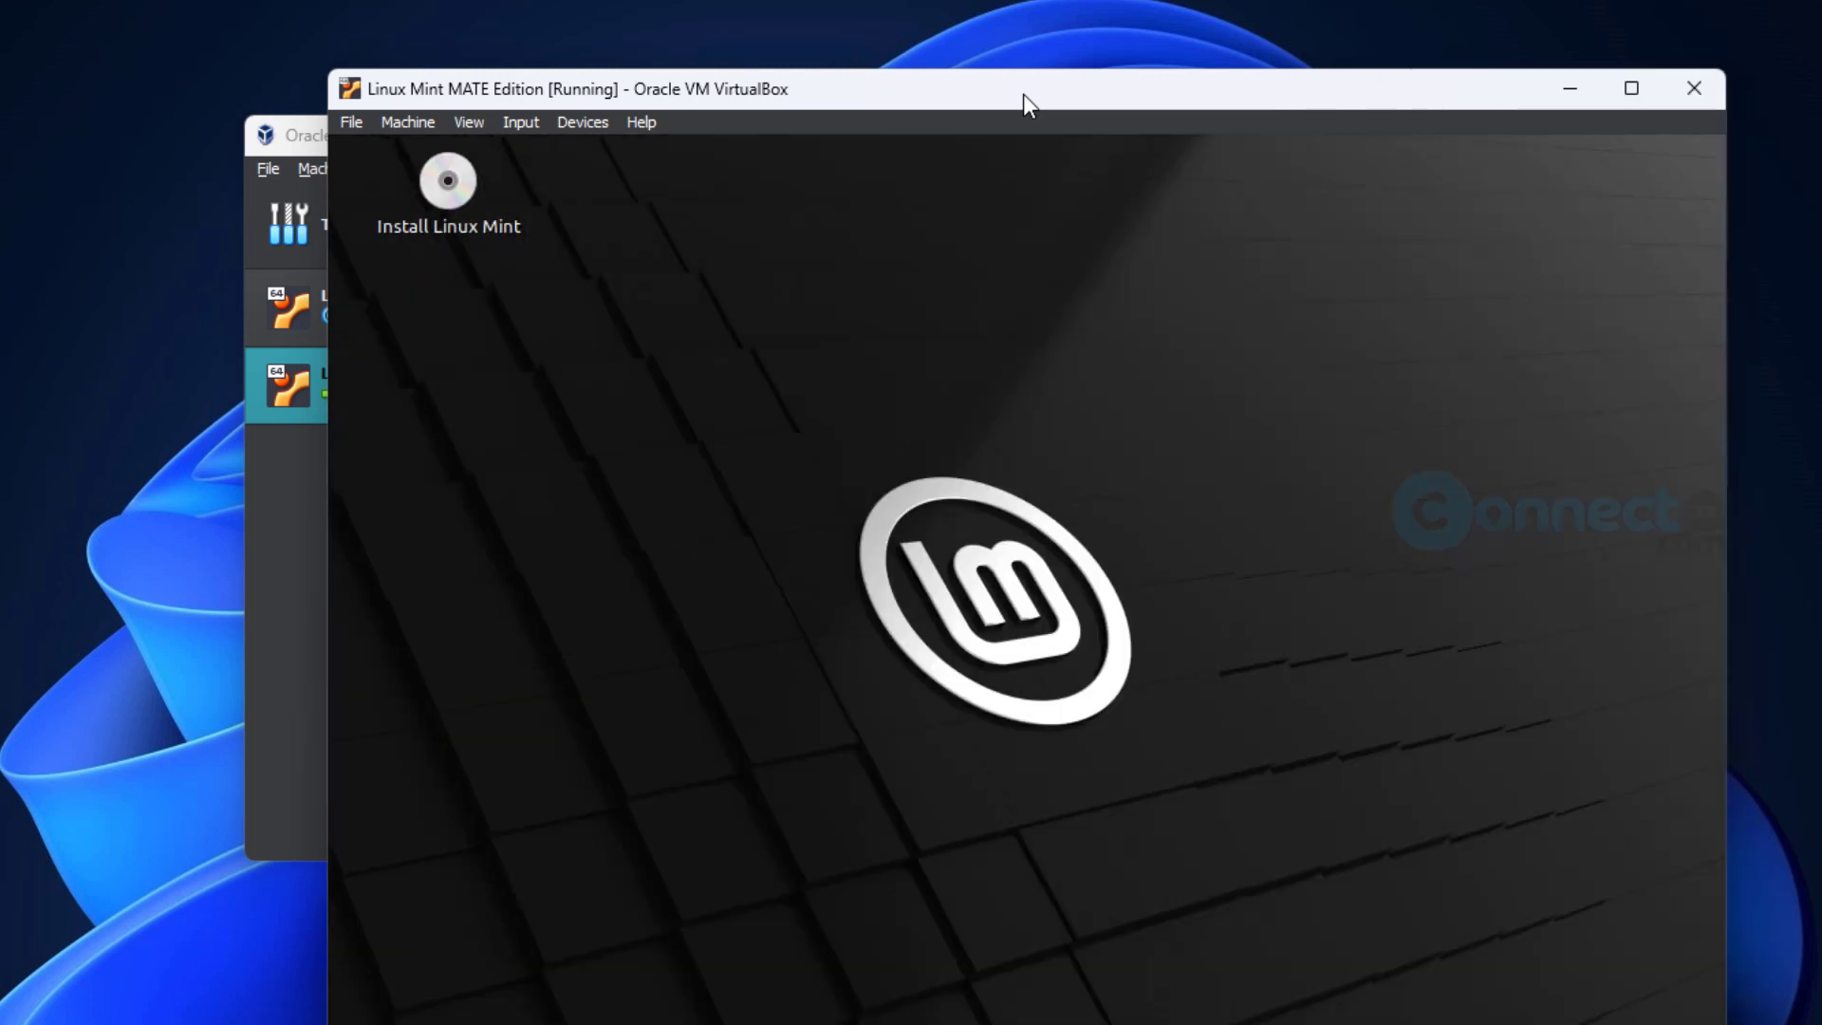
left_click_drag(1023, 94, 841, 32)
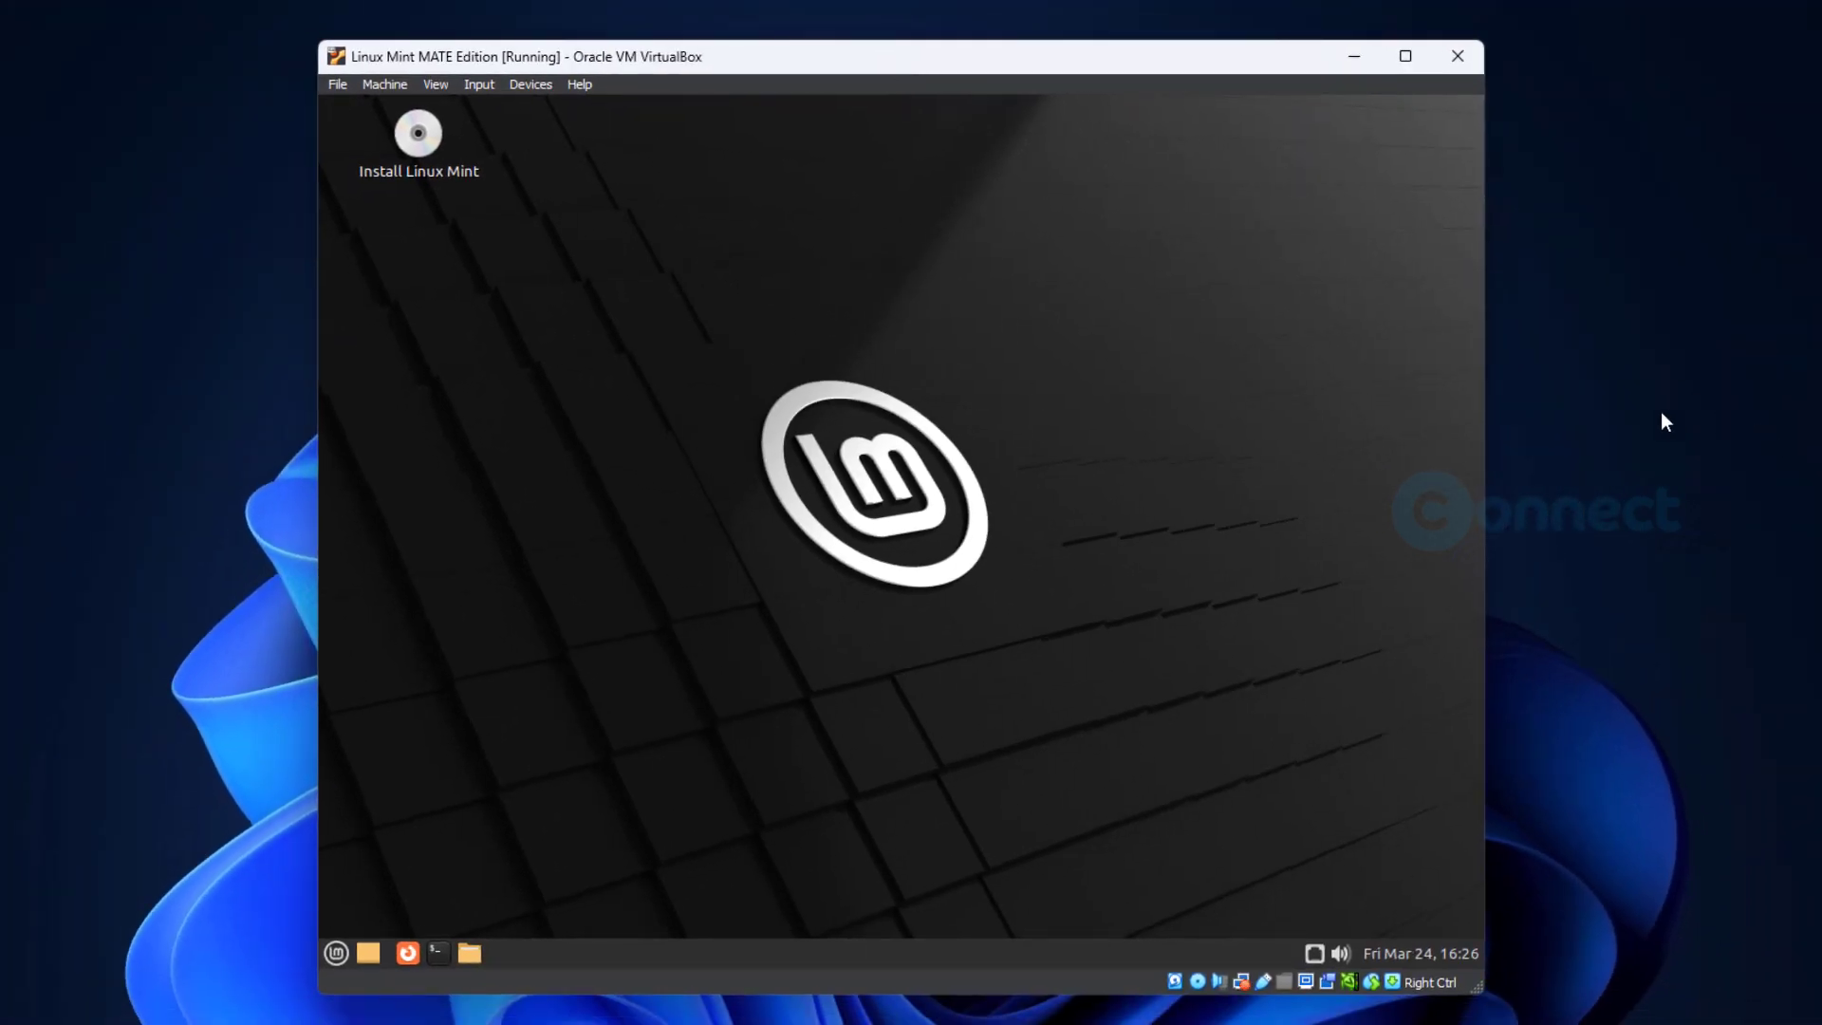
Launch the Linux Mint installer and accept English, the English (US) keyboard layout and no multimedia codecs.
left_click(431, 139)
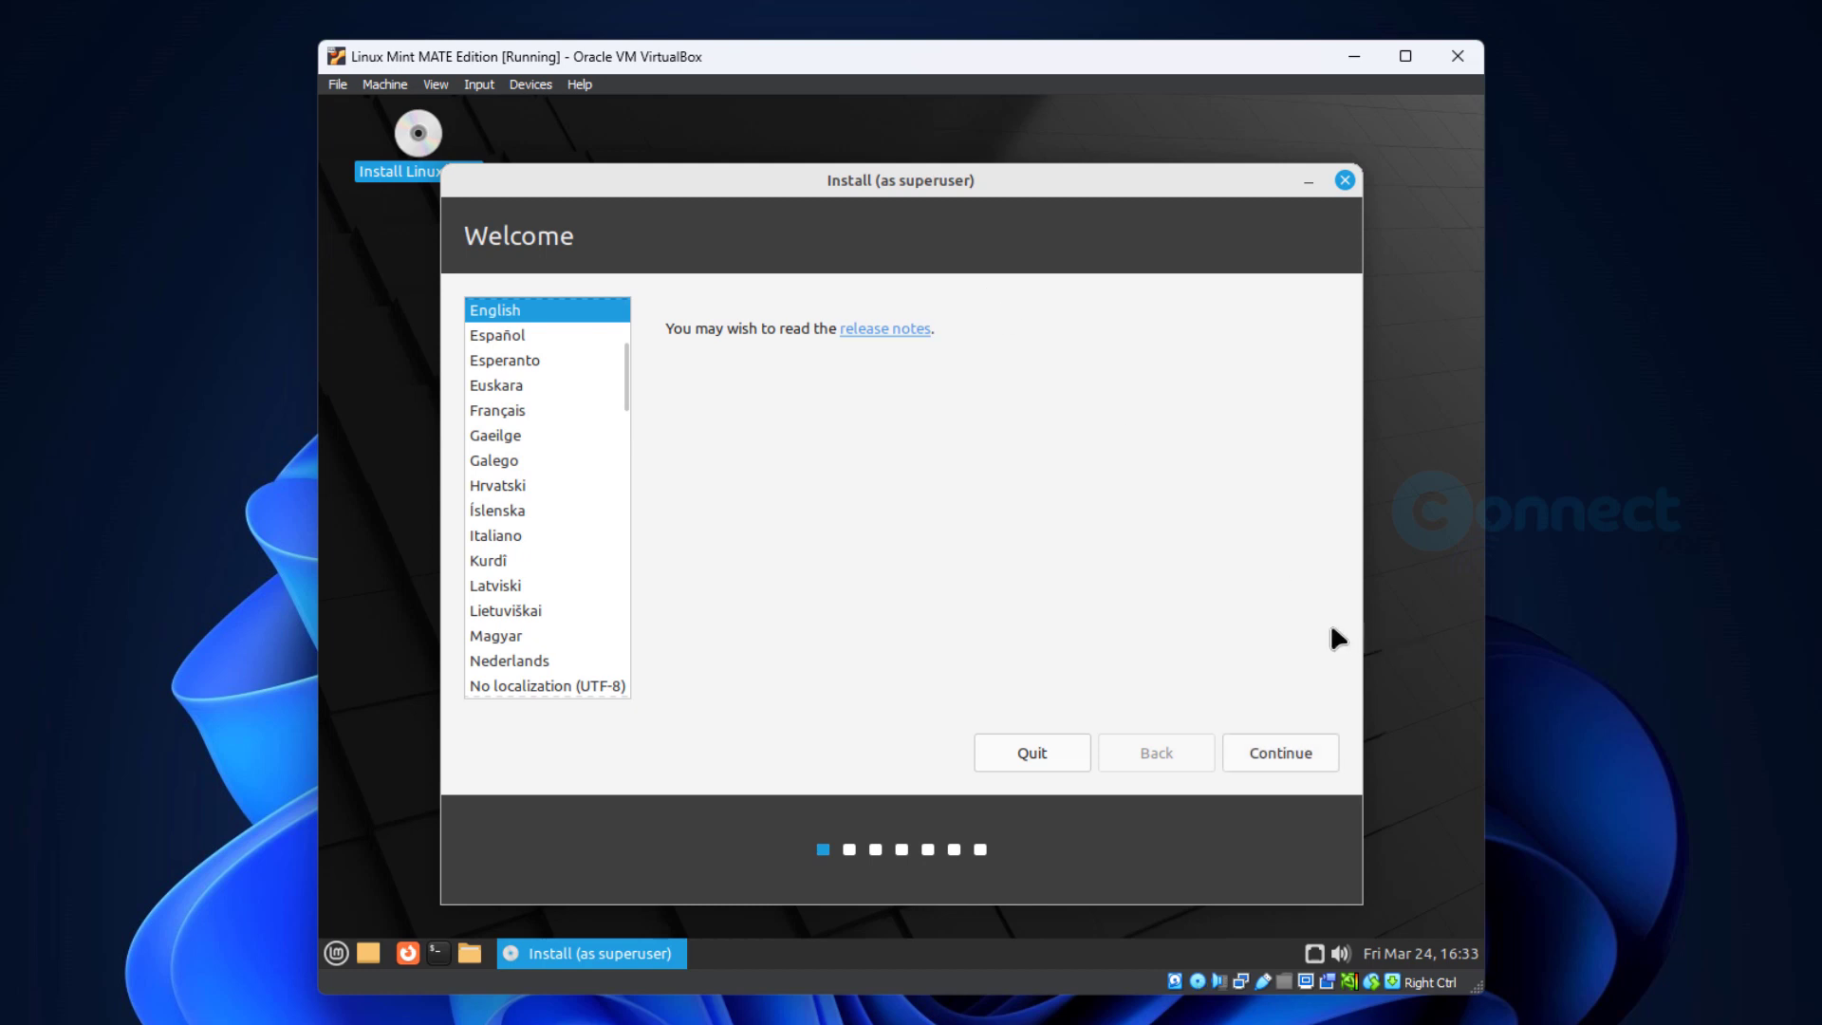
left_click(1291, 750)
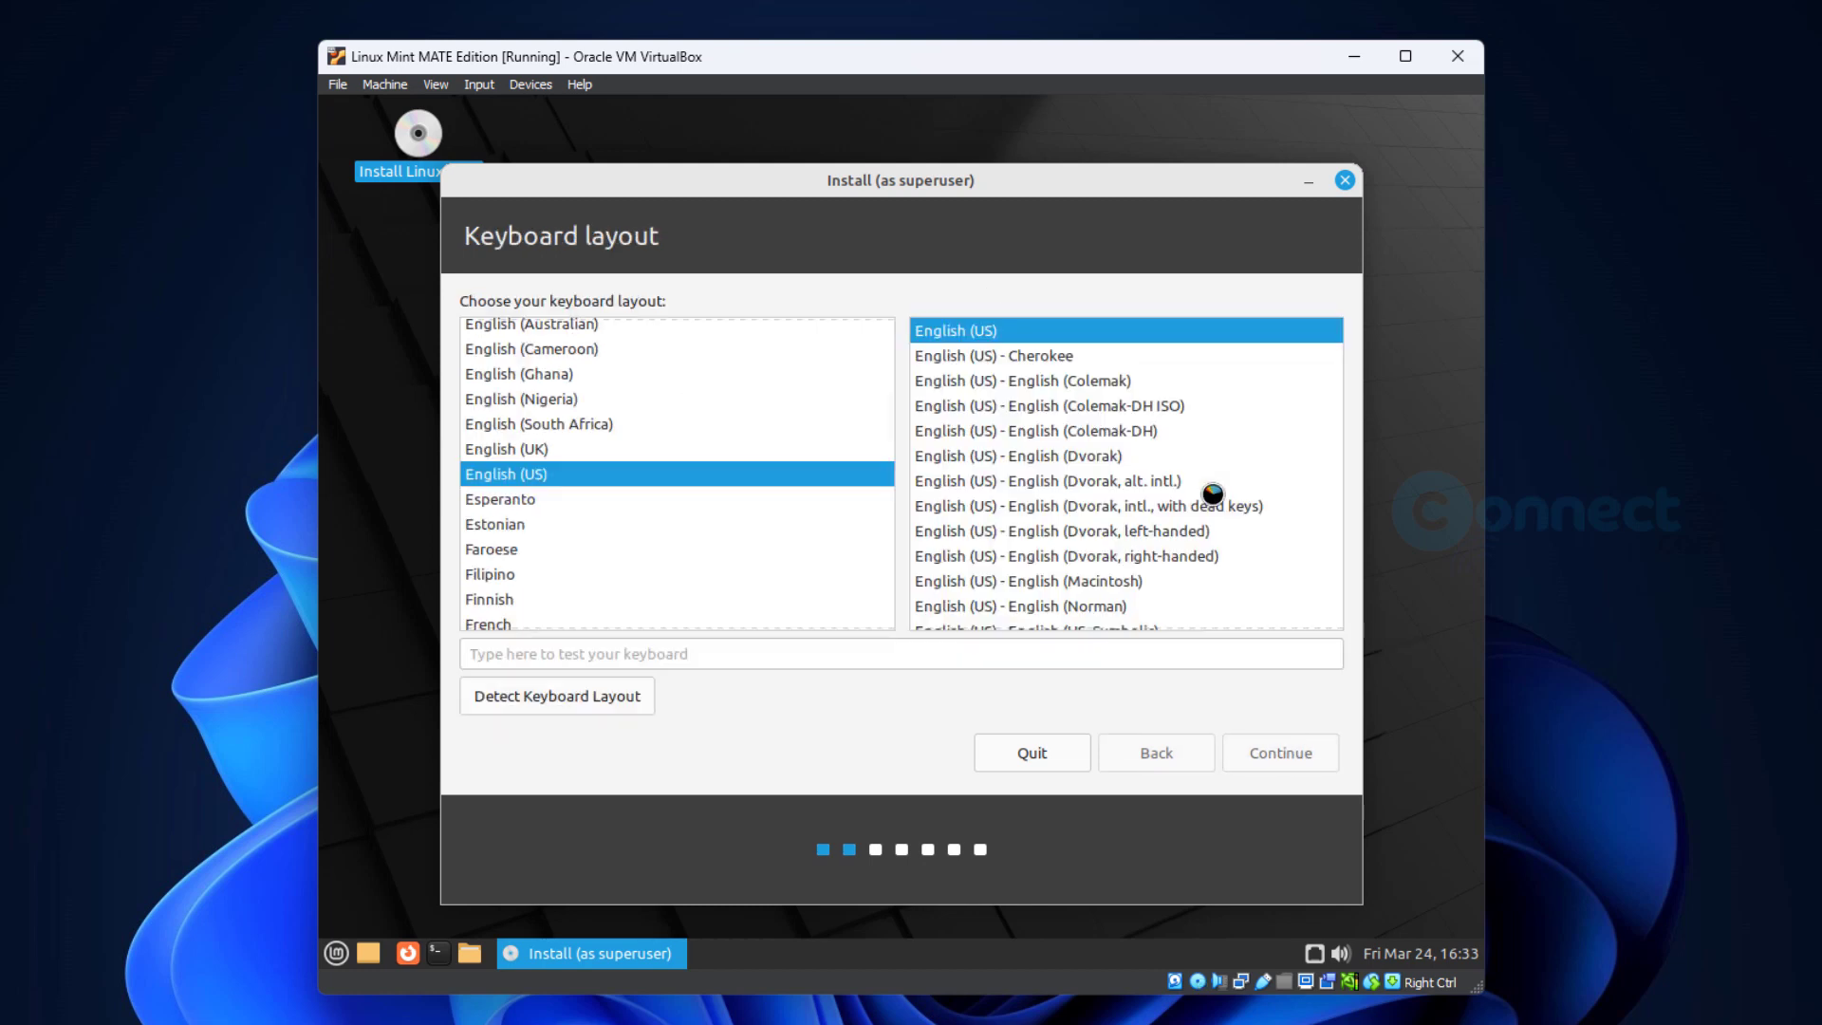
left_click(1245, 742)
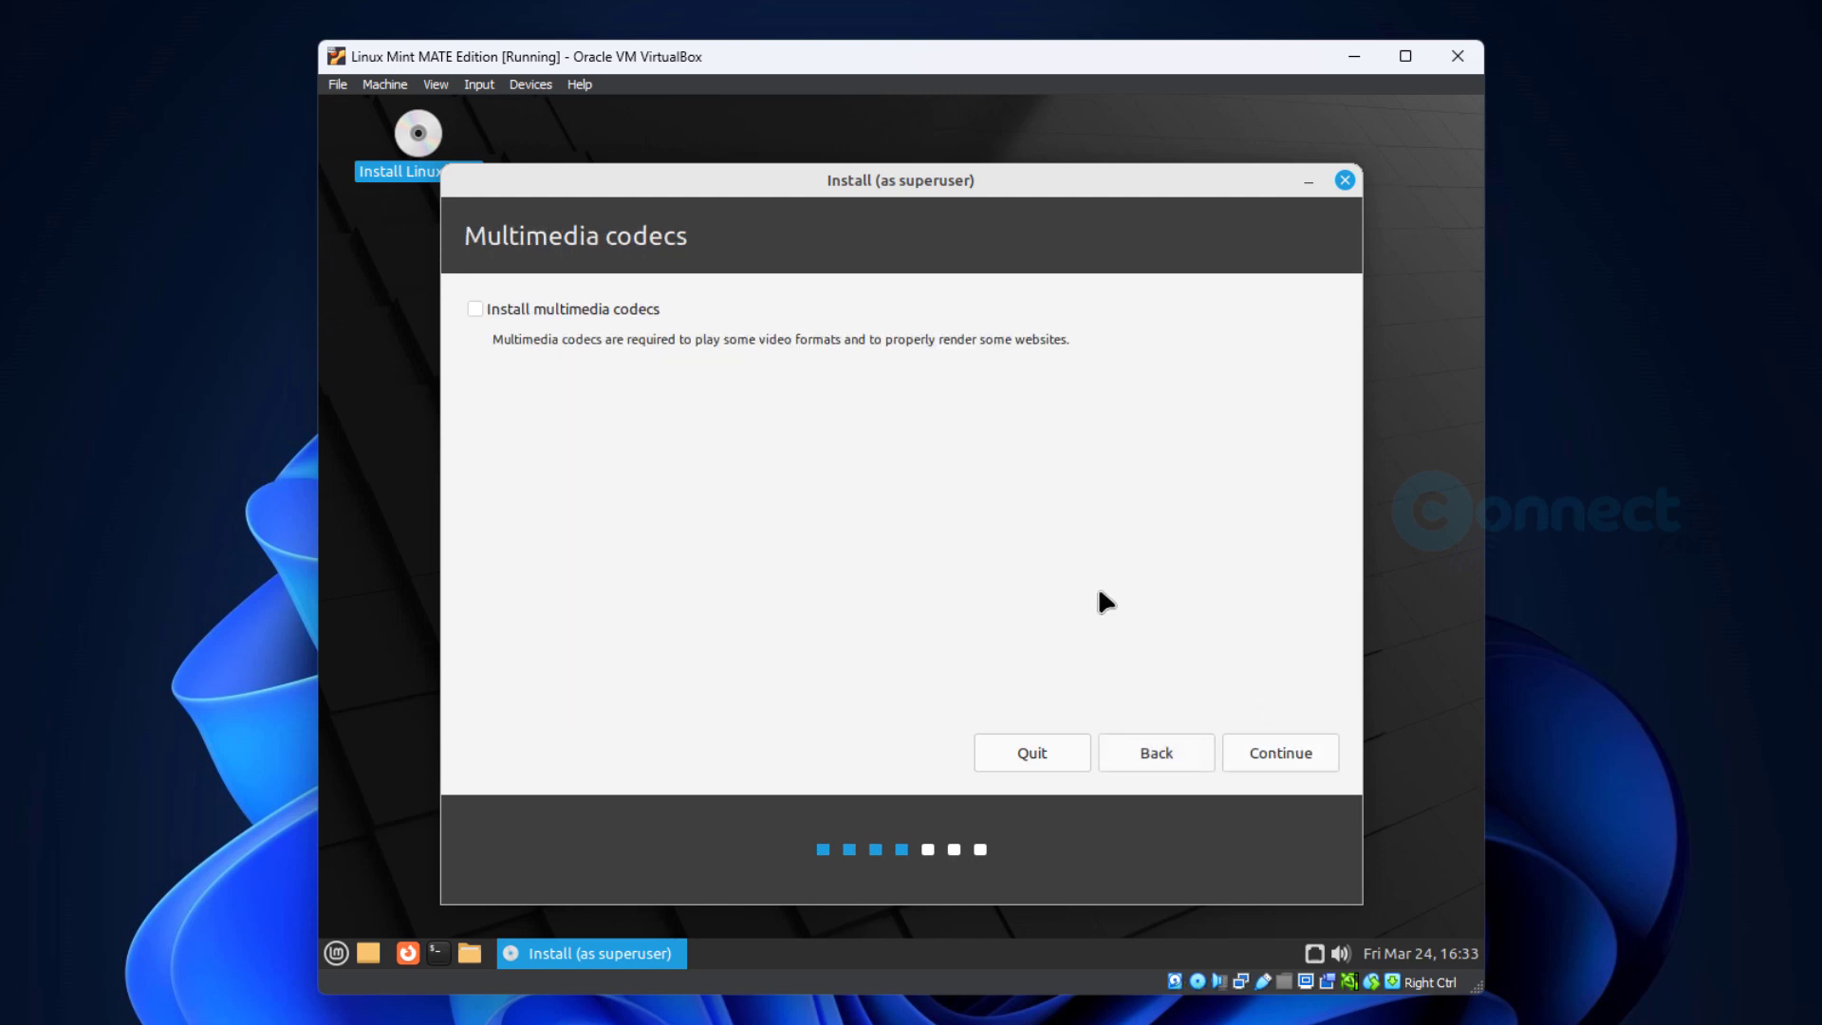
left_click(1277, 754)
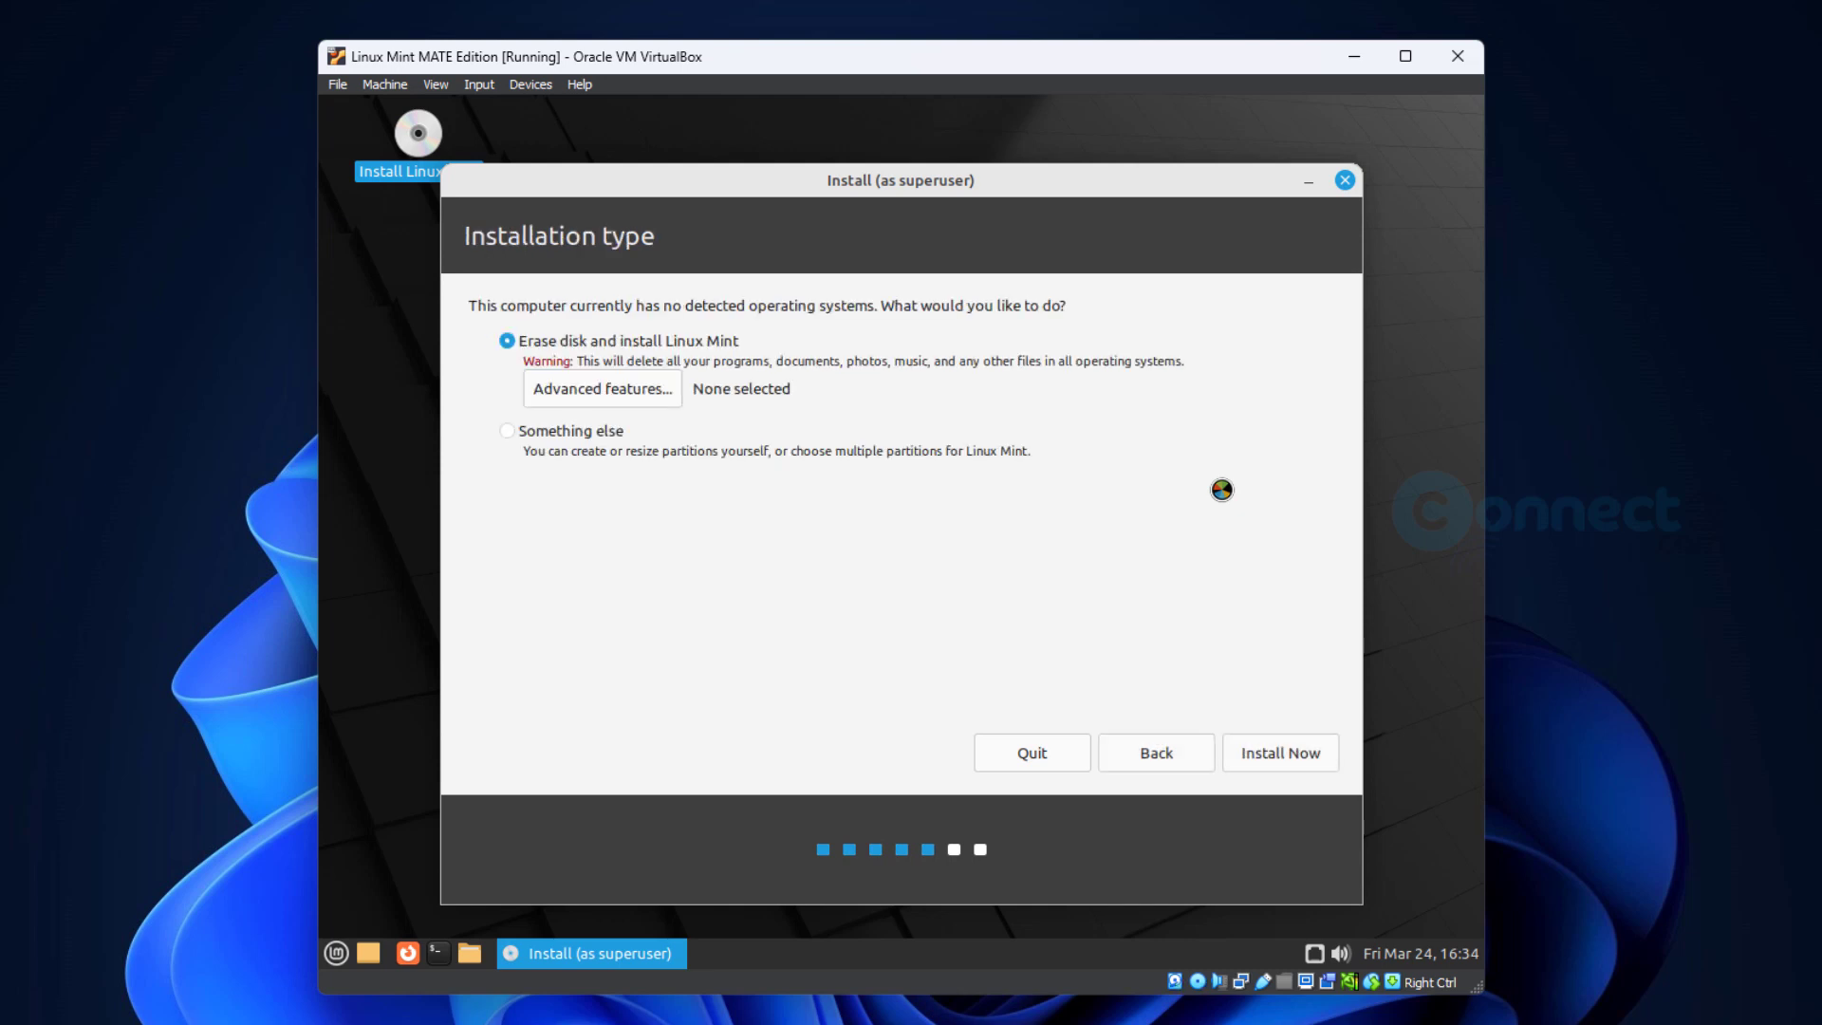
Install with the disk erased, approve writing the partition changes, and accept Kolkata as the location.
left_click(1267, 764)
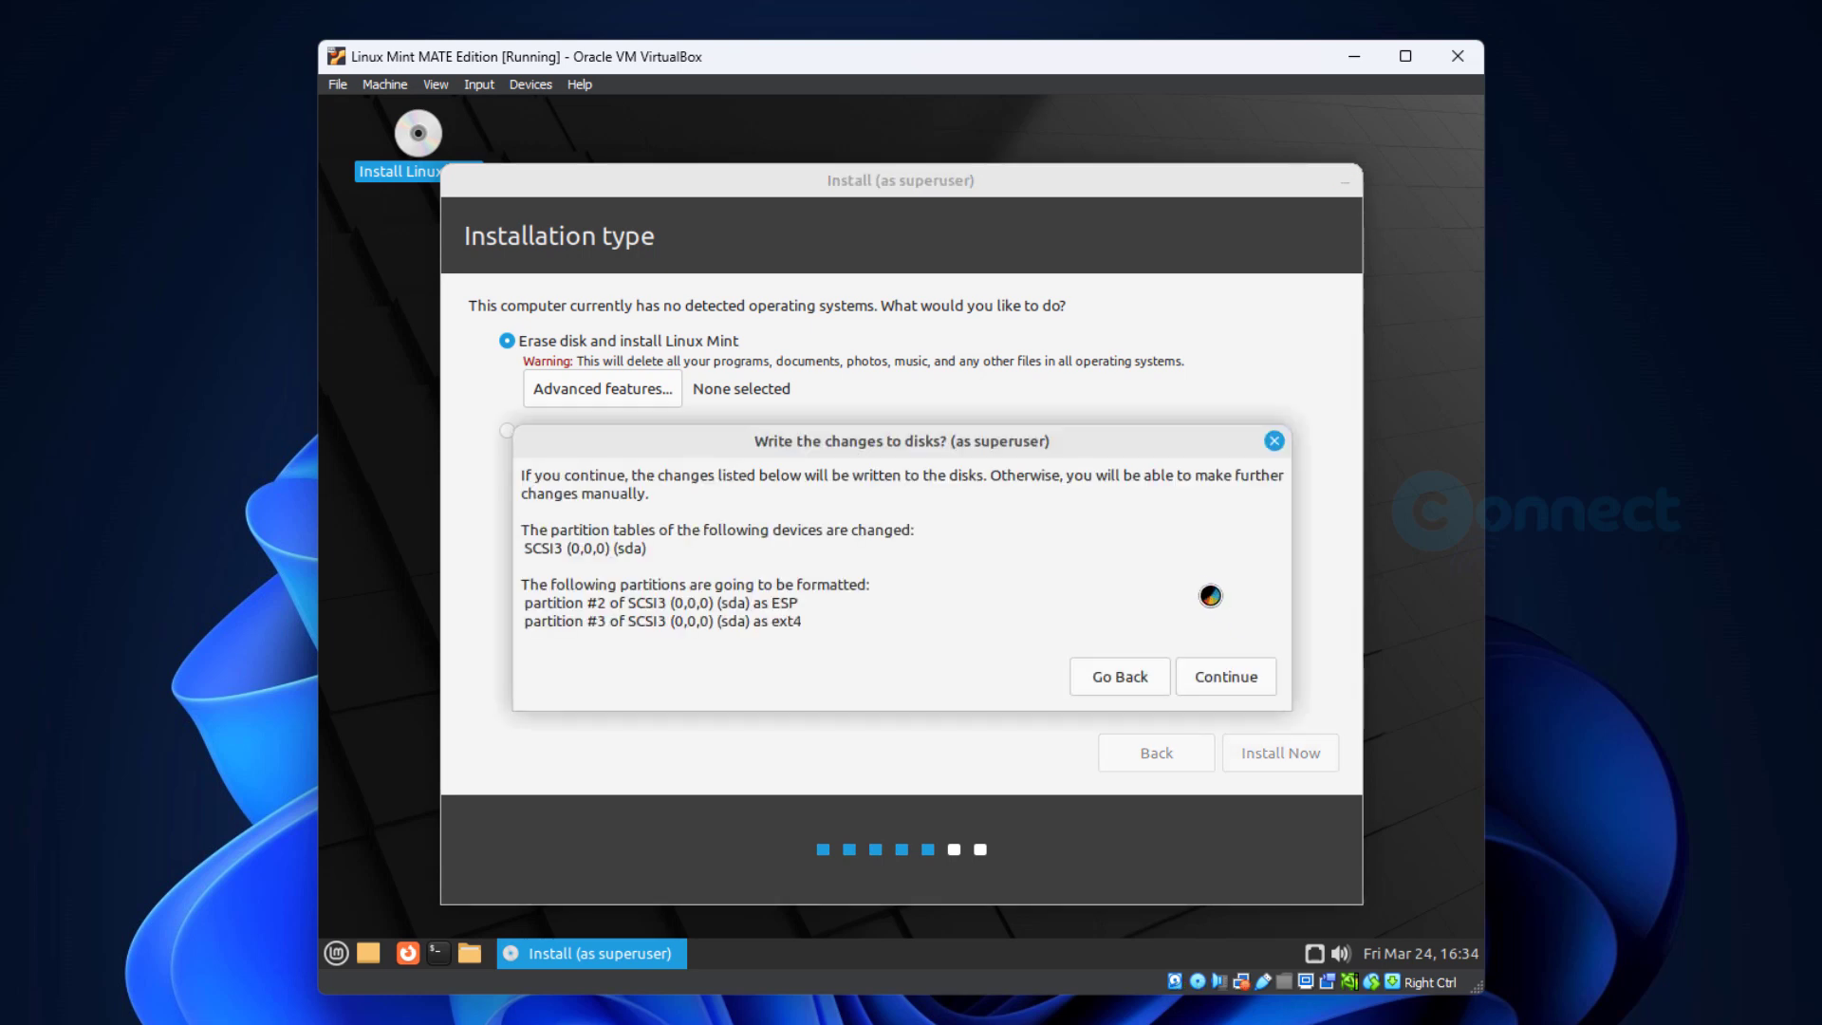
left_click(1227, 669)
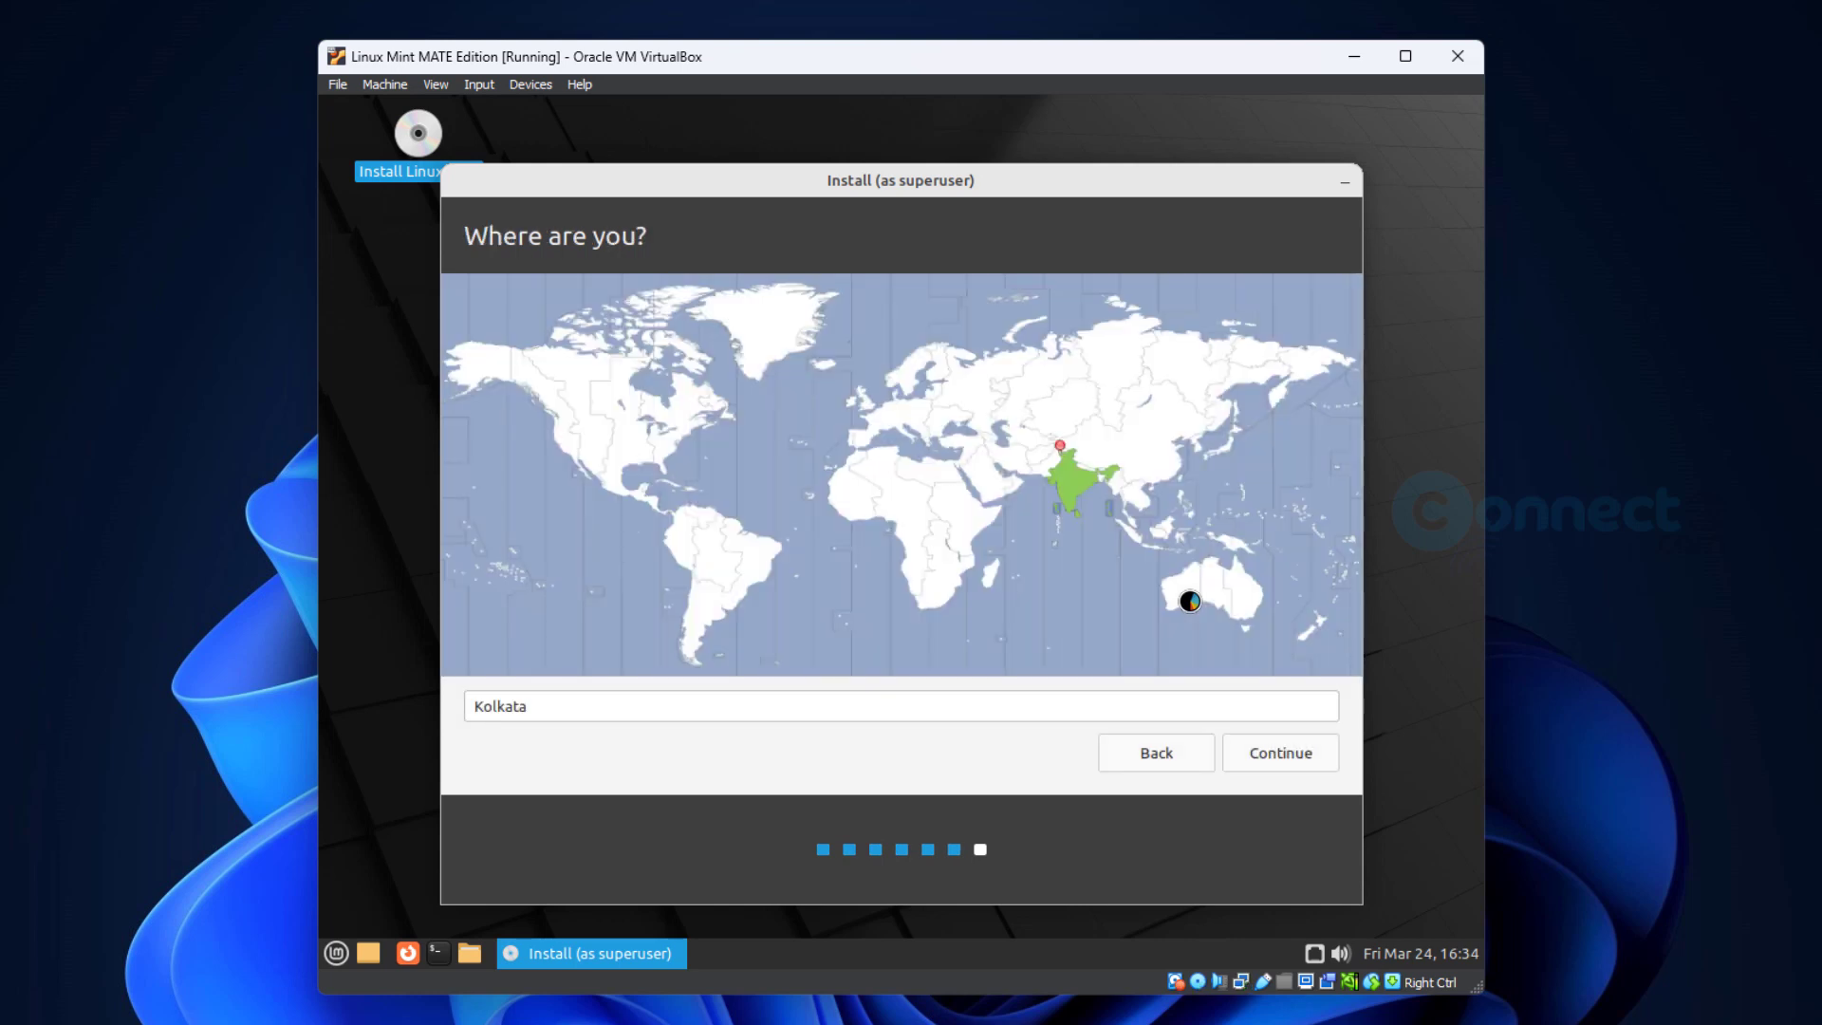
left_click(1249, 759)
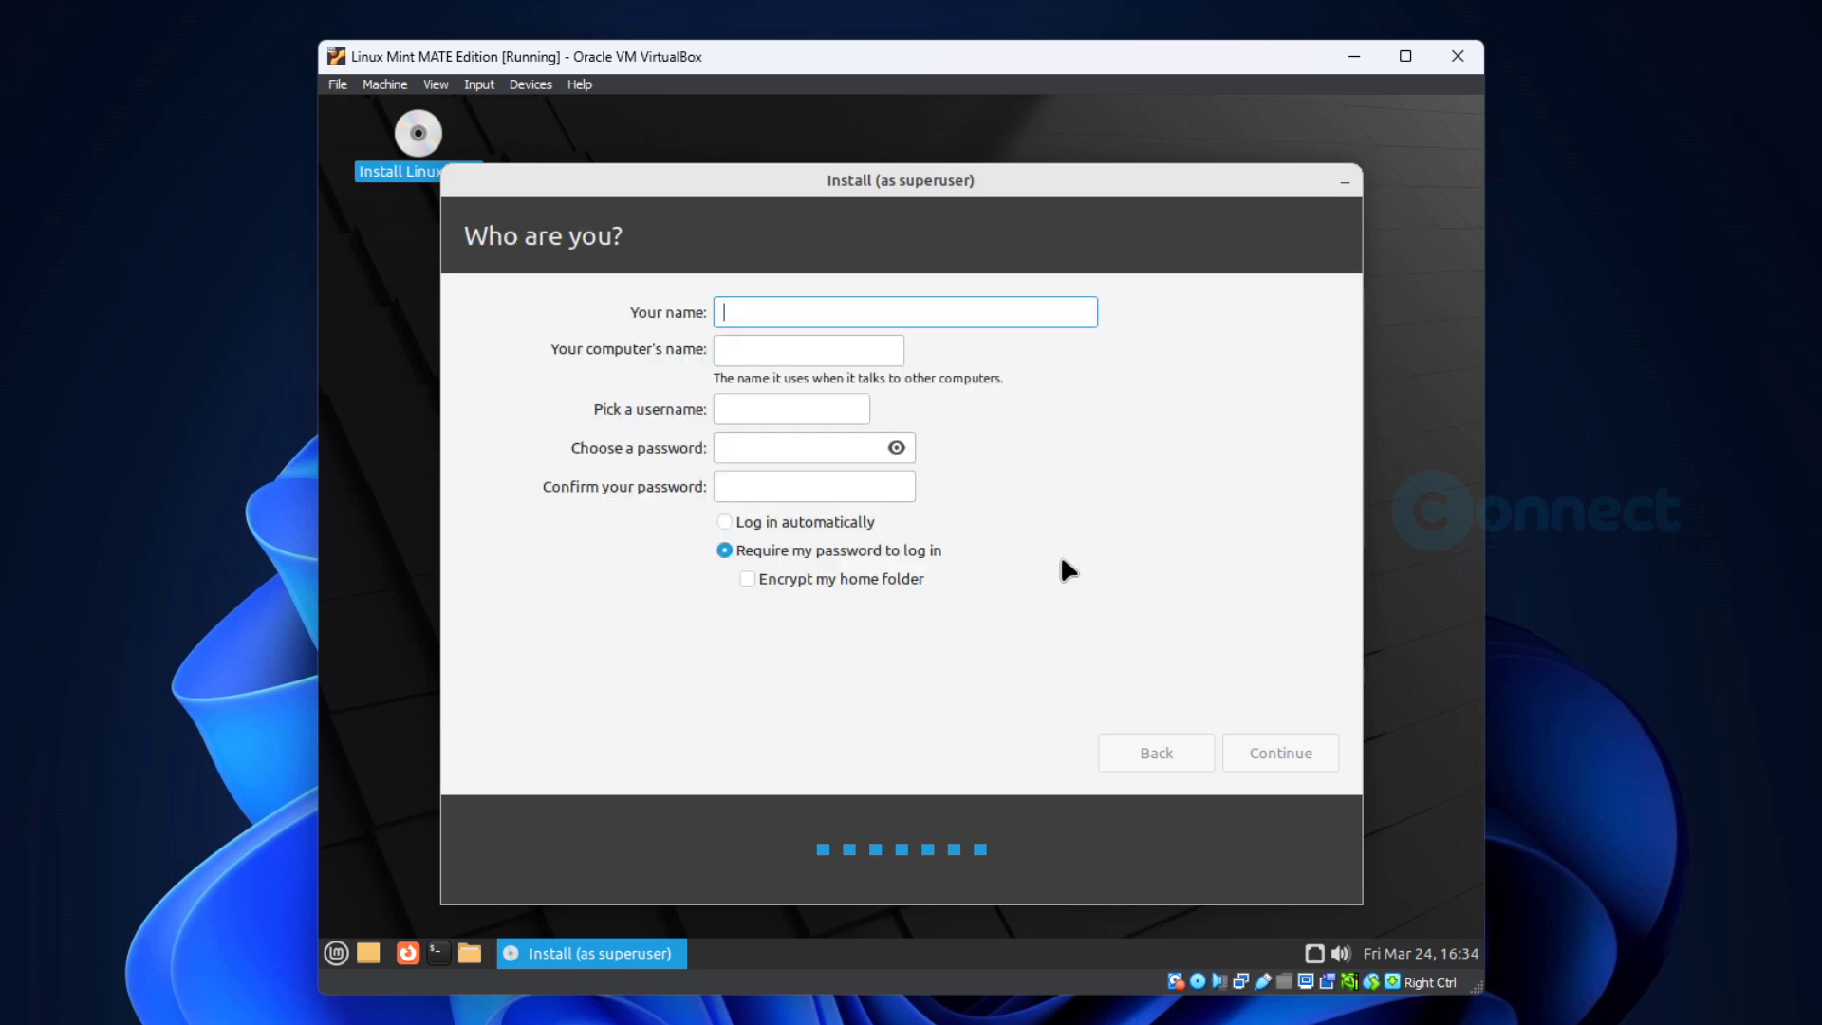
Fill in the user's name and set the computer's name to connneectwww.
type("Man")
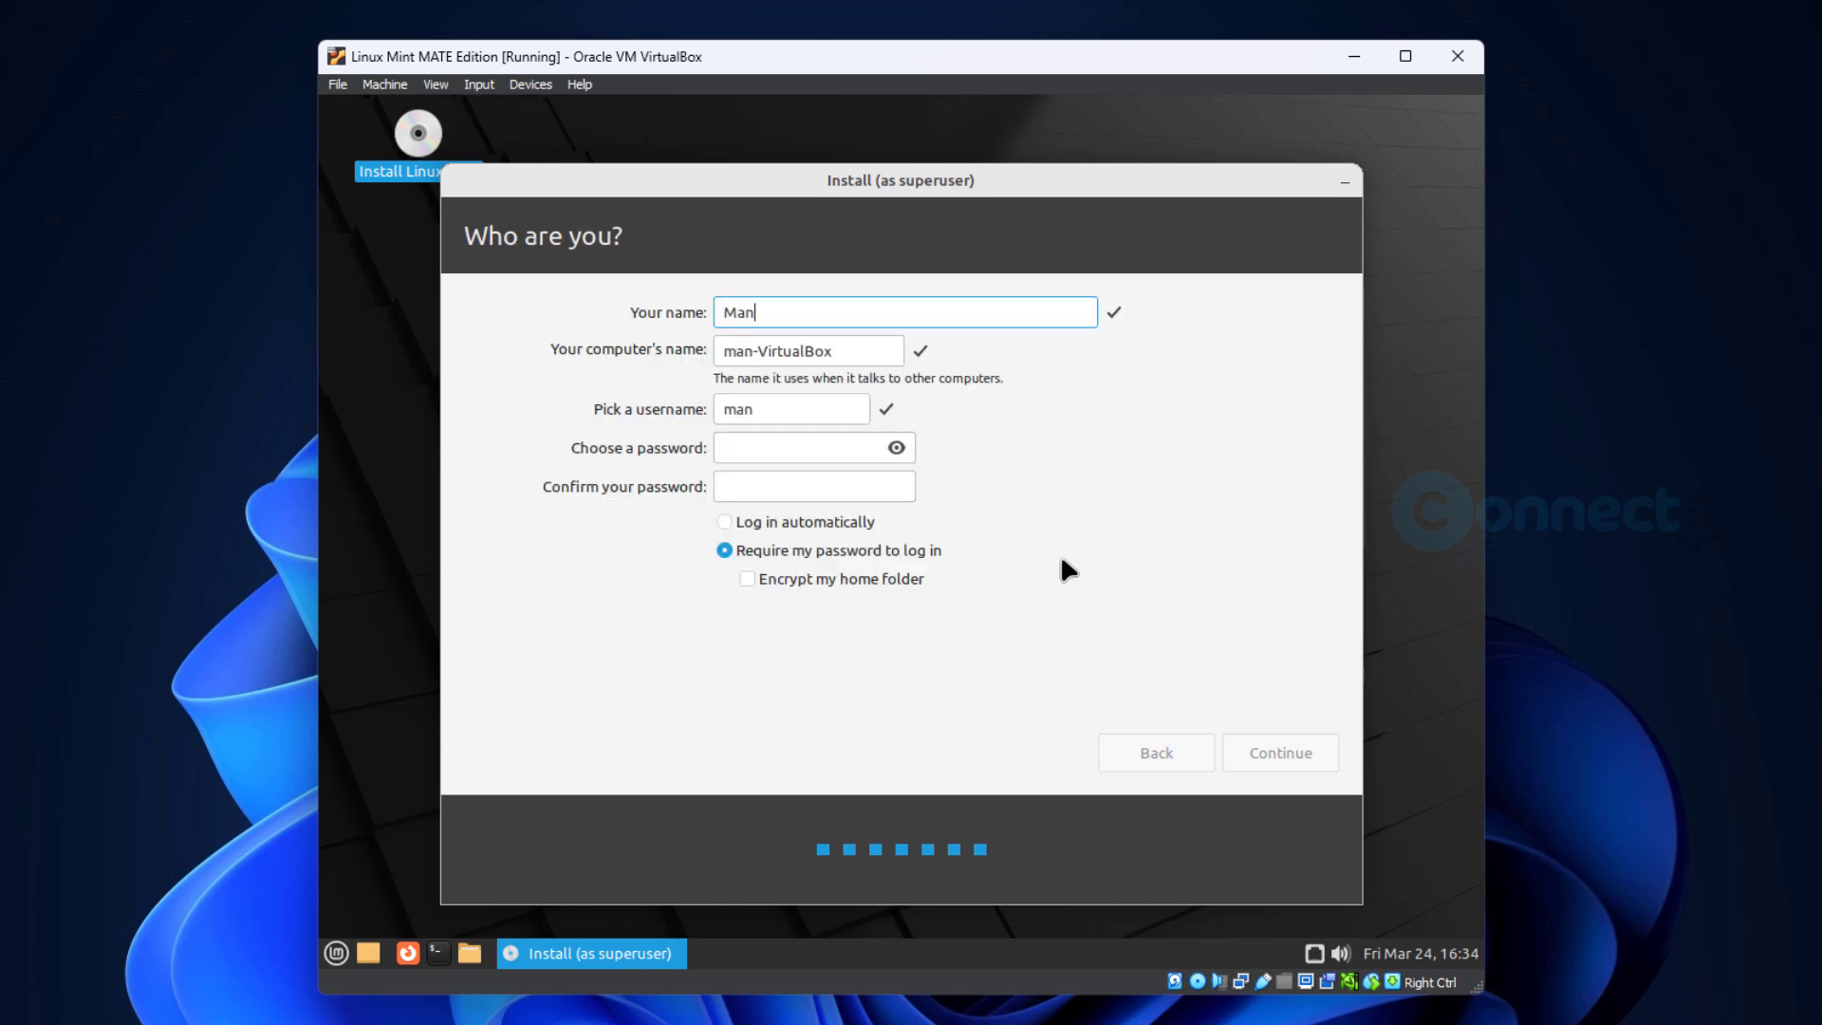
type("ik")
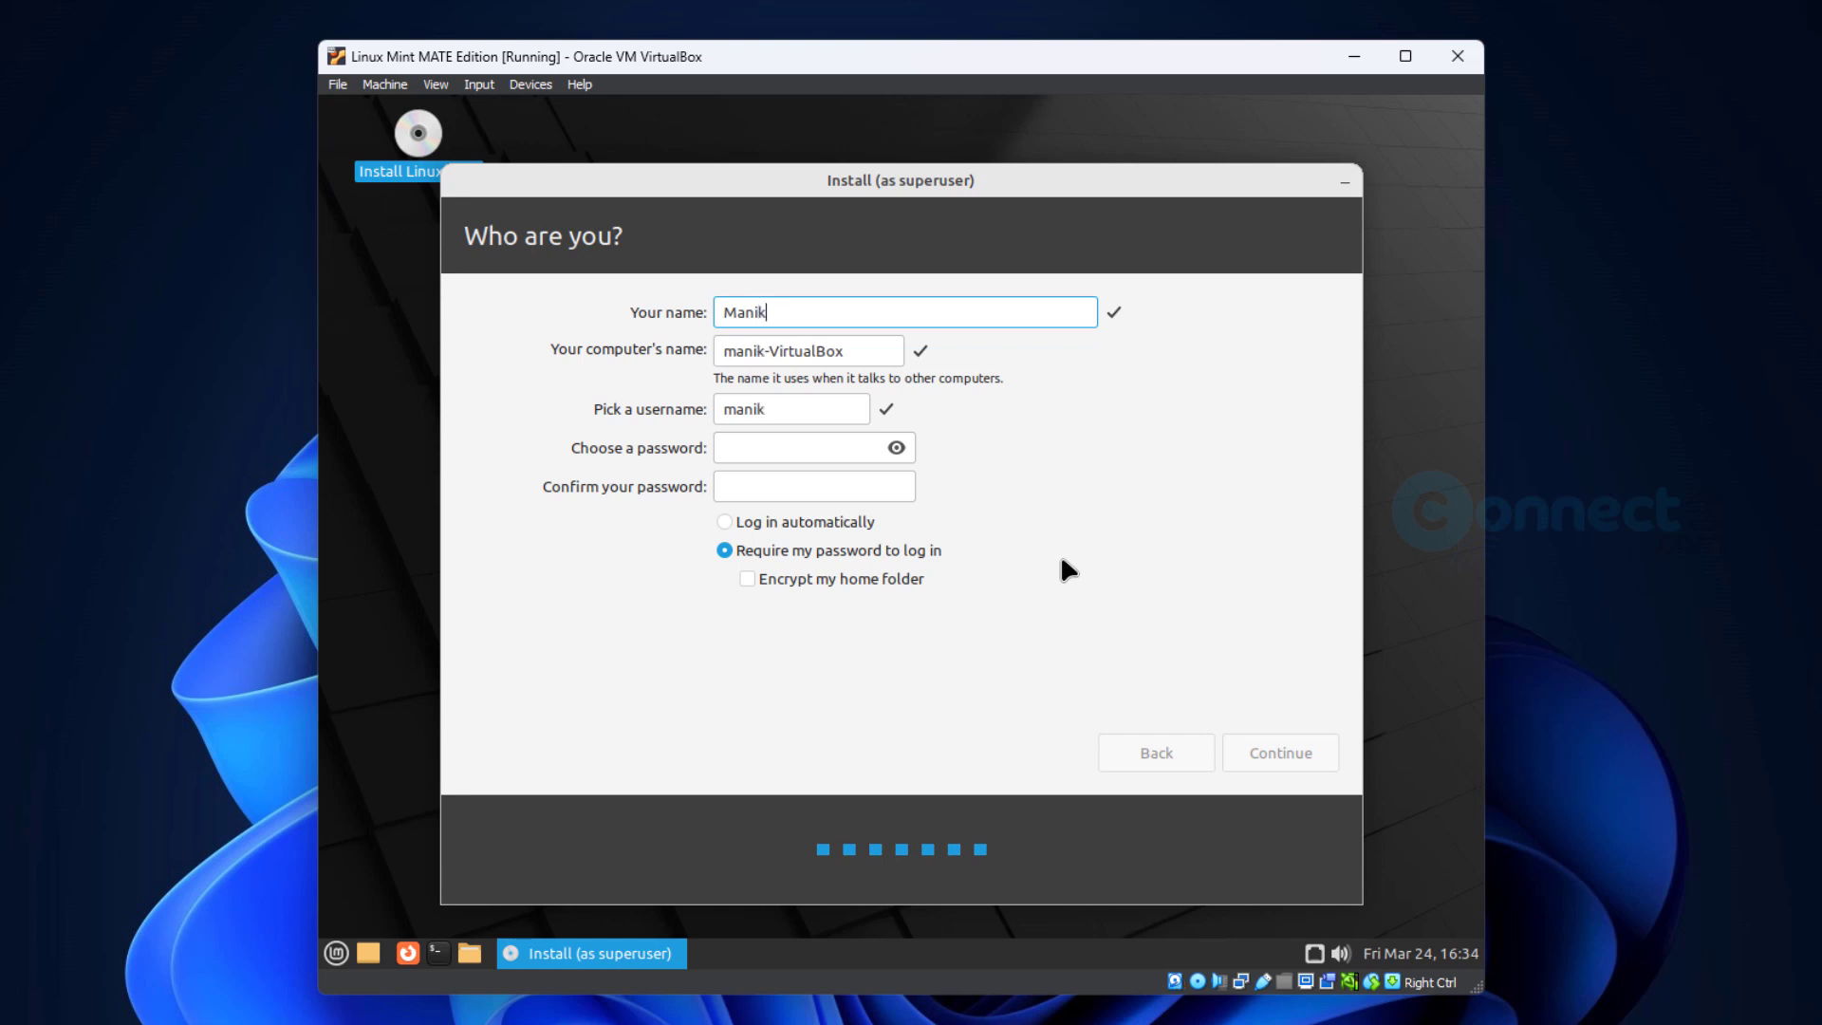
type("andan")
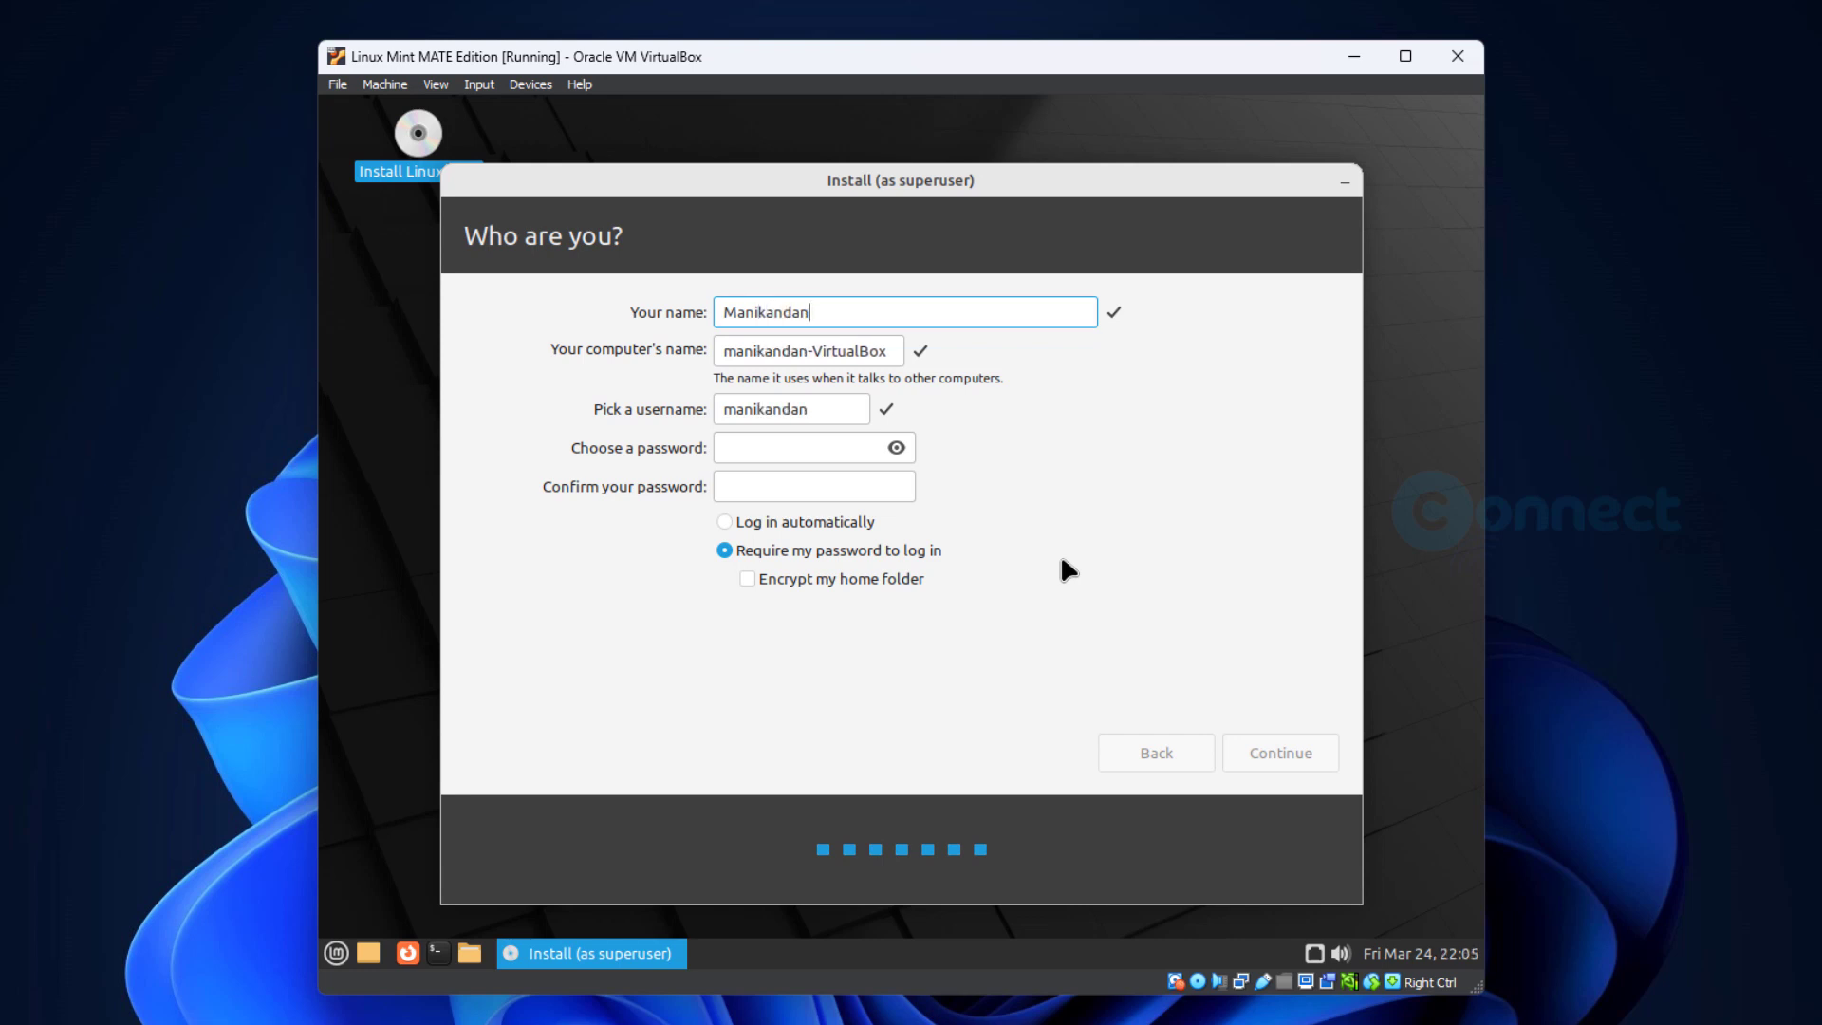
key("Tab")
type("conn")
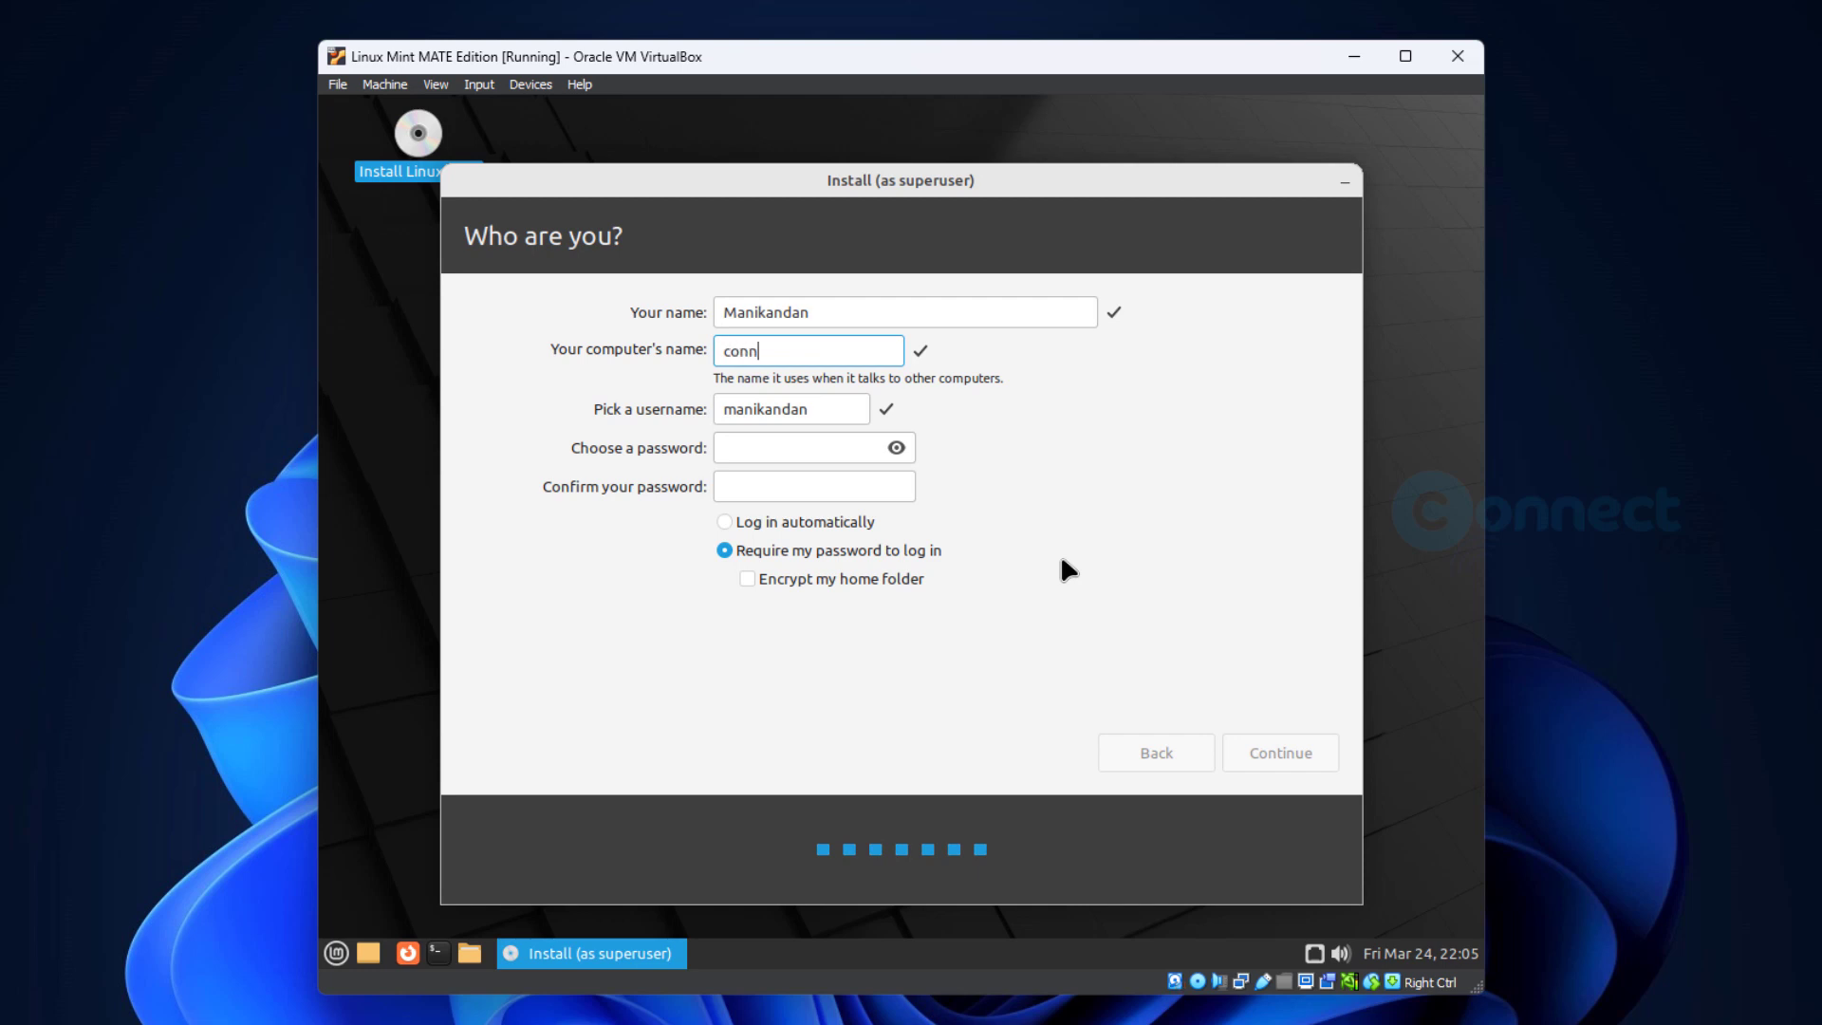
type("neectwww")
Choose the account password and enter it again in the confirmation field.
left_click(841, 453)
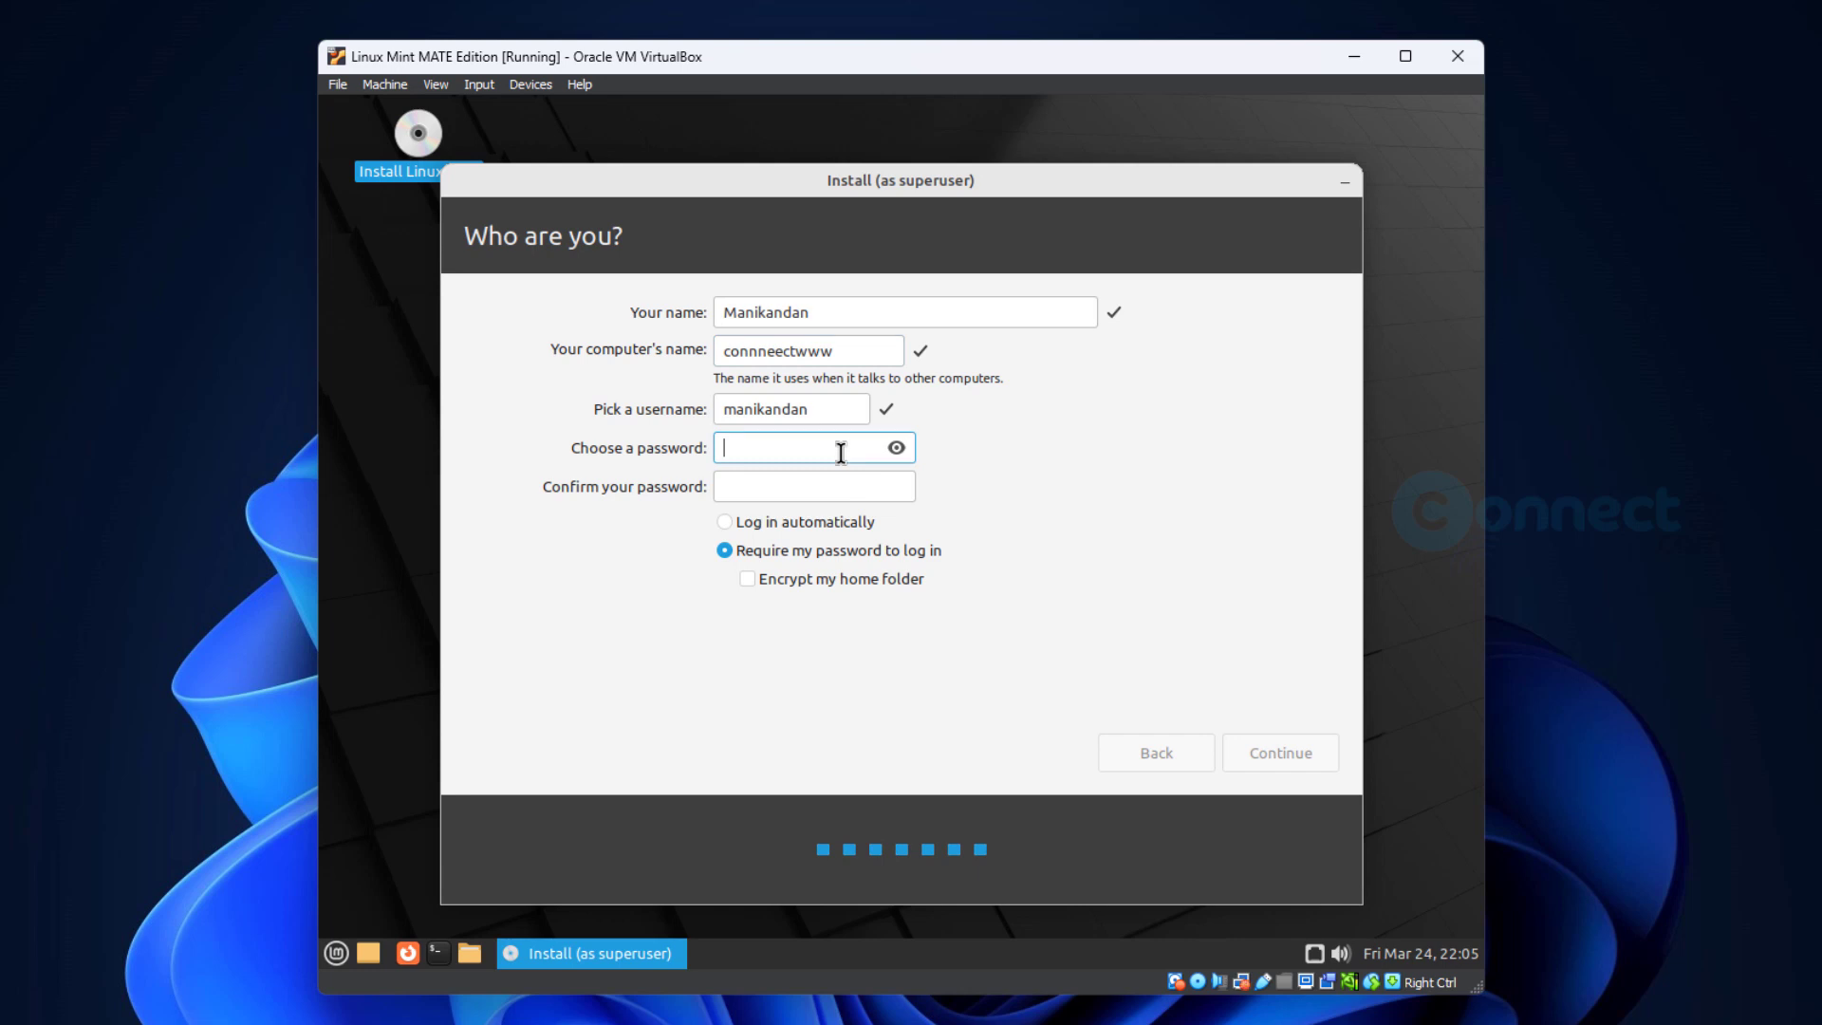
type("••••••••")
key("Tab")
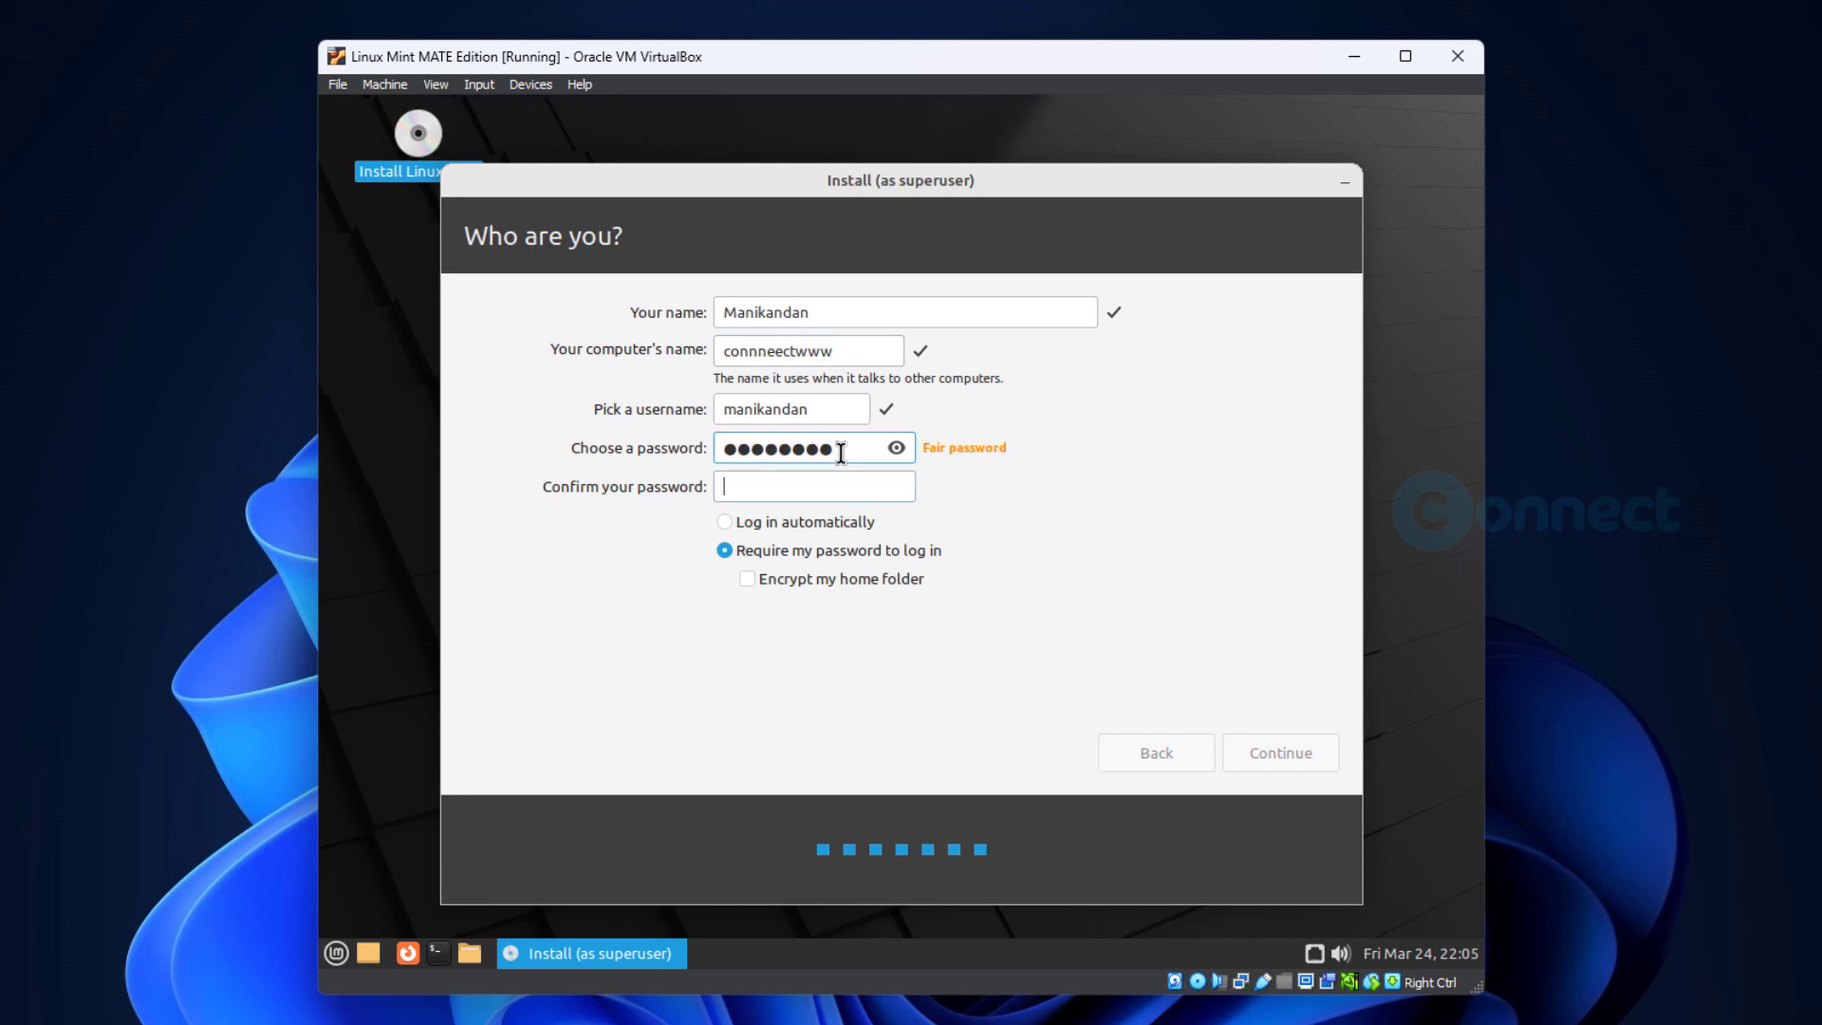
type("••••••")
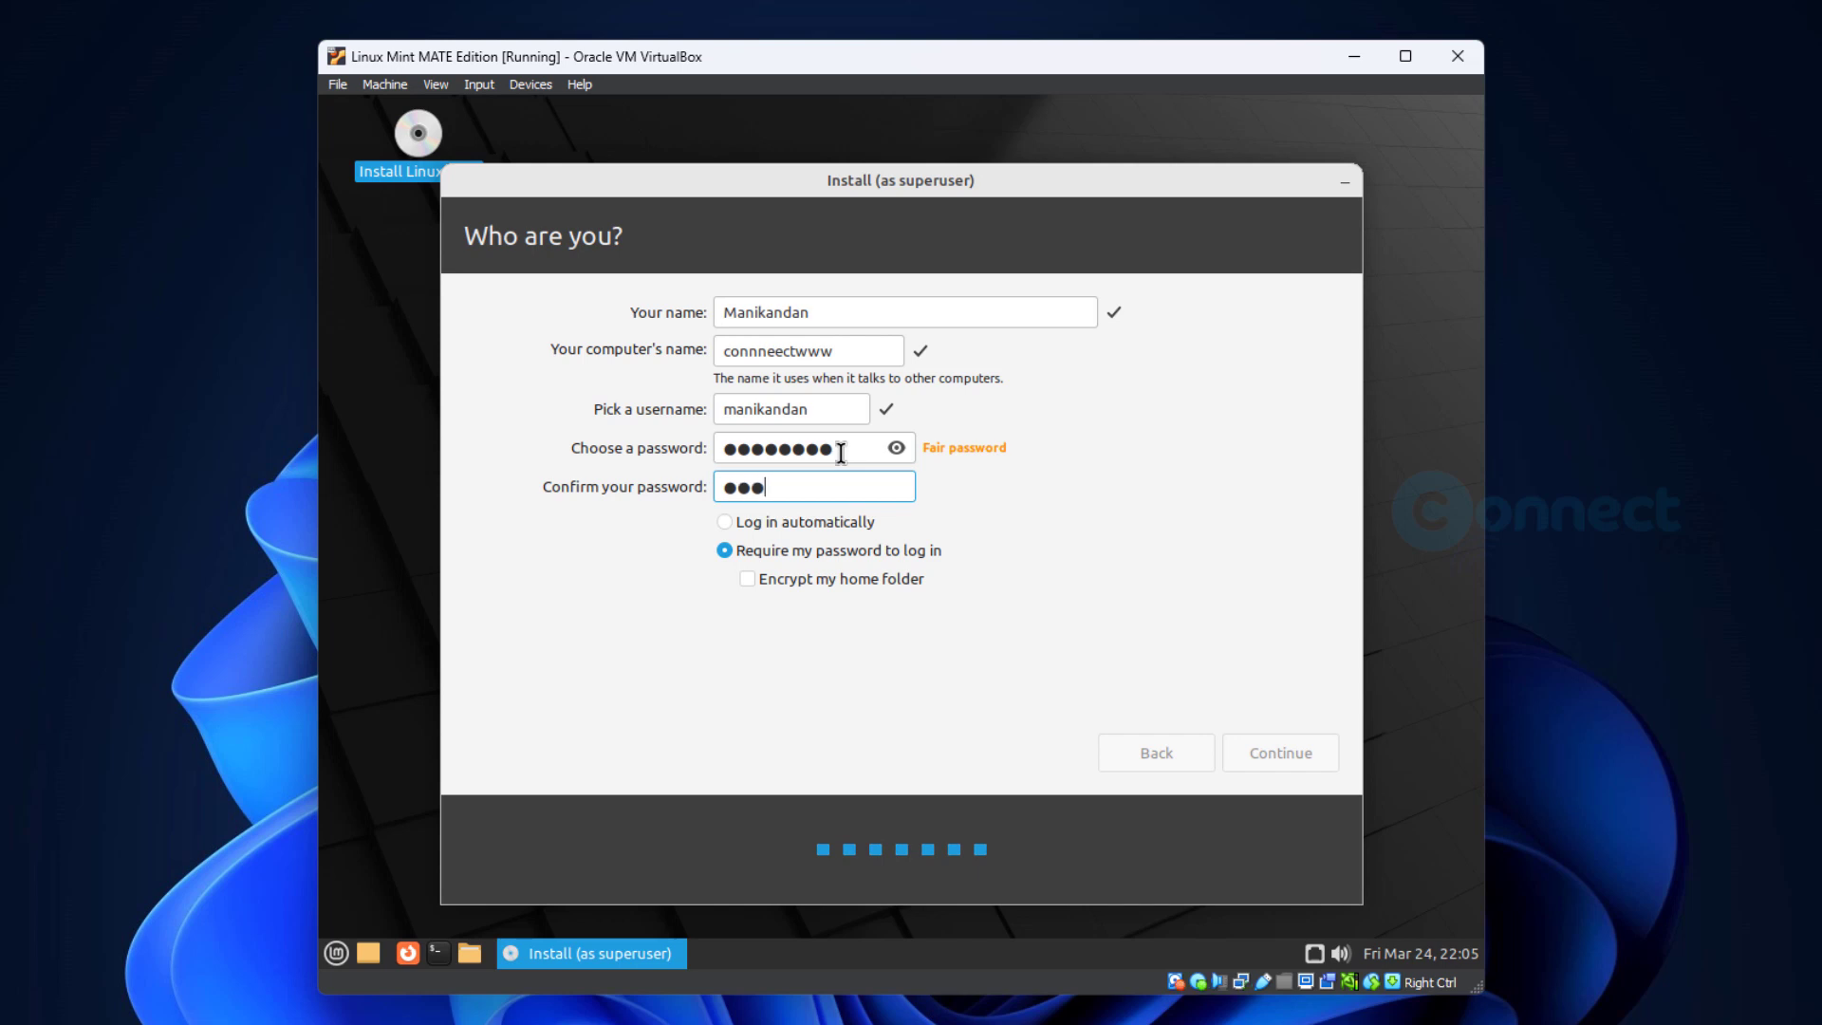
type("••")
Correct the computer's name to connectwww, choose to log in automatically, and continue the installation.
left_click(810, 356)
key("BackSpace")
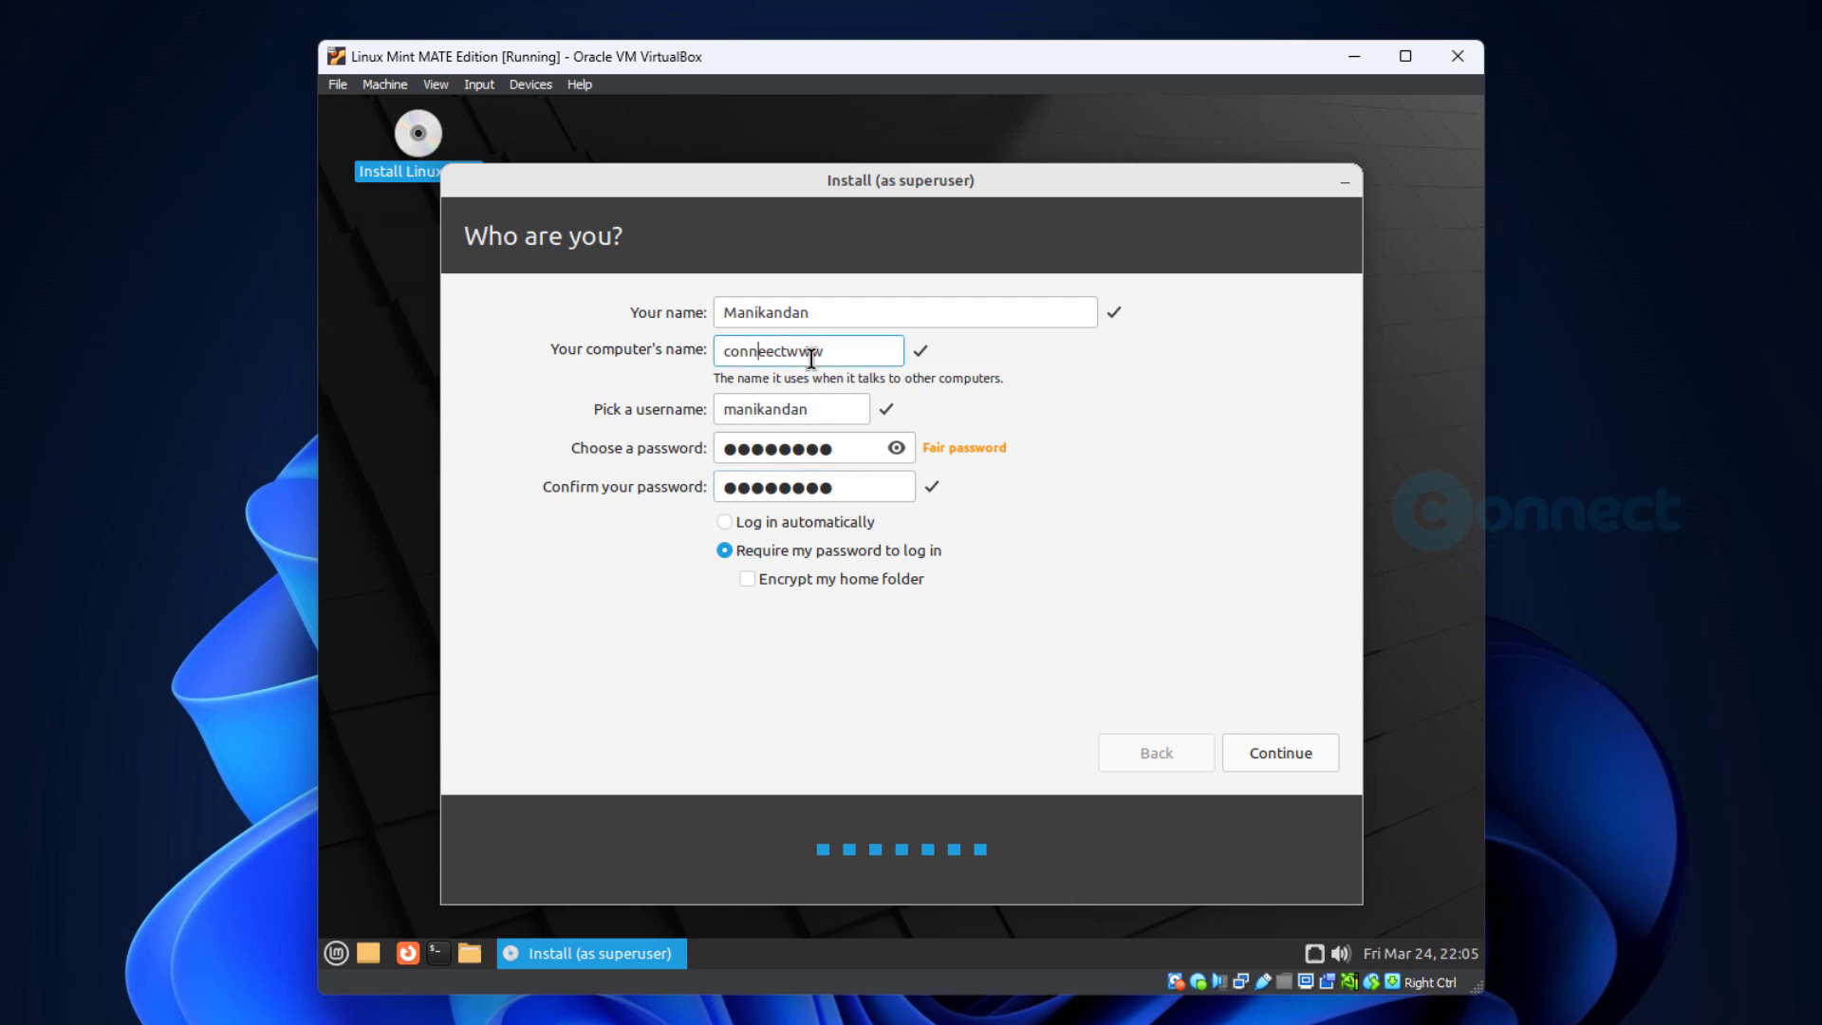
left_click(765, 351)
key("BackSpace")
left_click(725, 522)
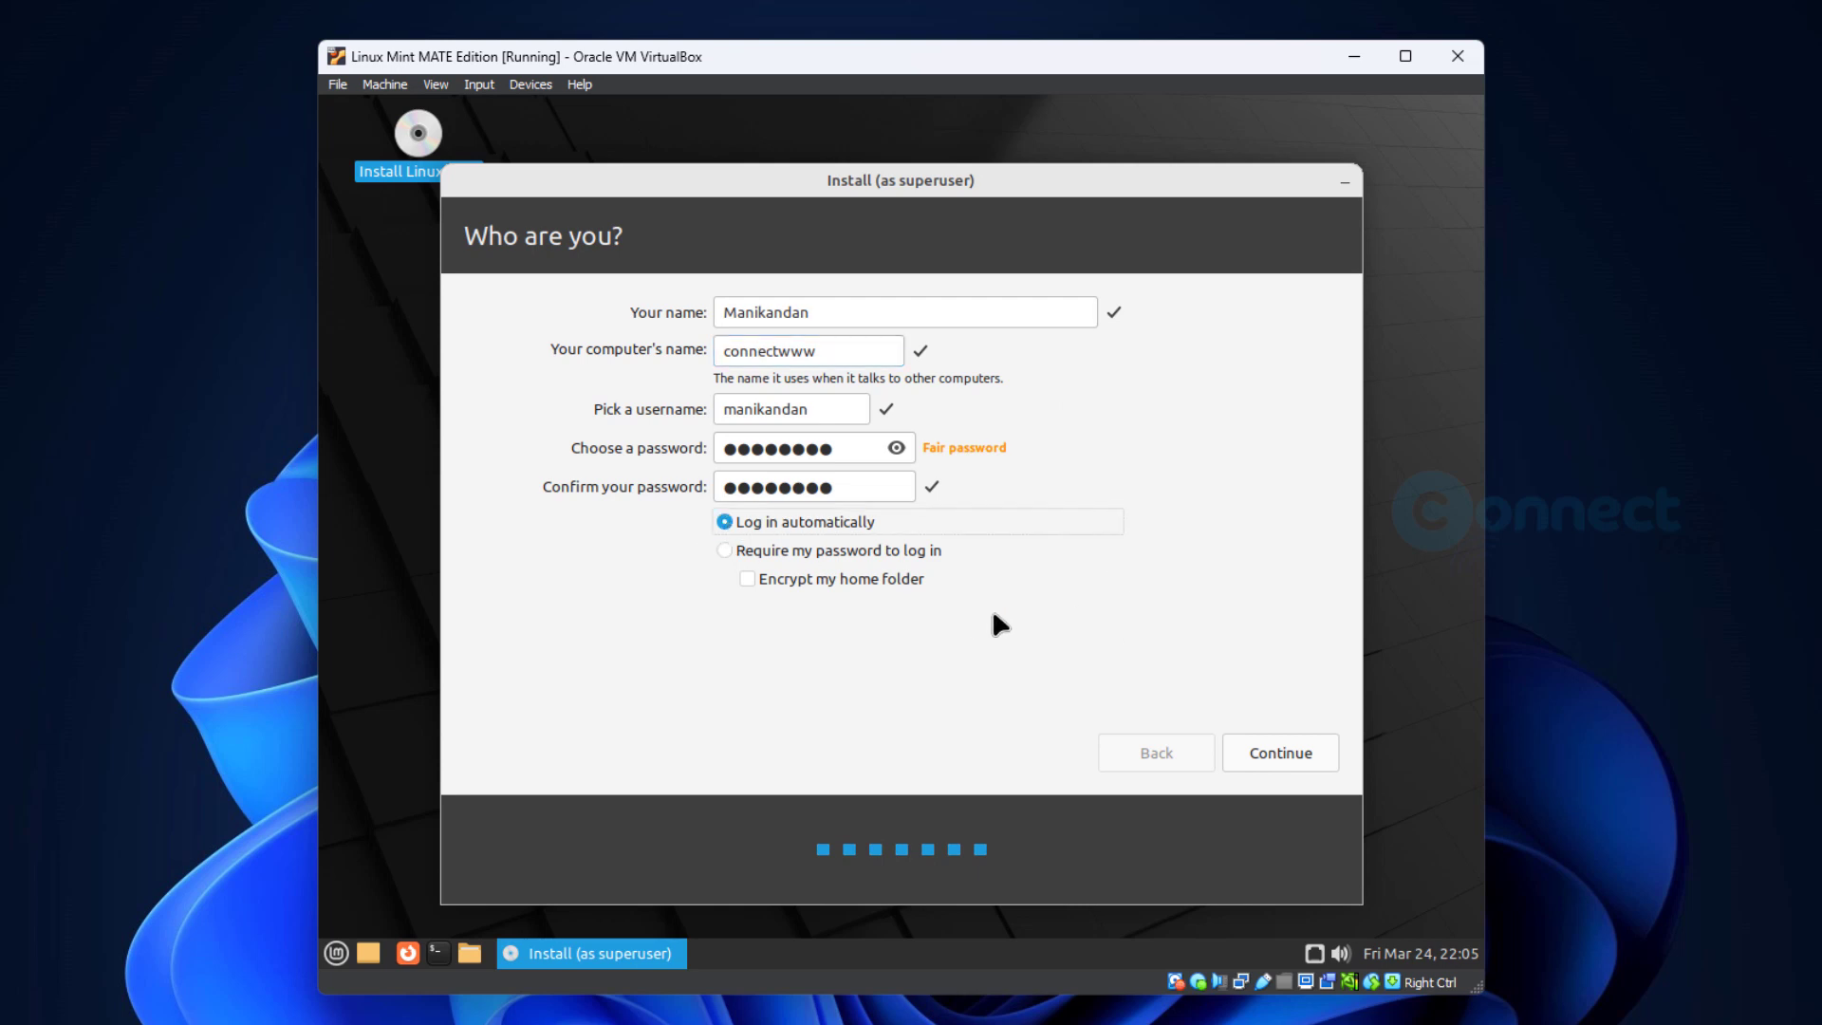
left_click(1286, 759)
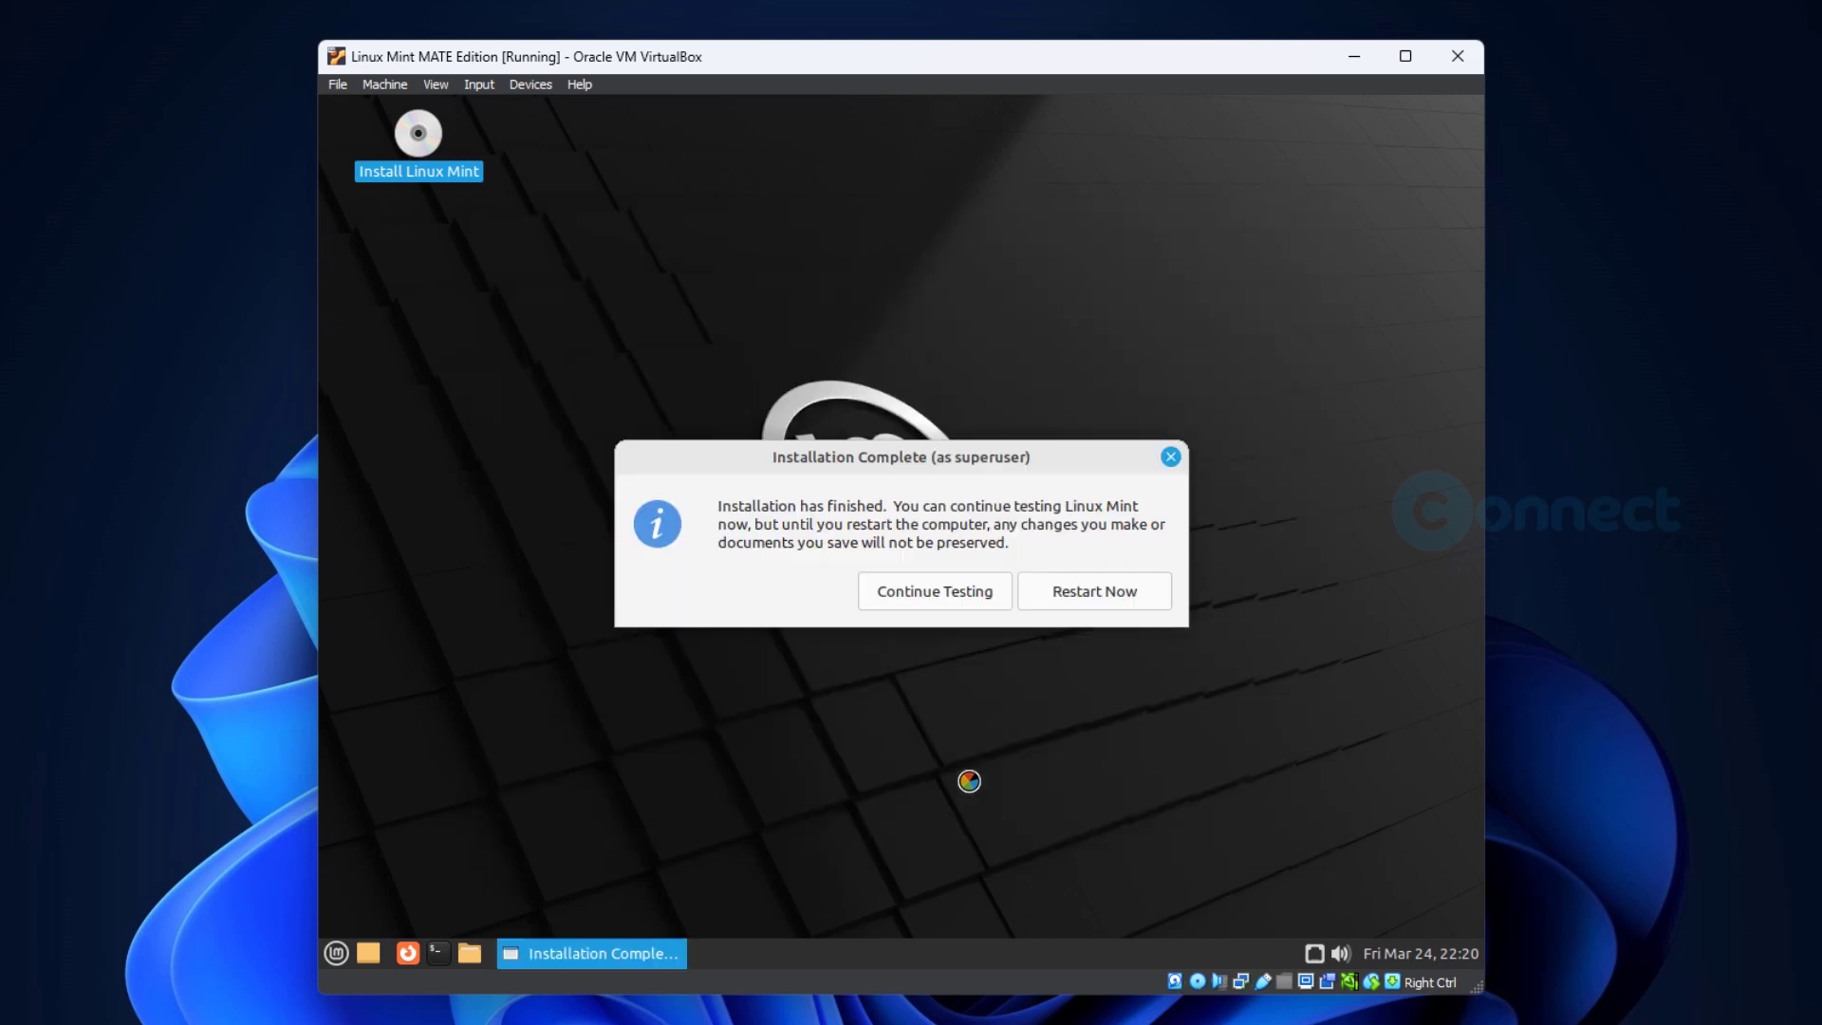
Restart the virtual machine after the installation, checking the optical drive for installation media before continuing the boot.
left_click(1142, 604)
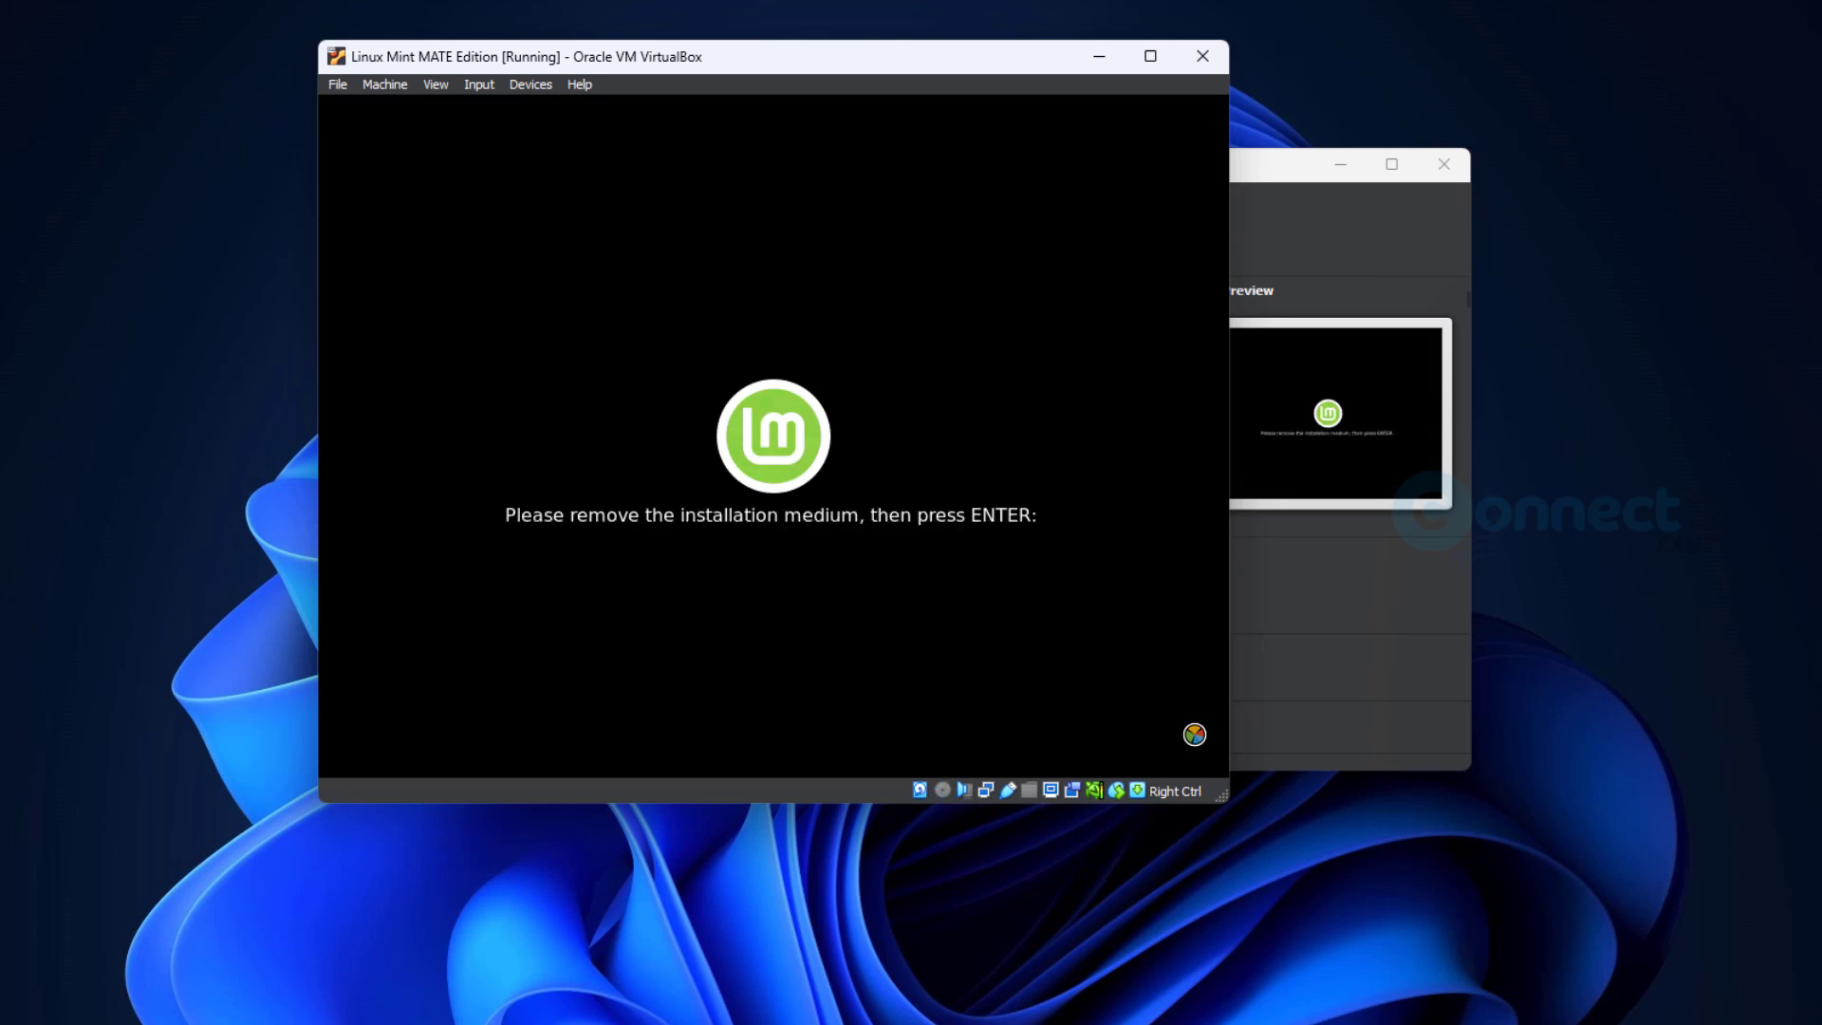
left_click(534, 84)
mouse_move(578, 112)
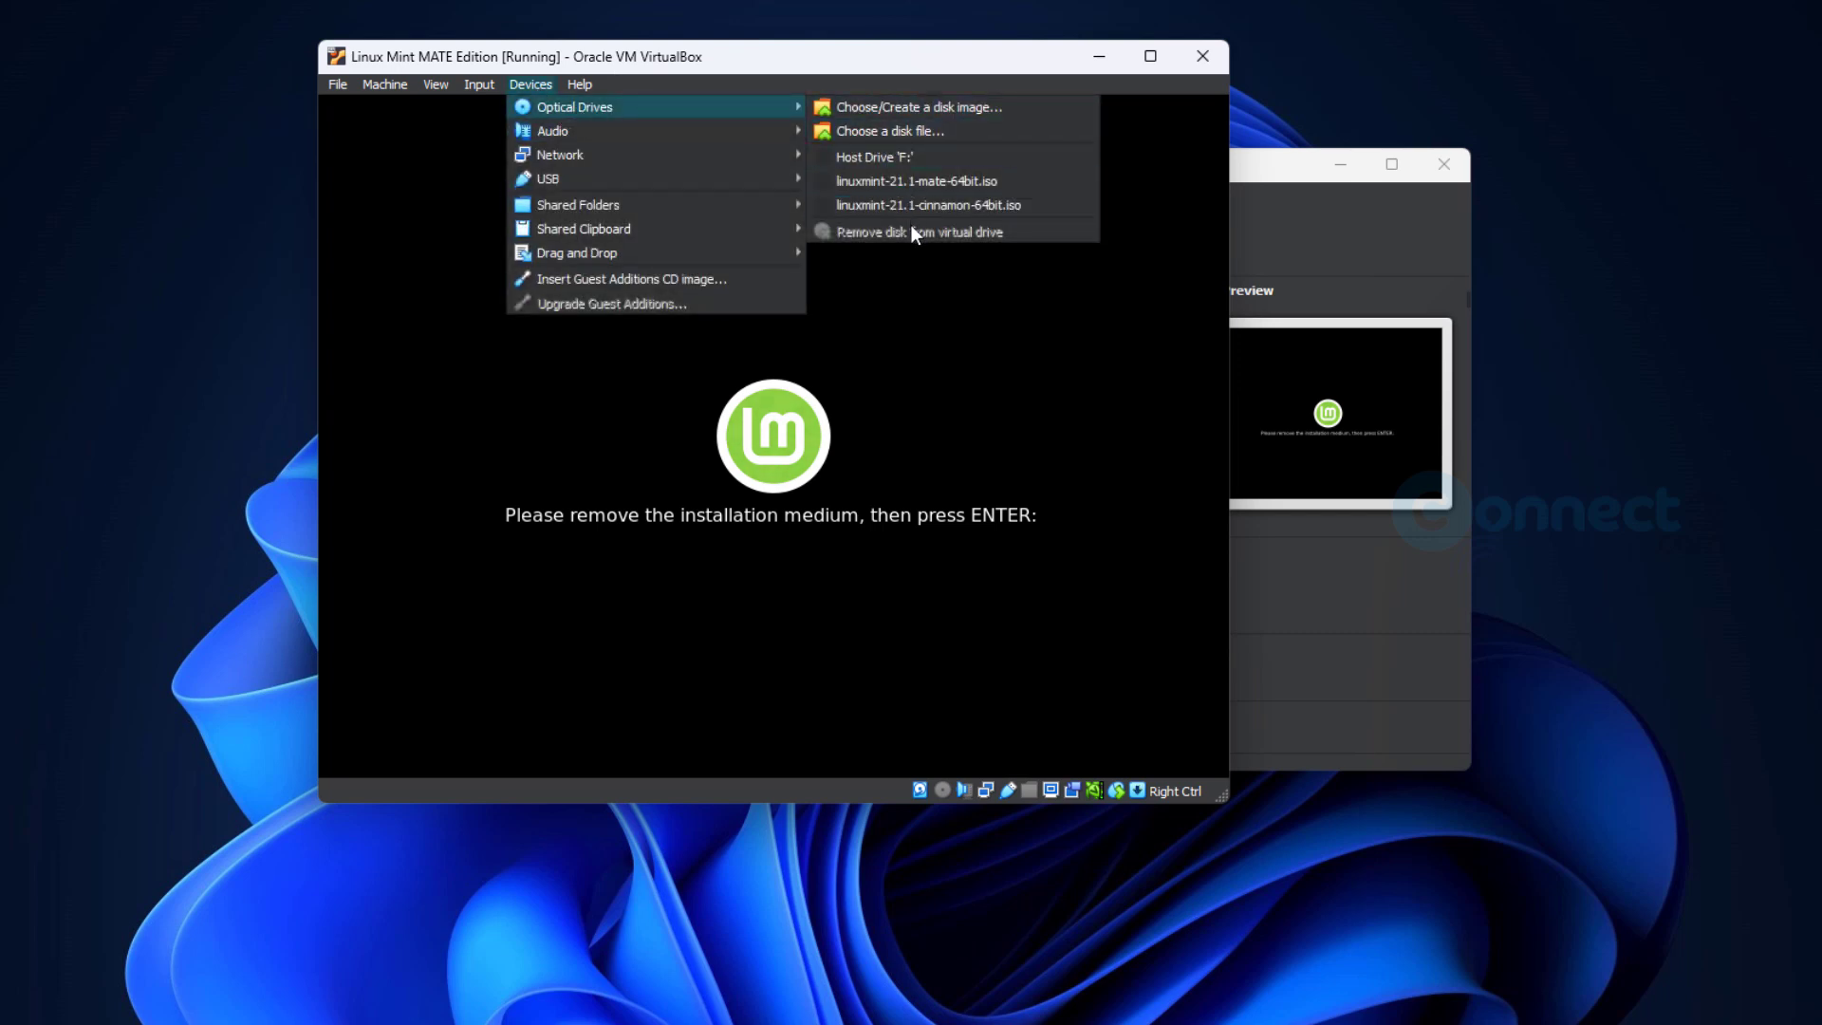
left_click(1077, 322)
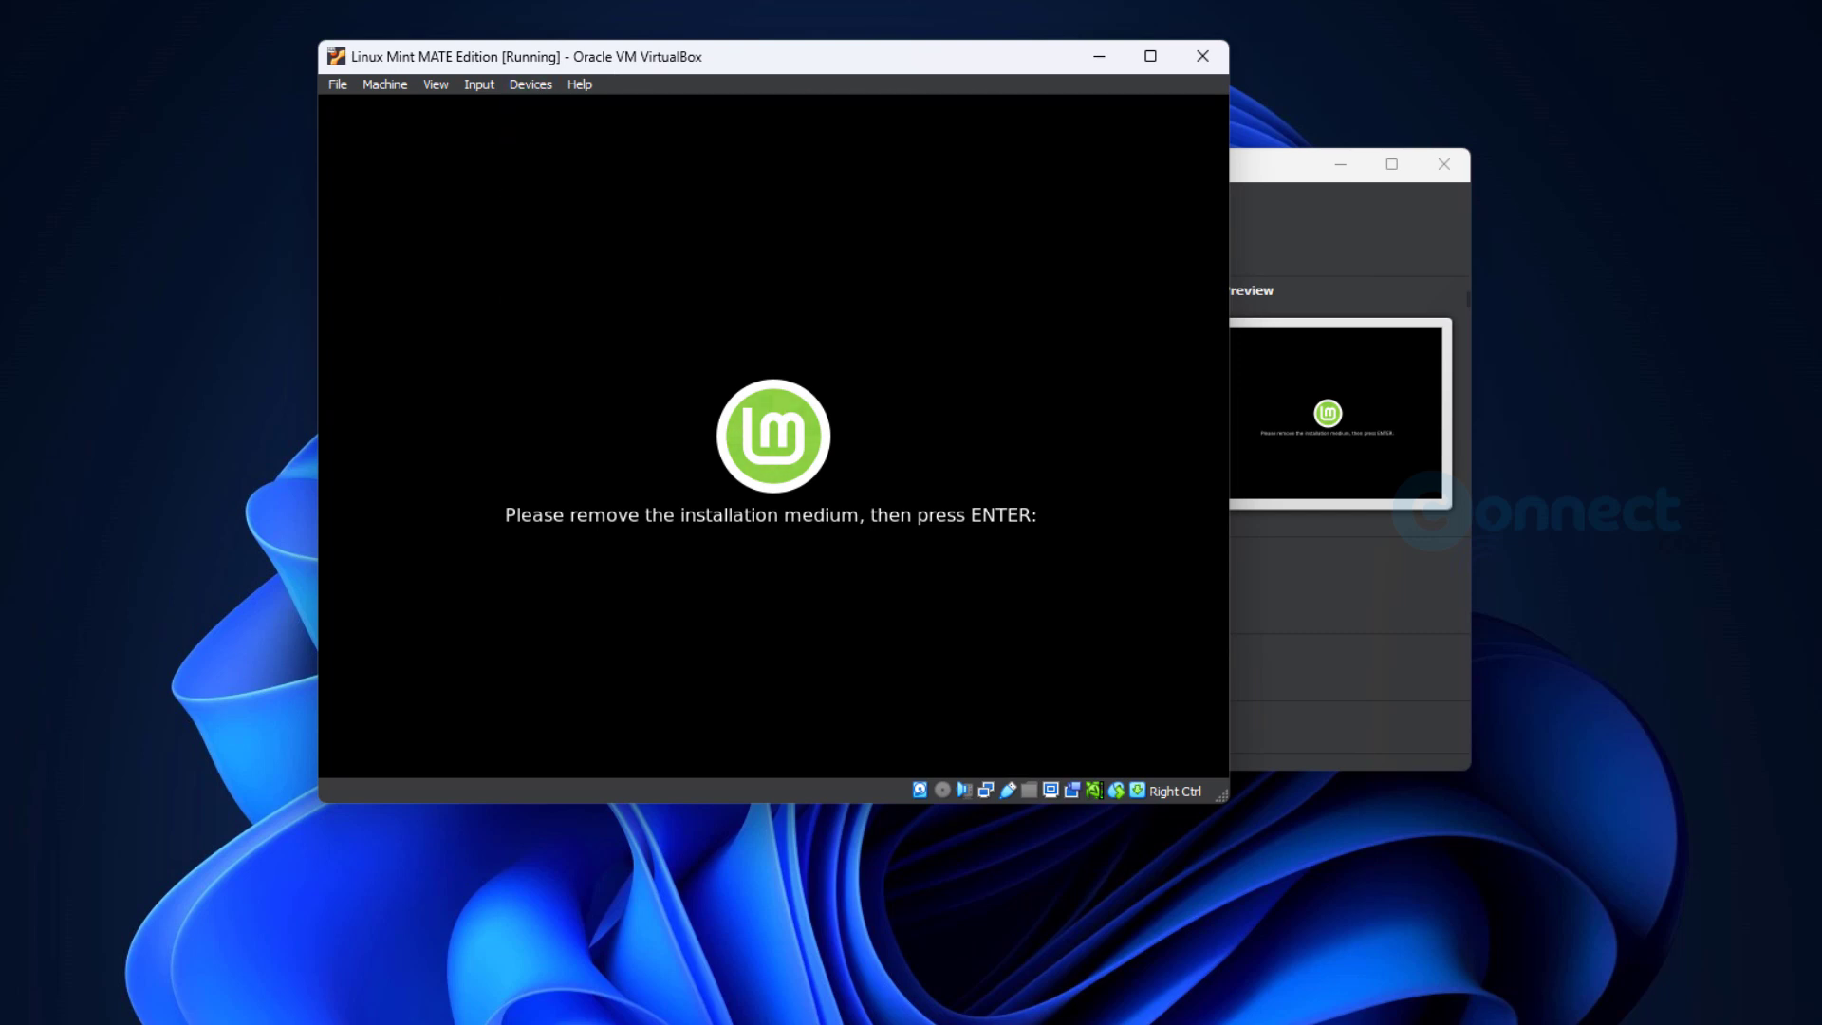
key("Return")
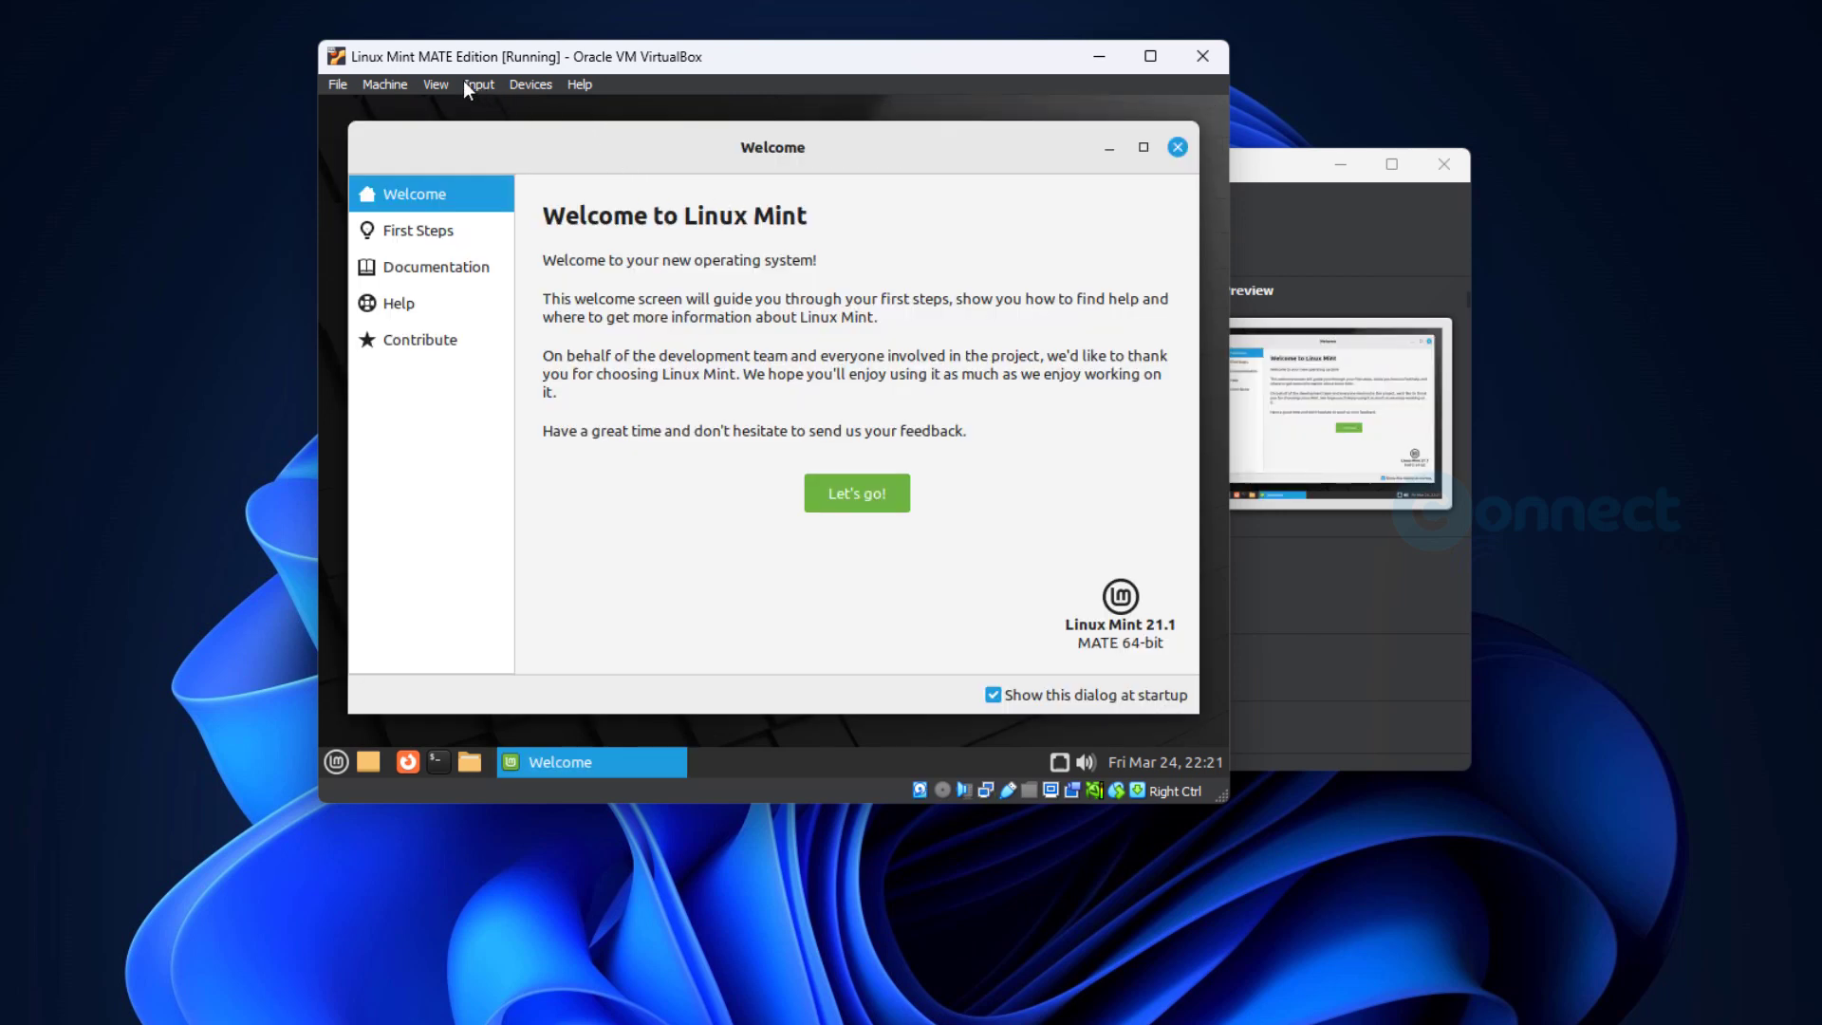
Switch the virtual machine's display to full-screen mode and confirm the switch.
left_click(430, 86)
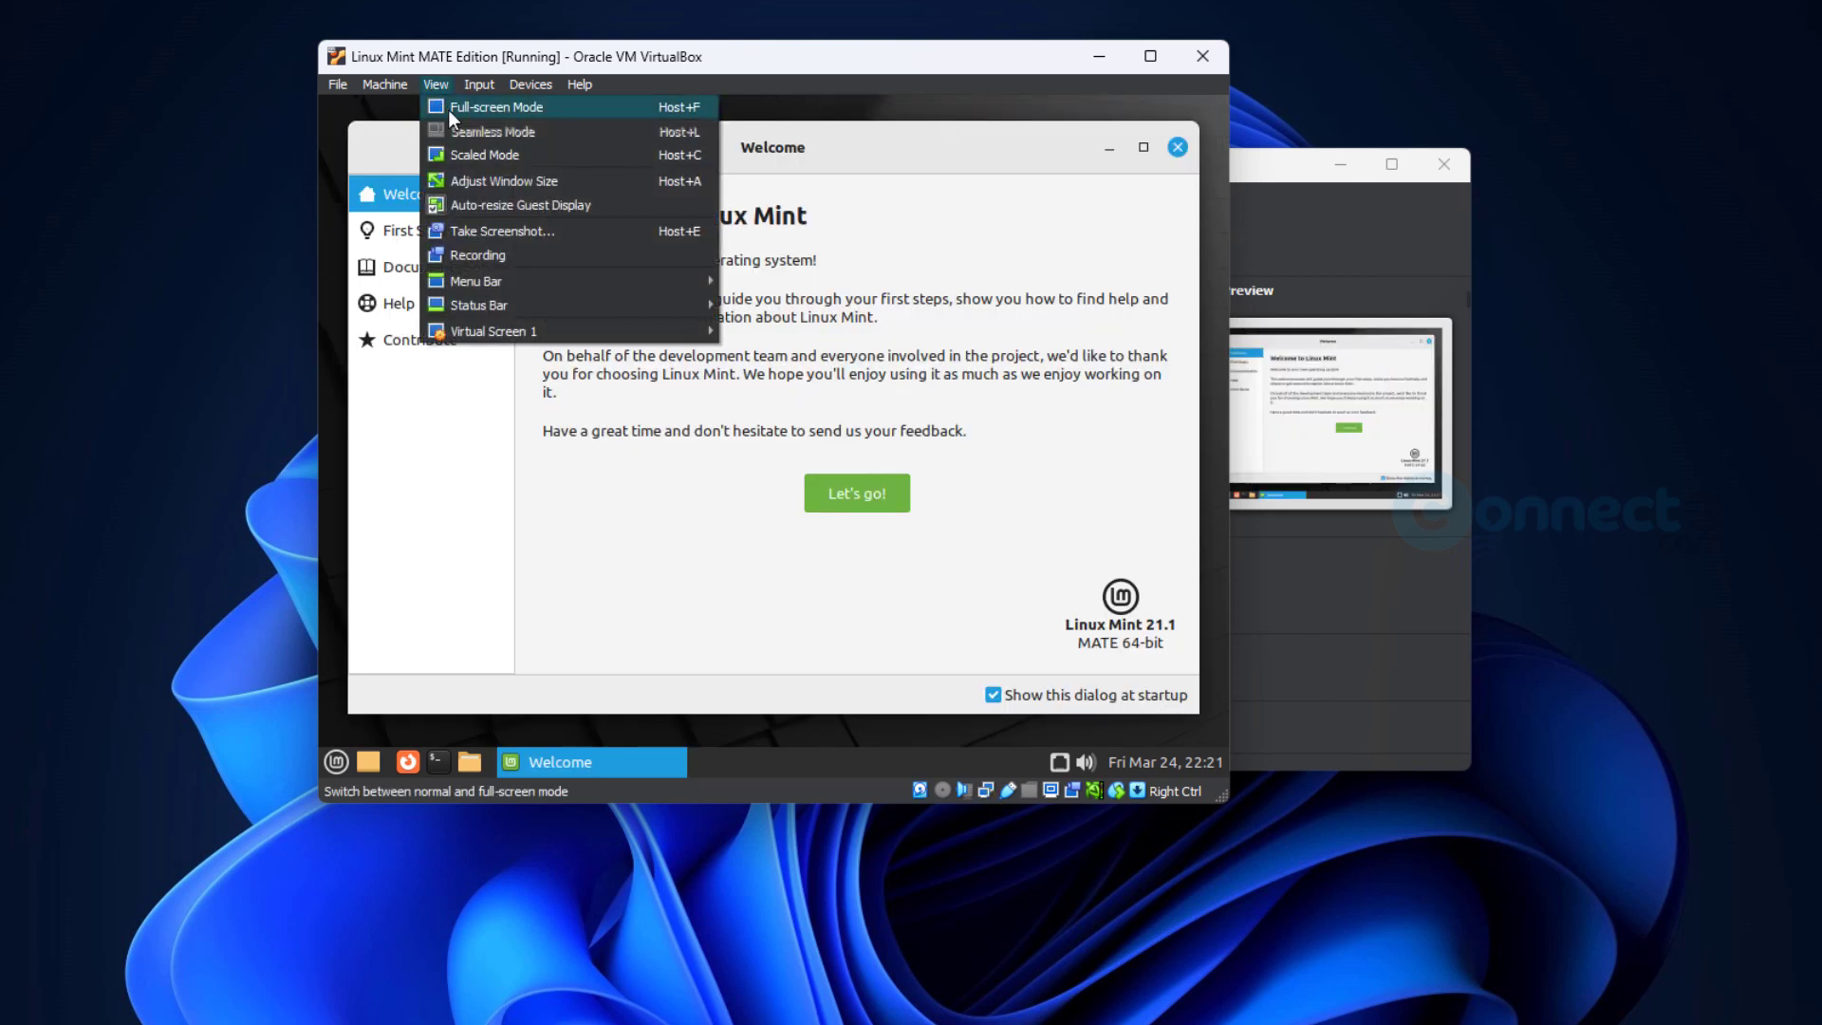
left_click(448, 108)
left_click(739, 525)
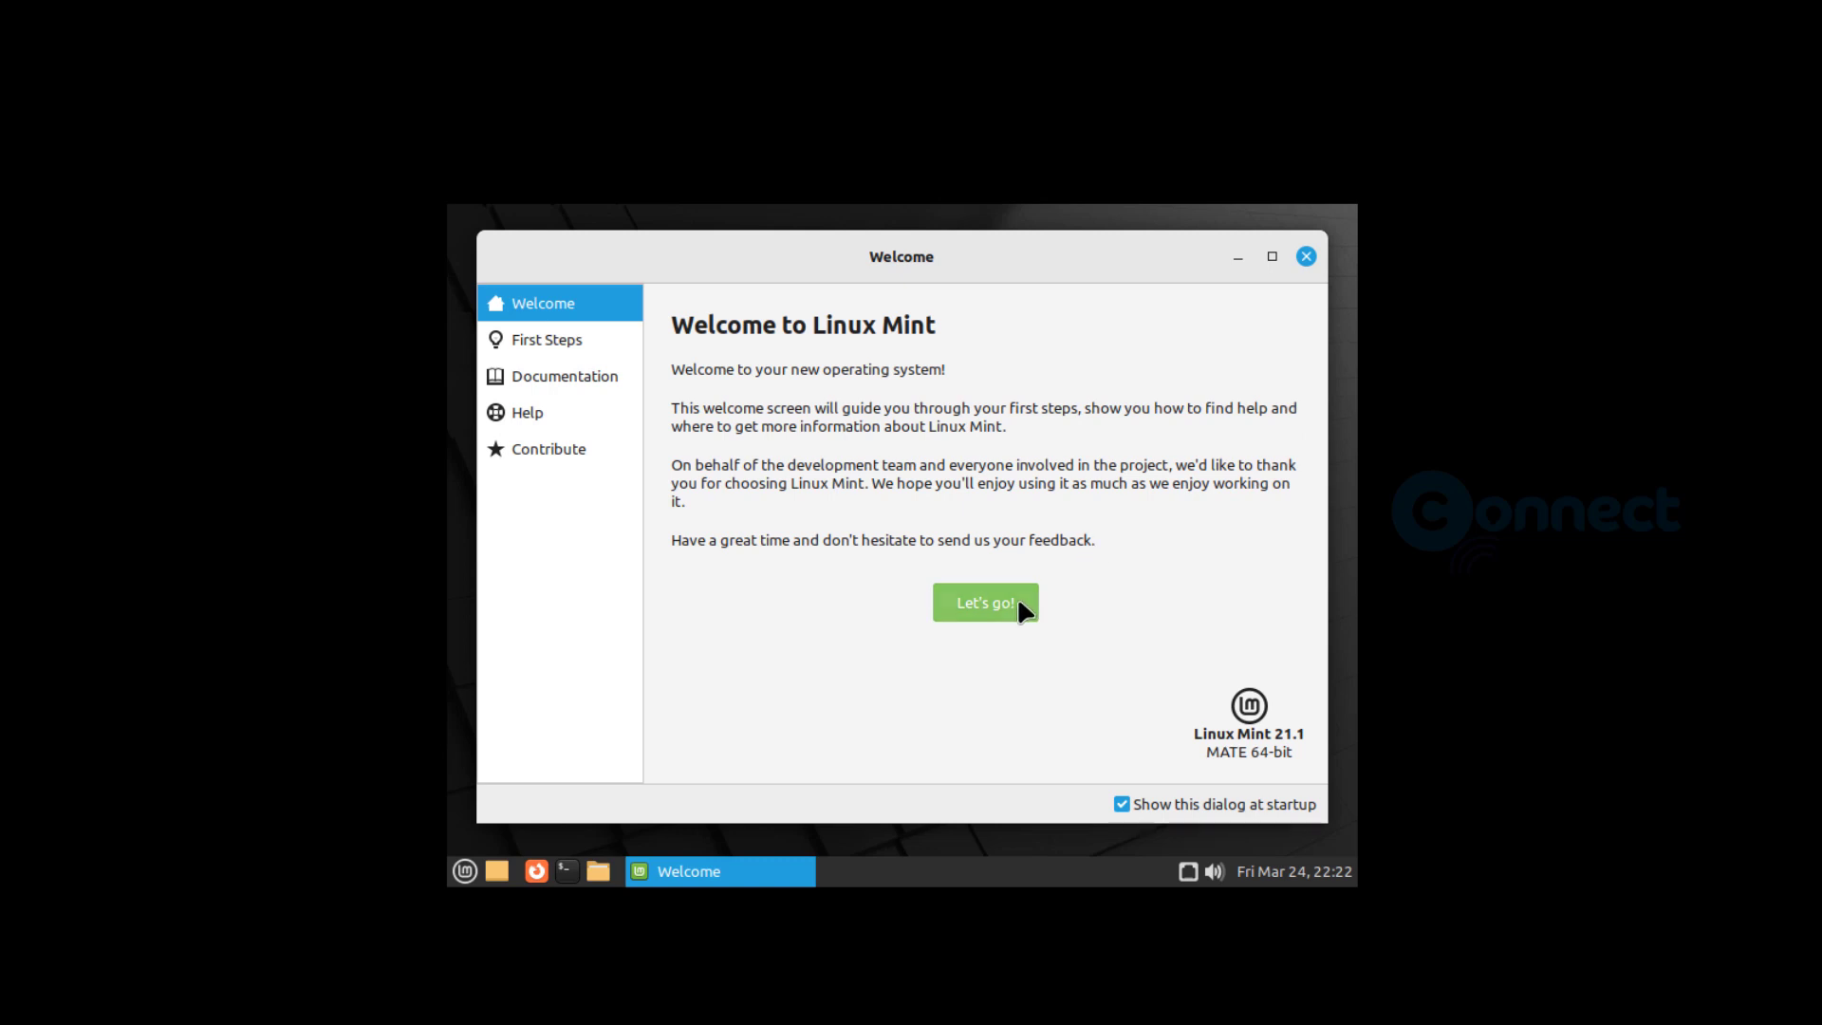
Look through the First Steps page of the Linux Mint welcome screen and close it.
left_click(991, 606)
scroll(1258, 489, "down", 10)
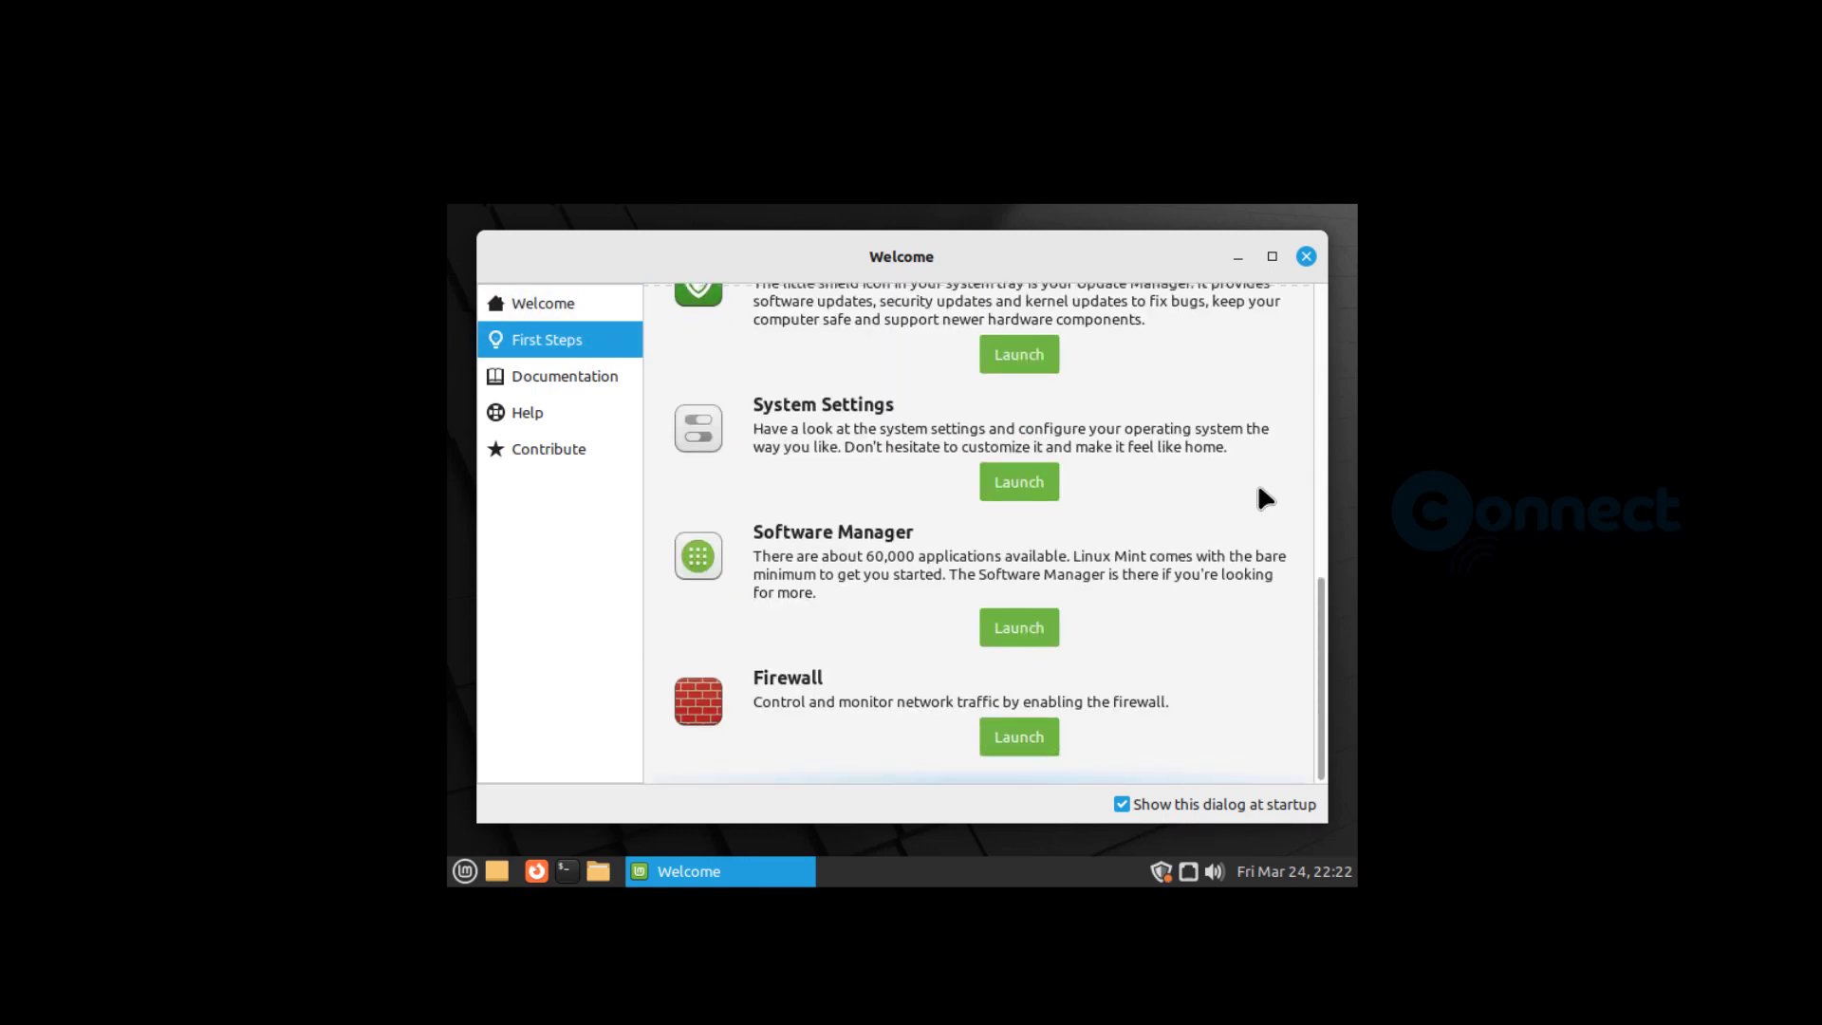
scroll(1260, 488, "up", 3)
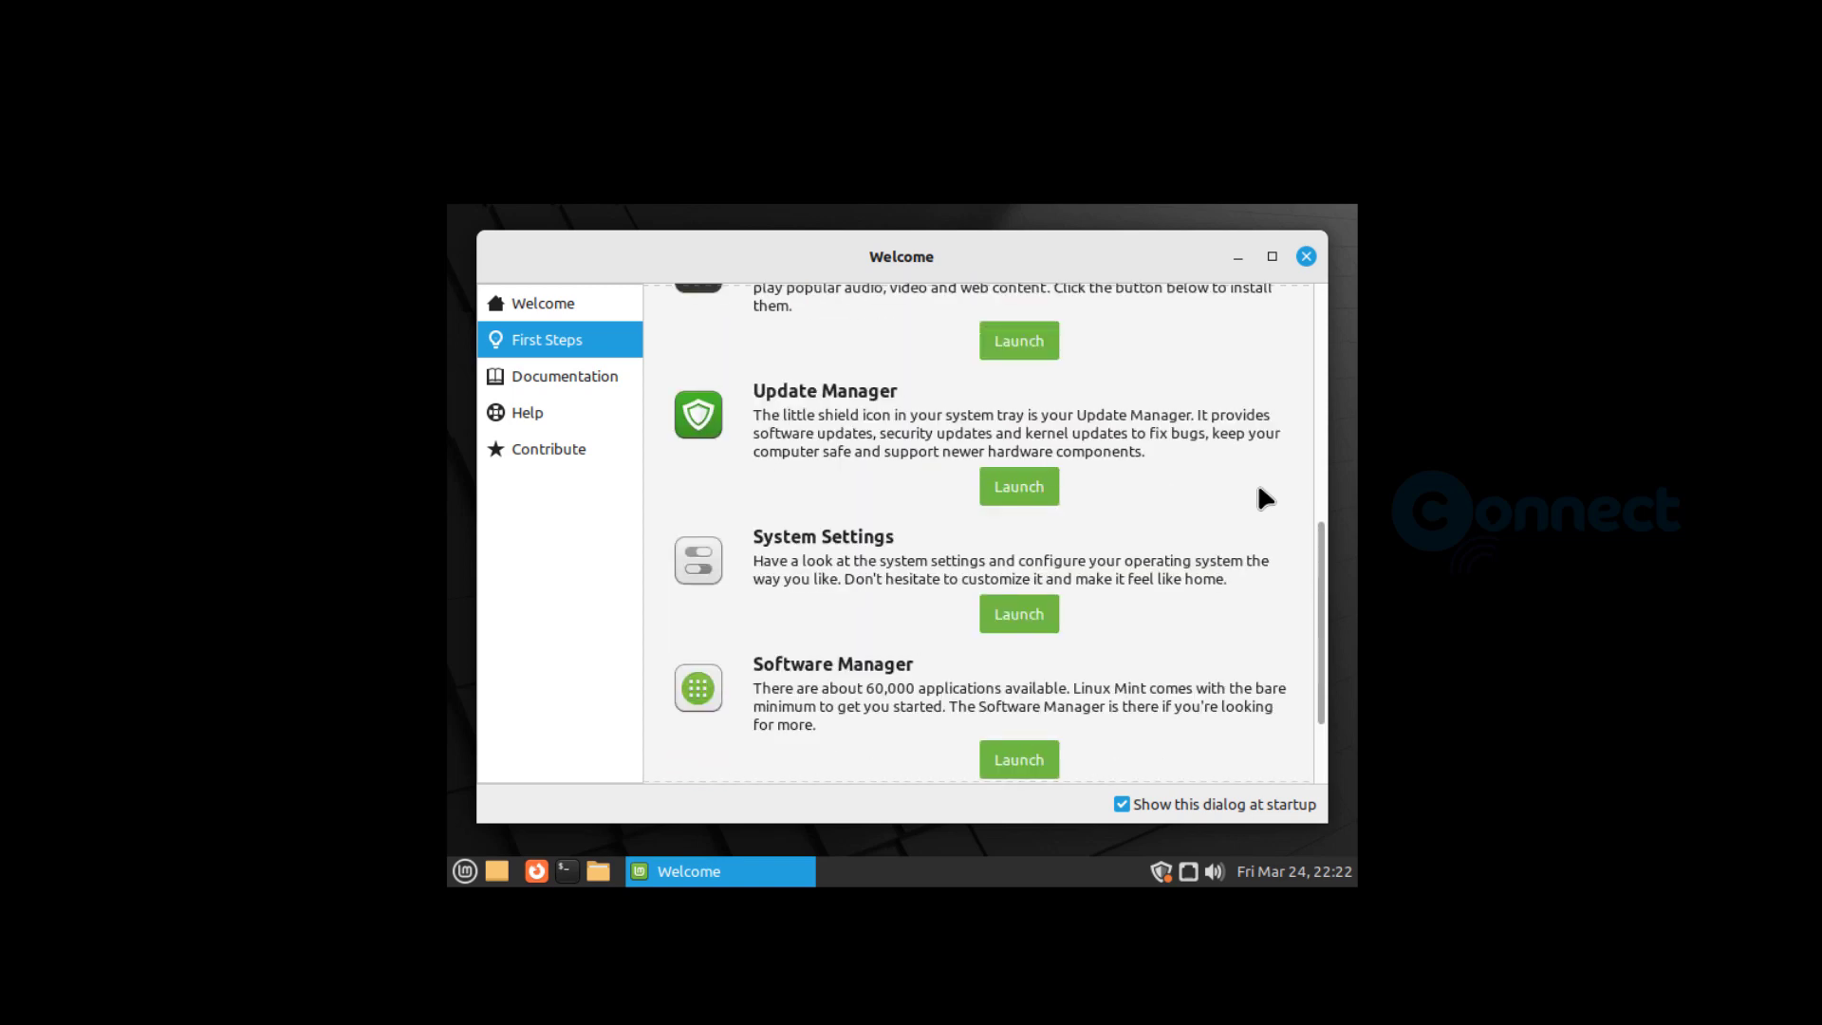
scroll(1259, 488, "up", 9)
scroll(1256, 482, "up", 5)
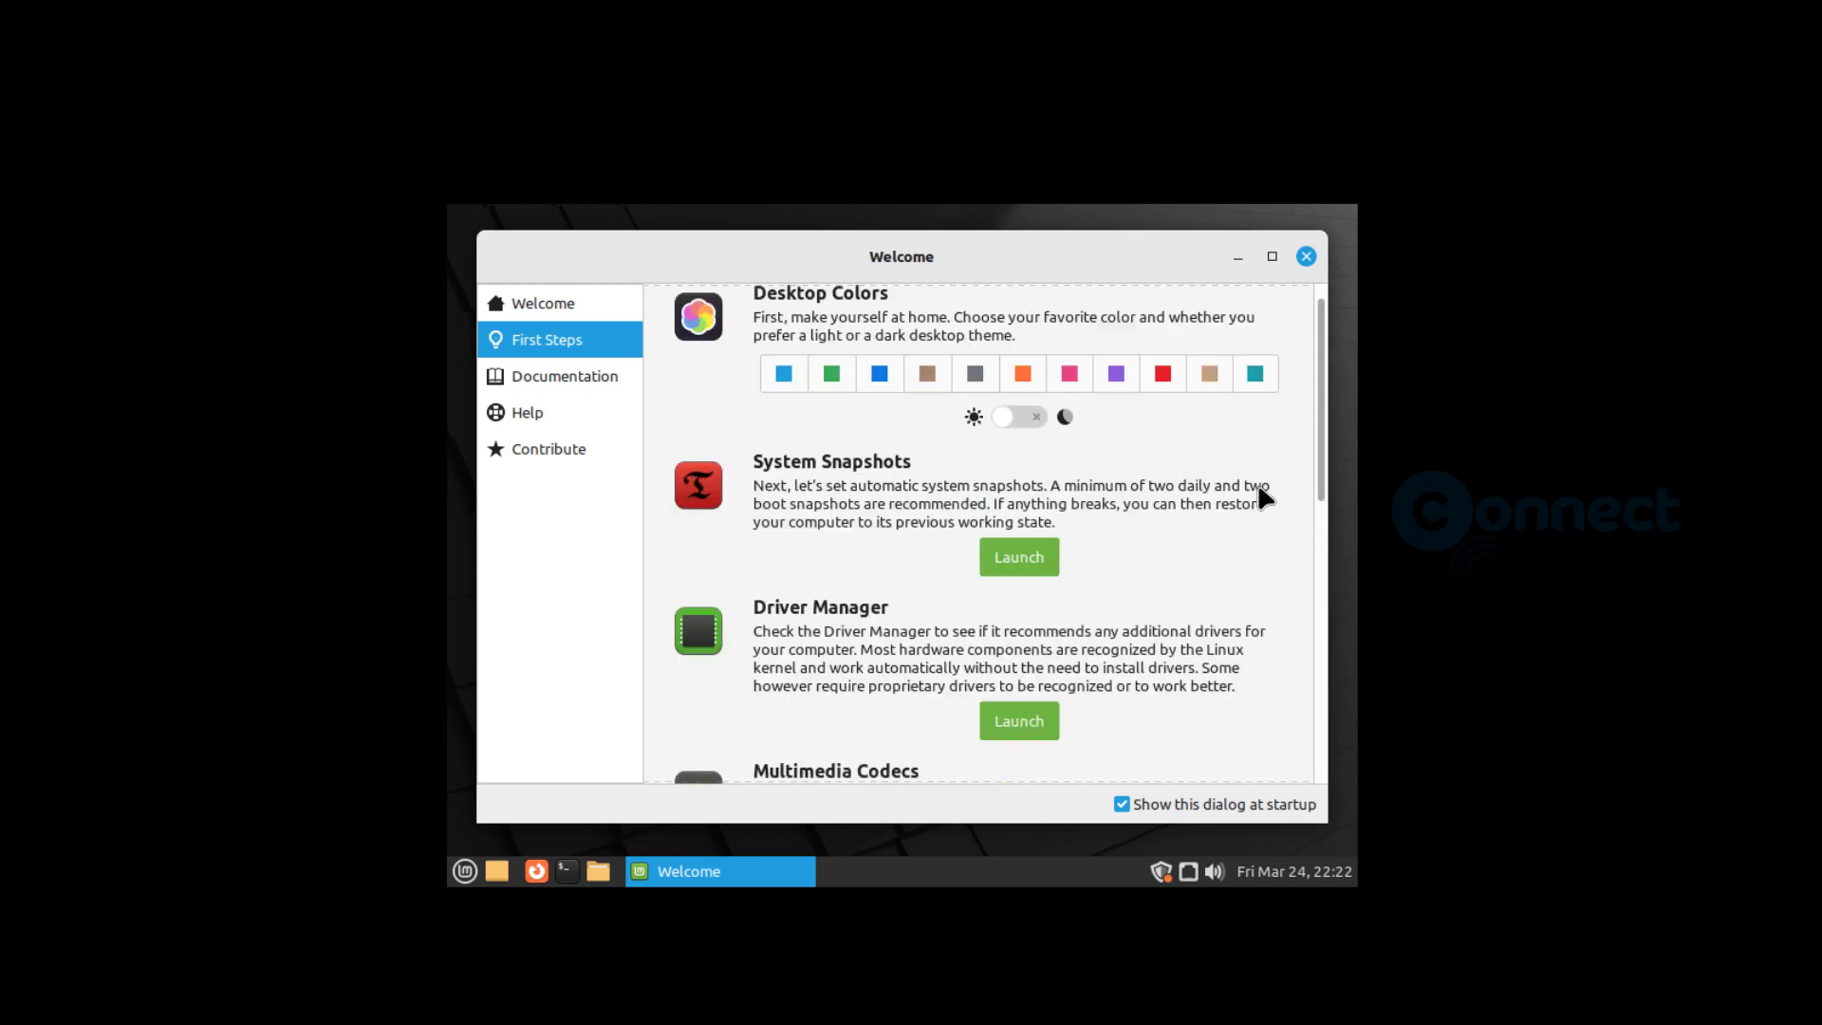
left_click(1307, 256)
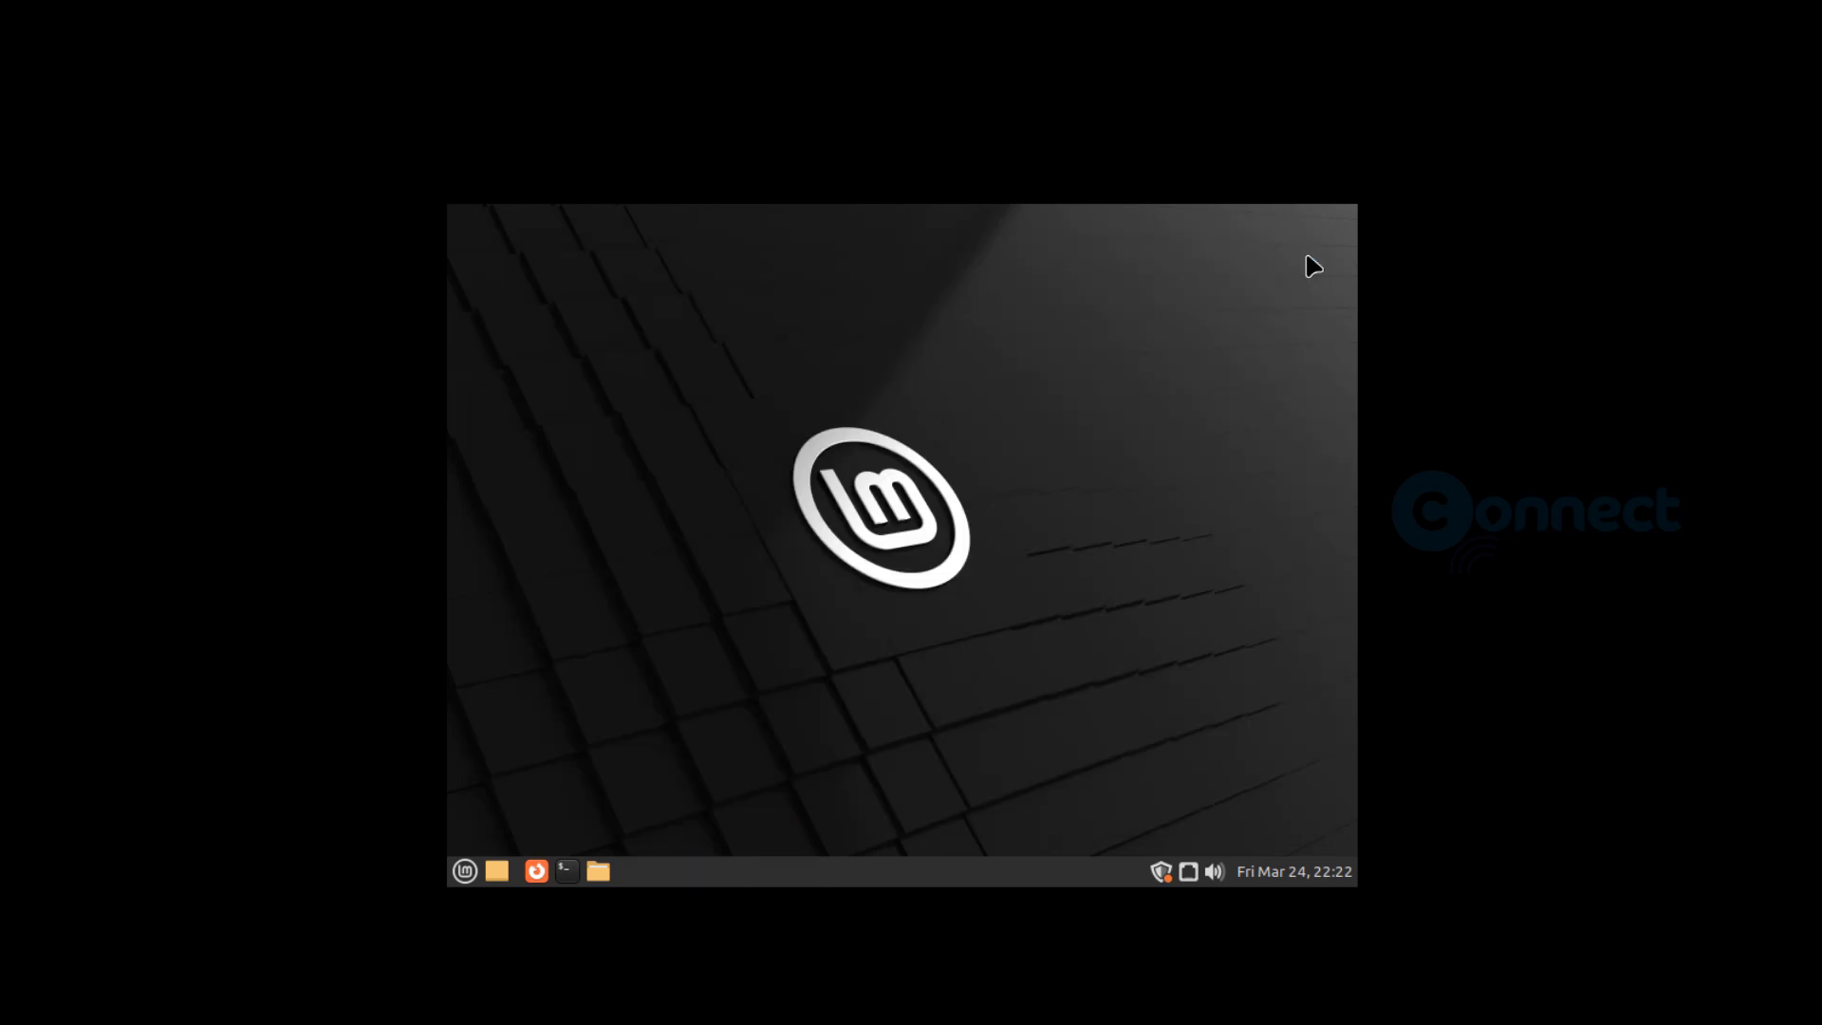
Set the monitor resolution to 1920 x 1080 in the display settings and apply it.
left_click(467, 870)
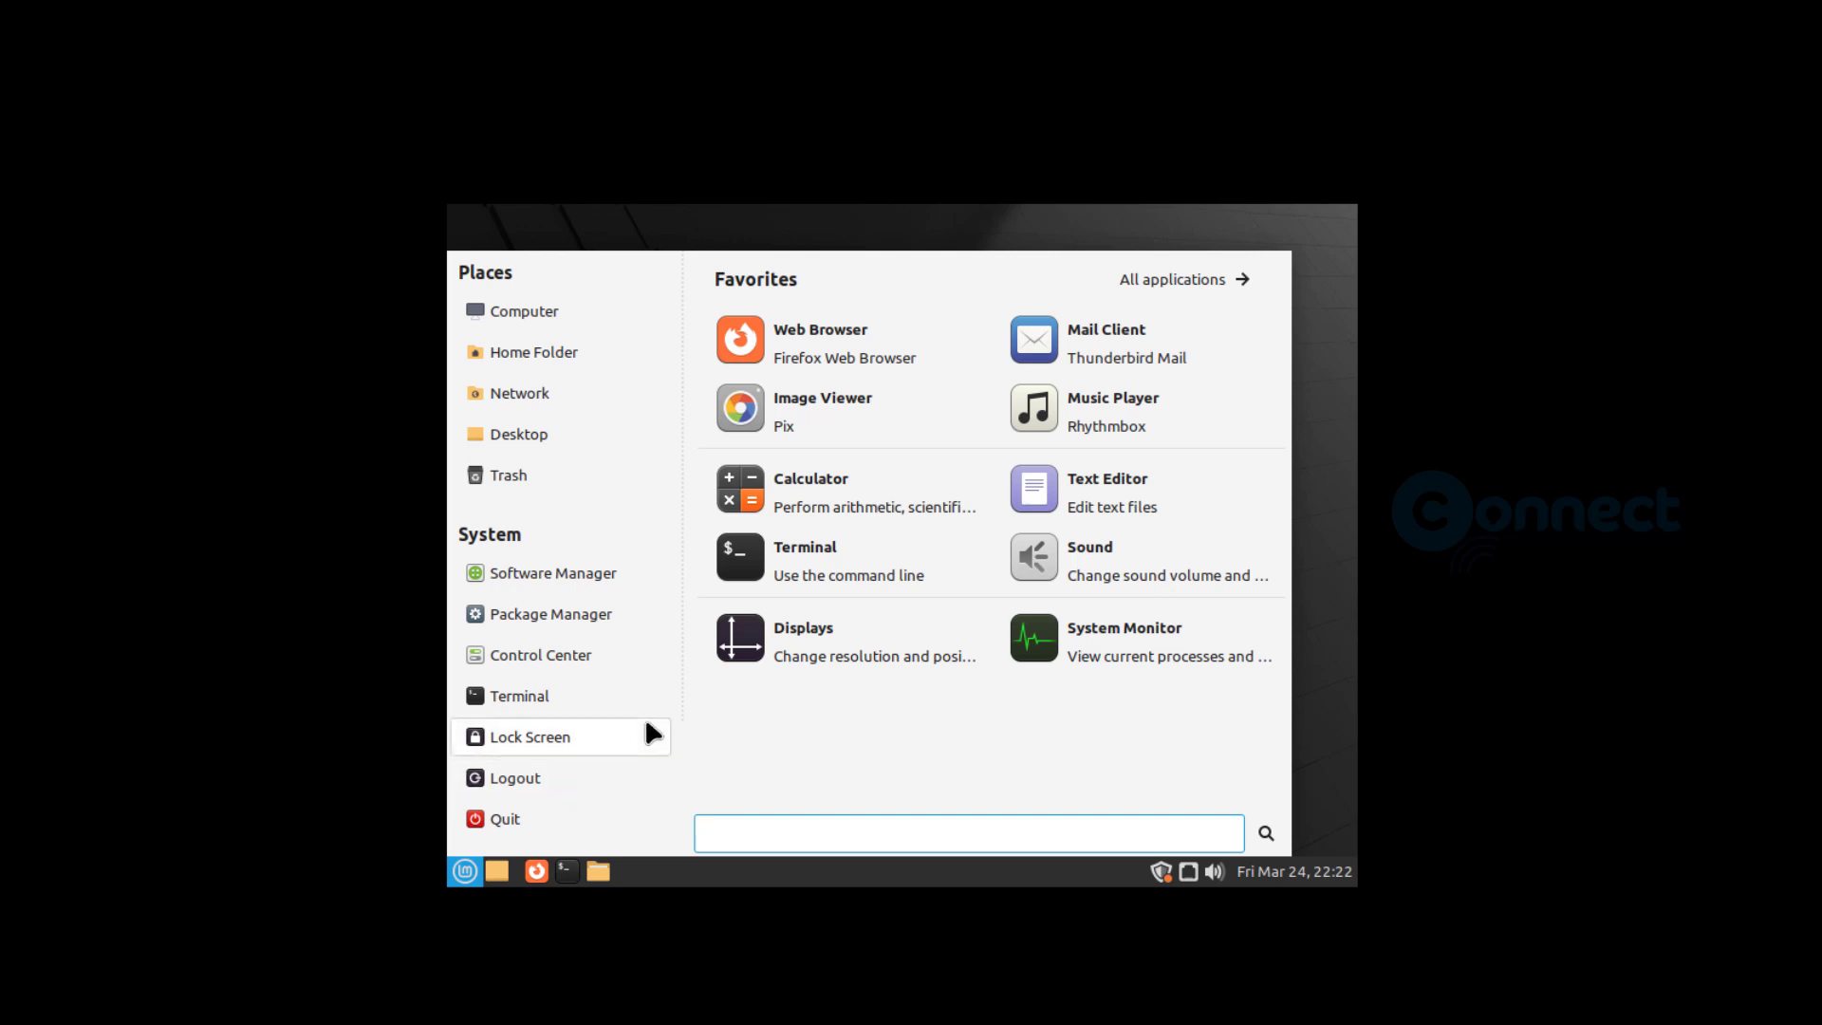
left_click(814, 647)
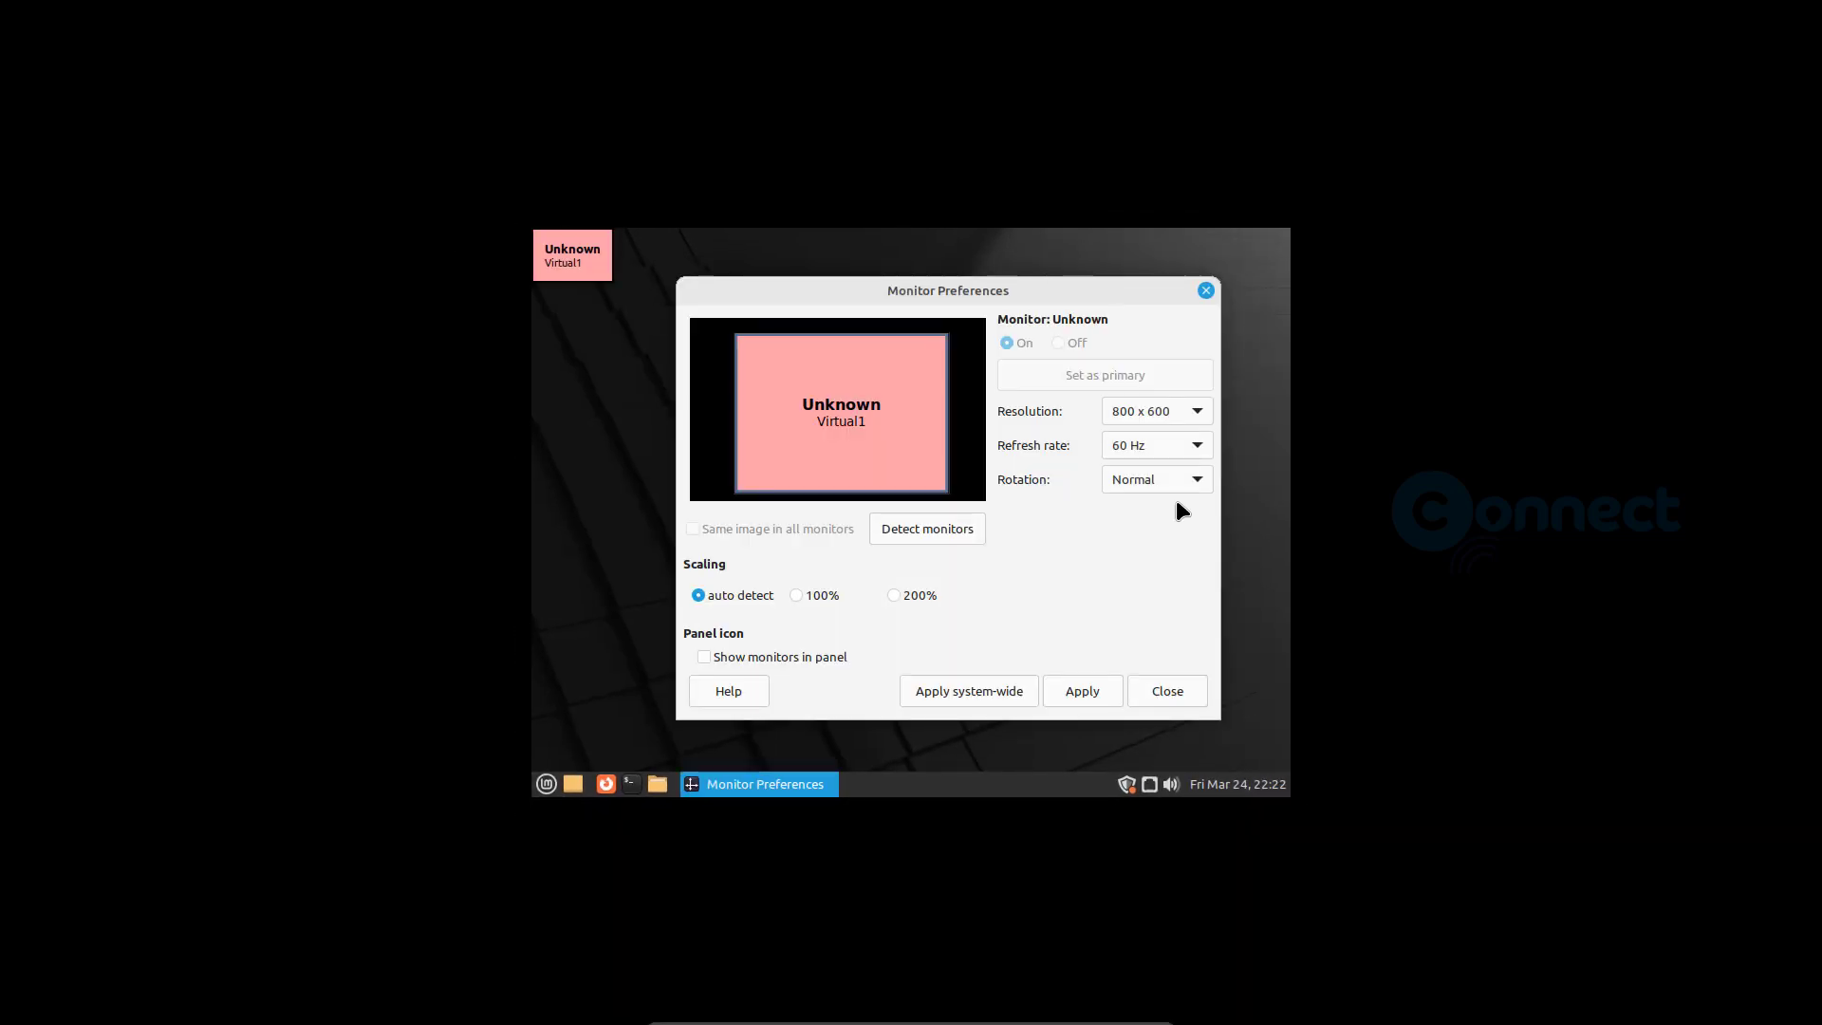
left_click(1199, 410)
scroll(1177, 369, "up", 5)
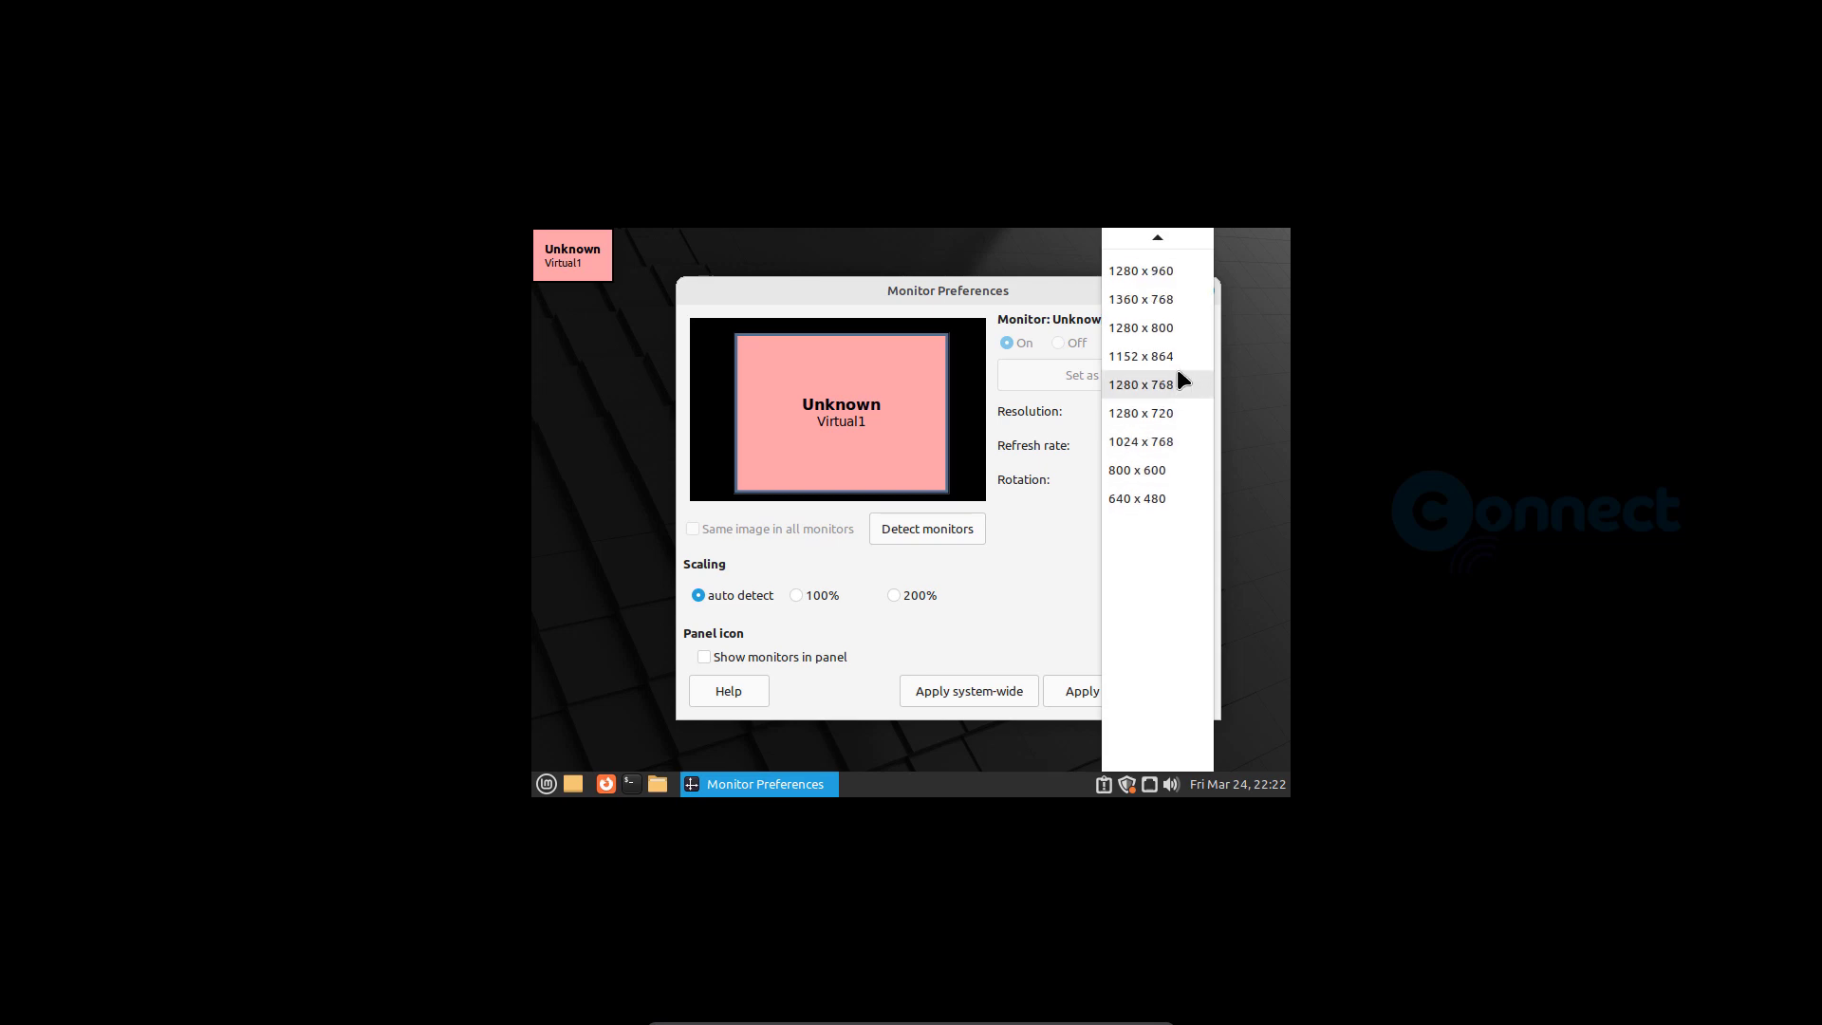
scroll(1177, 368, "up", 5)
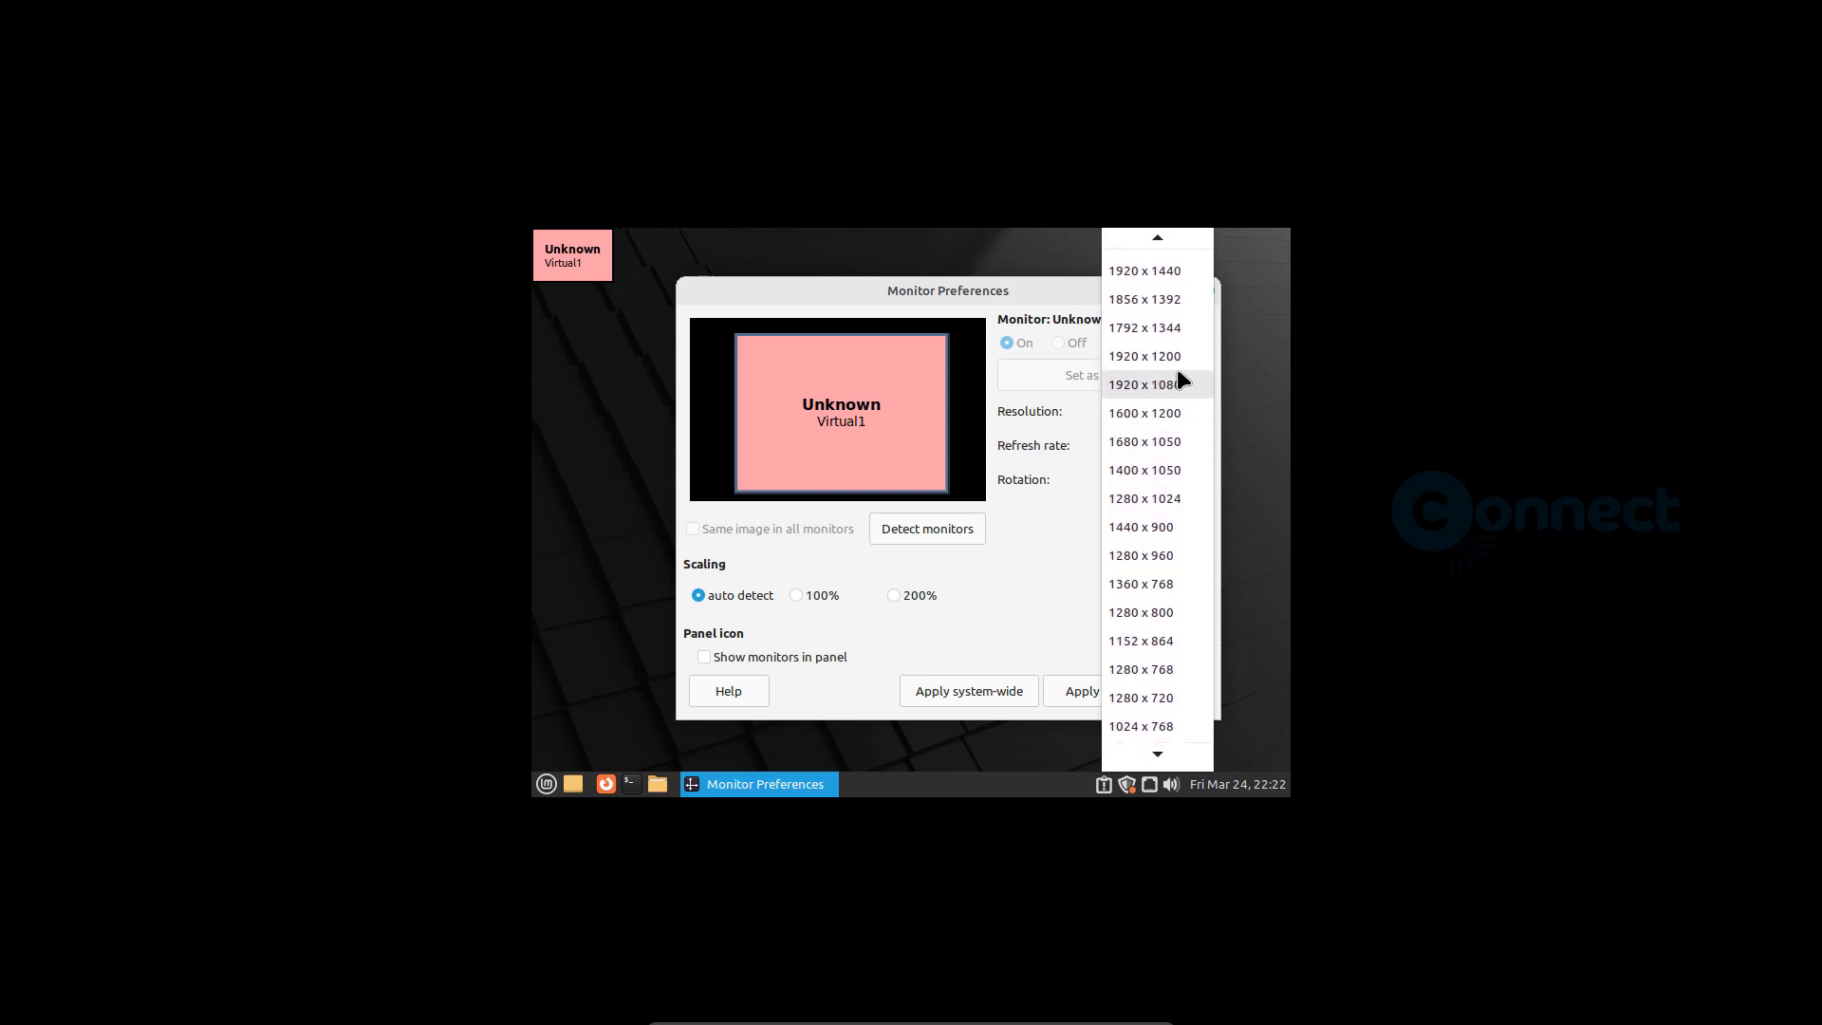
scroll(1177, 368, "up", 2)
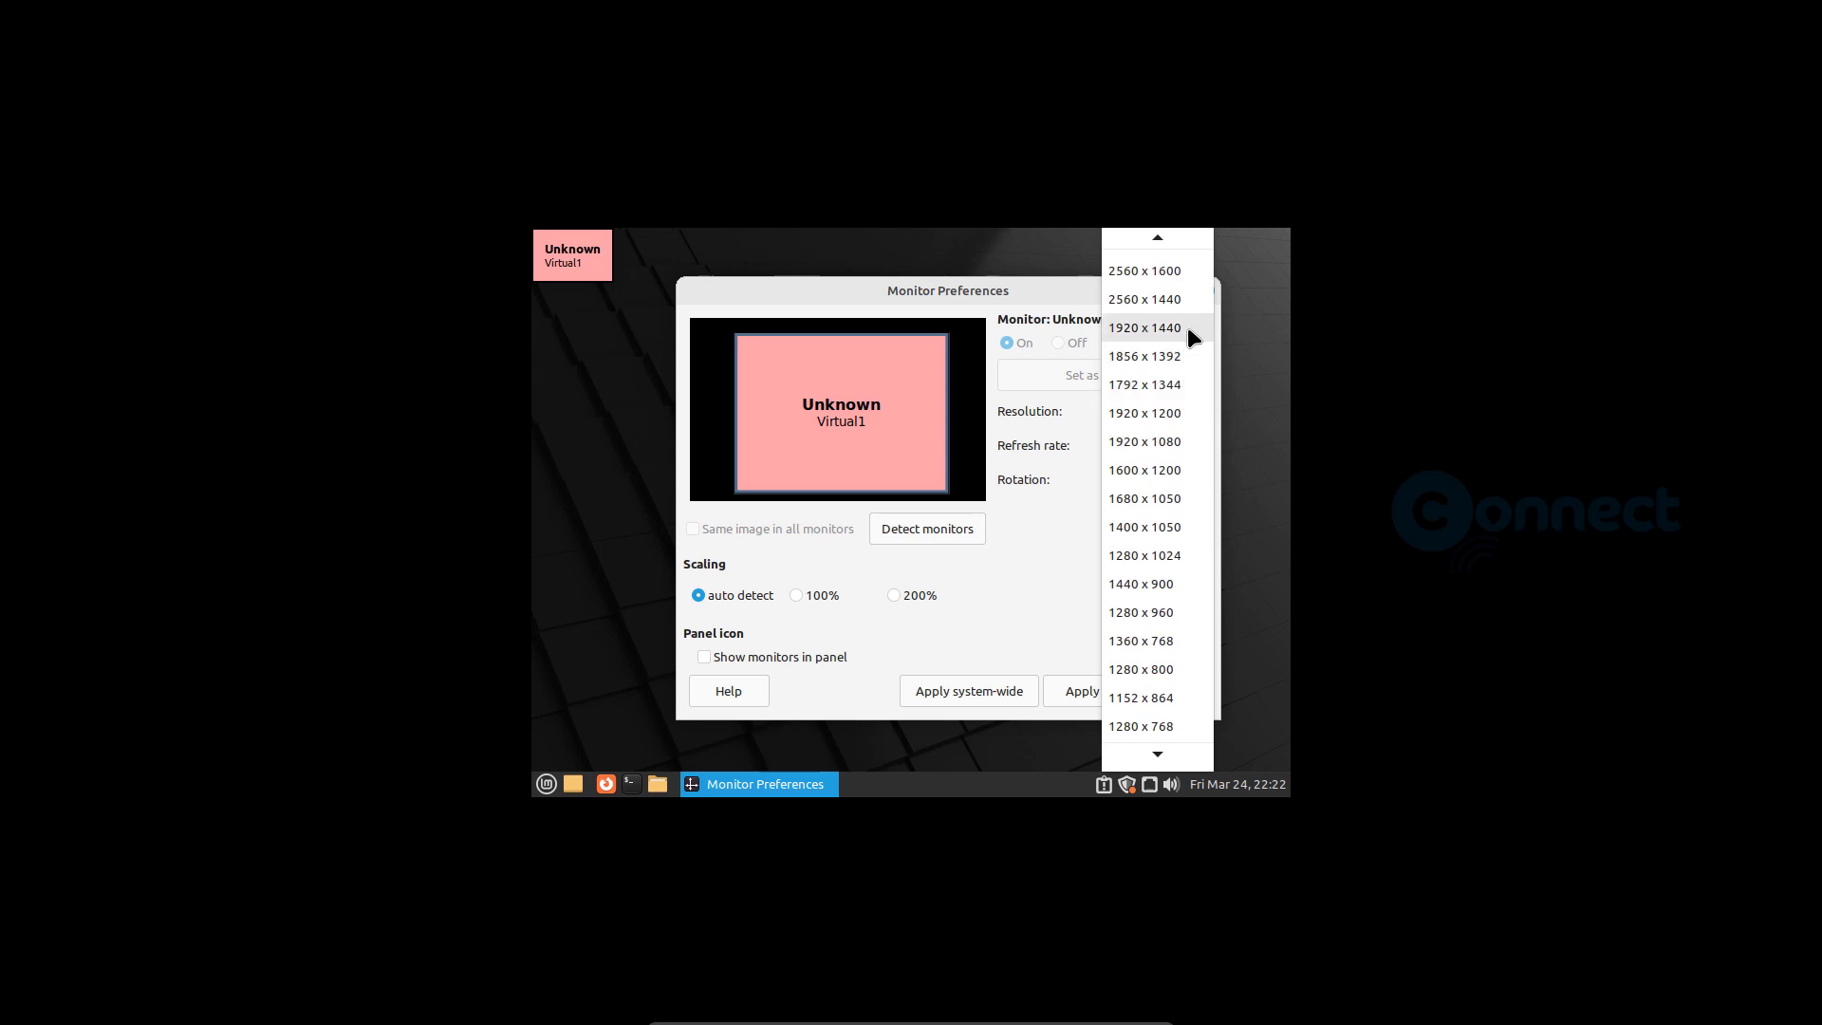
left_click(1188, 450)
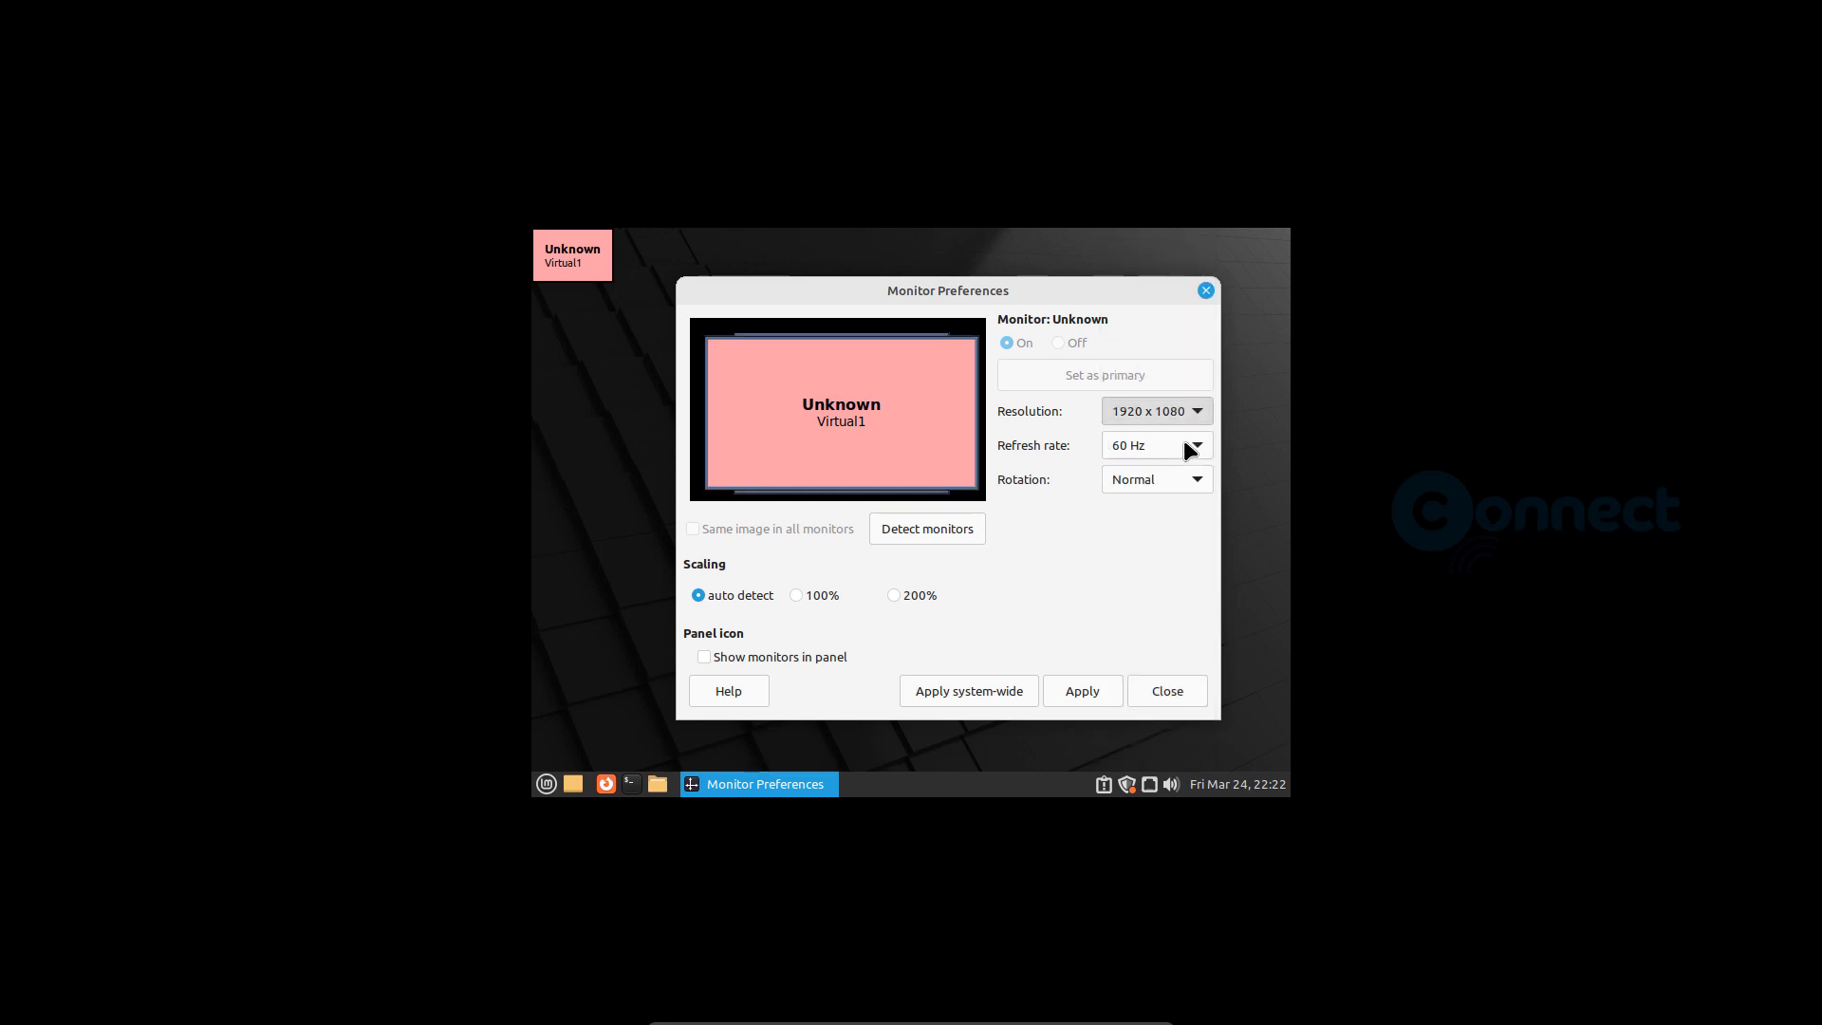
left_click(1108, 691)
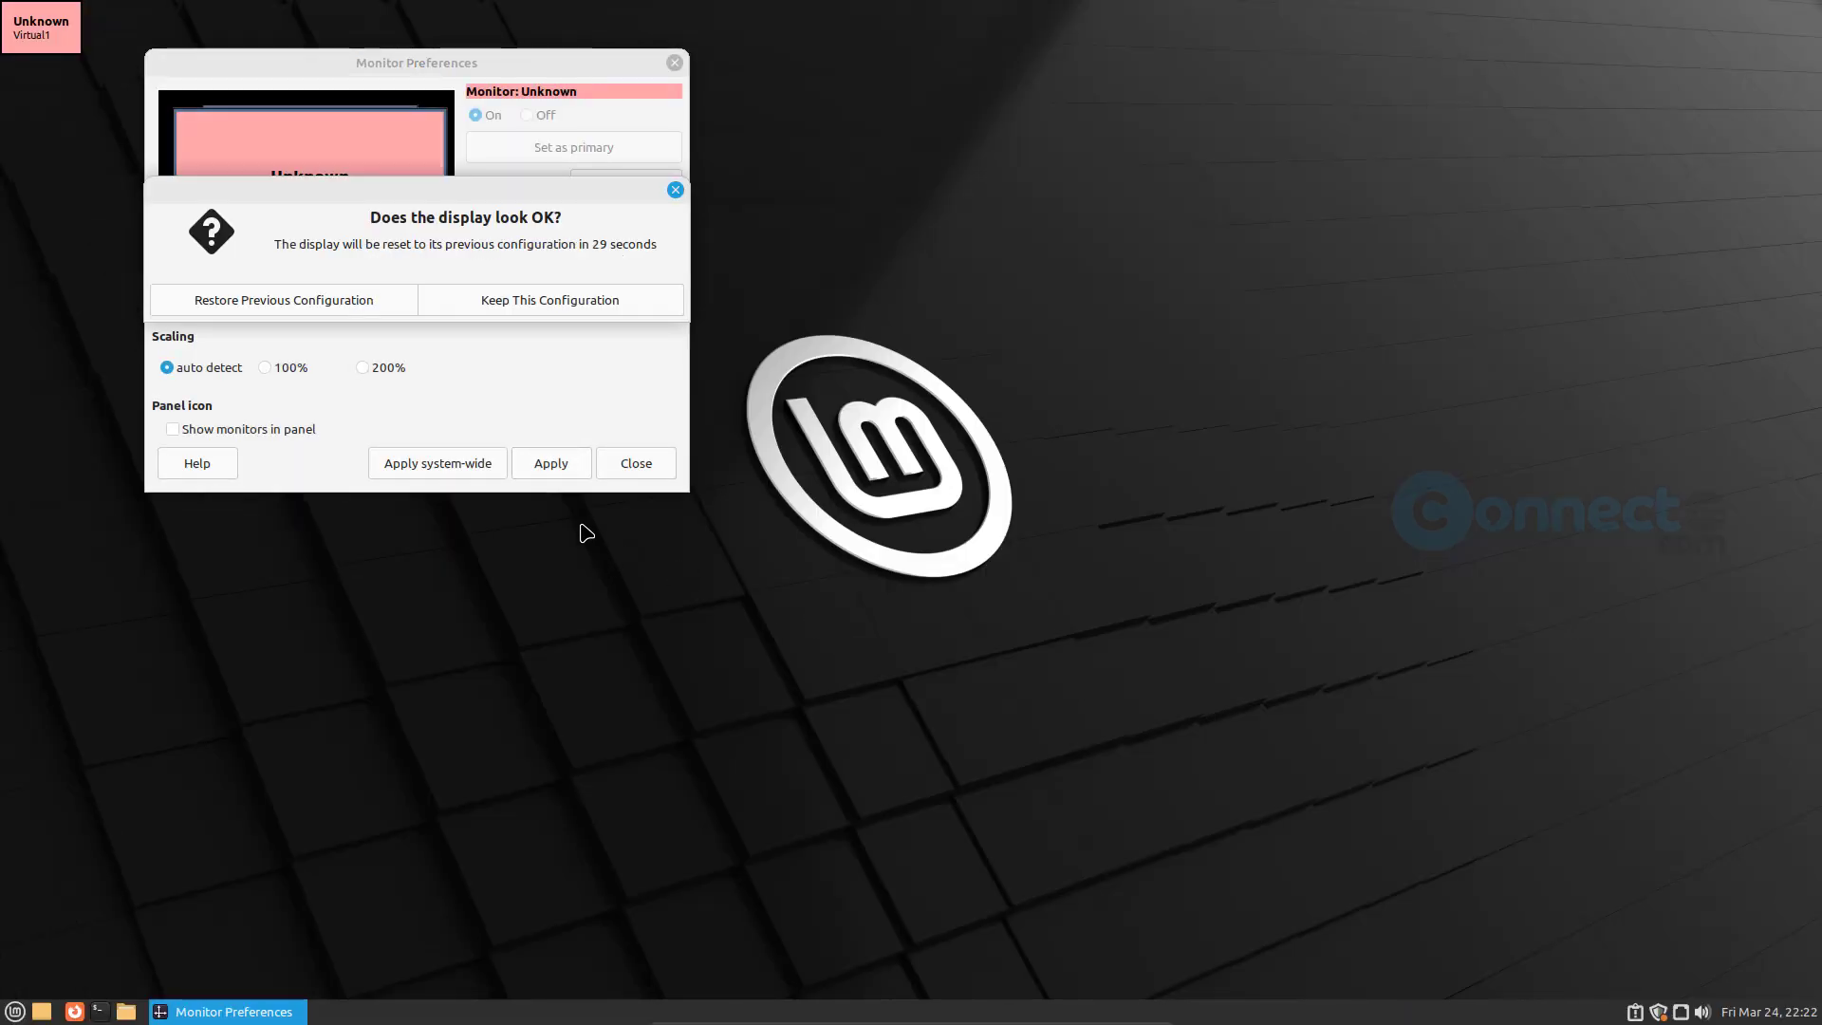
Apply the monitor settings system-wide, authenticating with the account password, keep the configuration and close the monitor preferences.
left_click(450, 467)
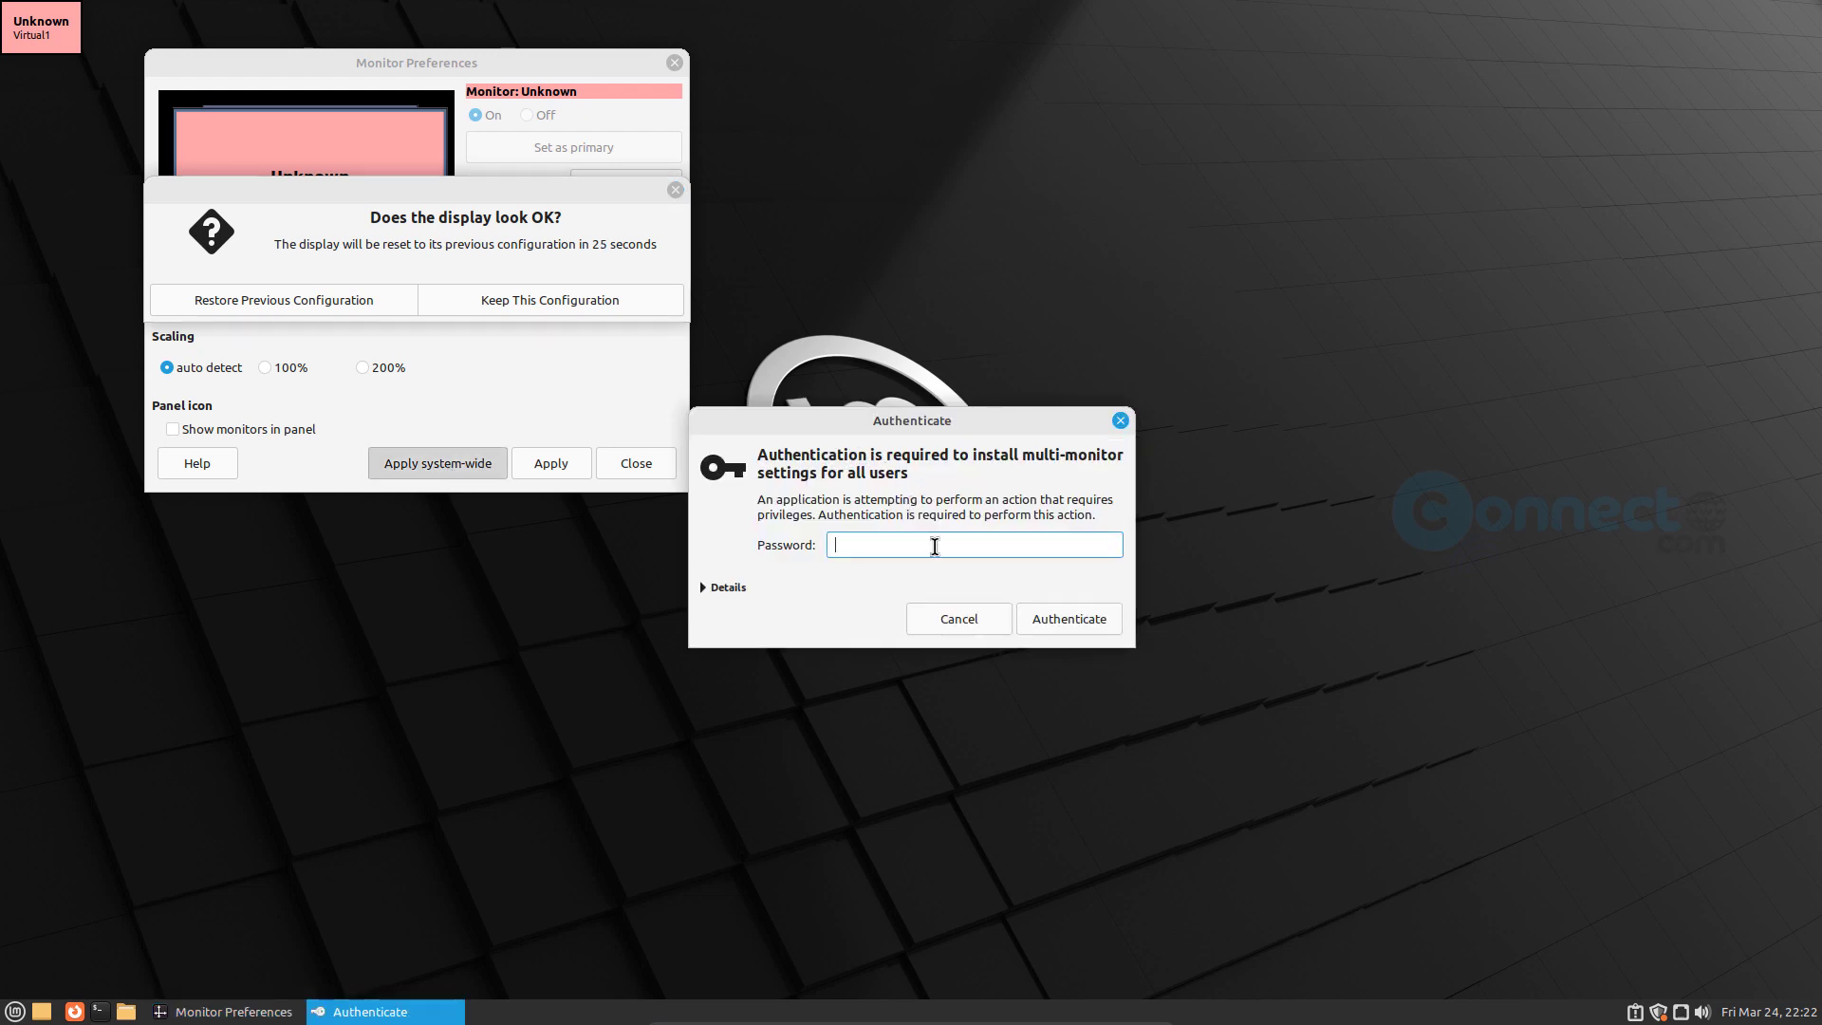
type("*******")
key("Return")
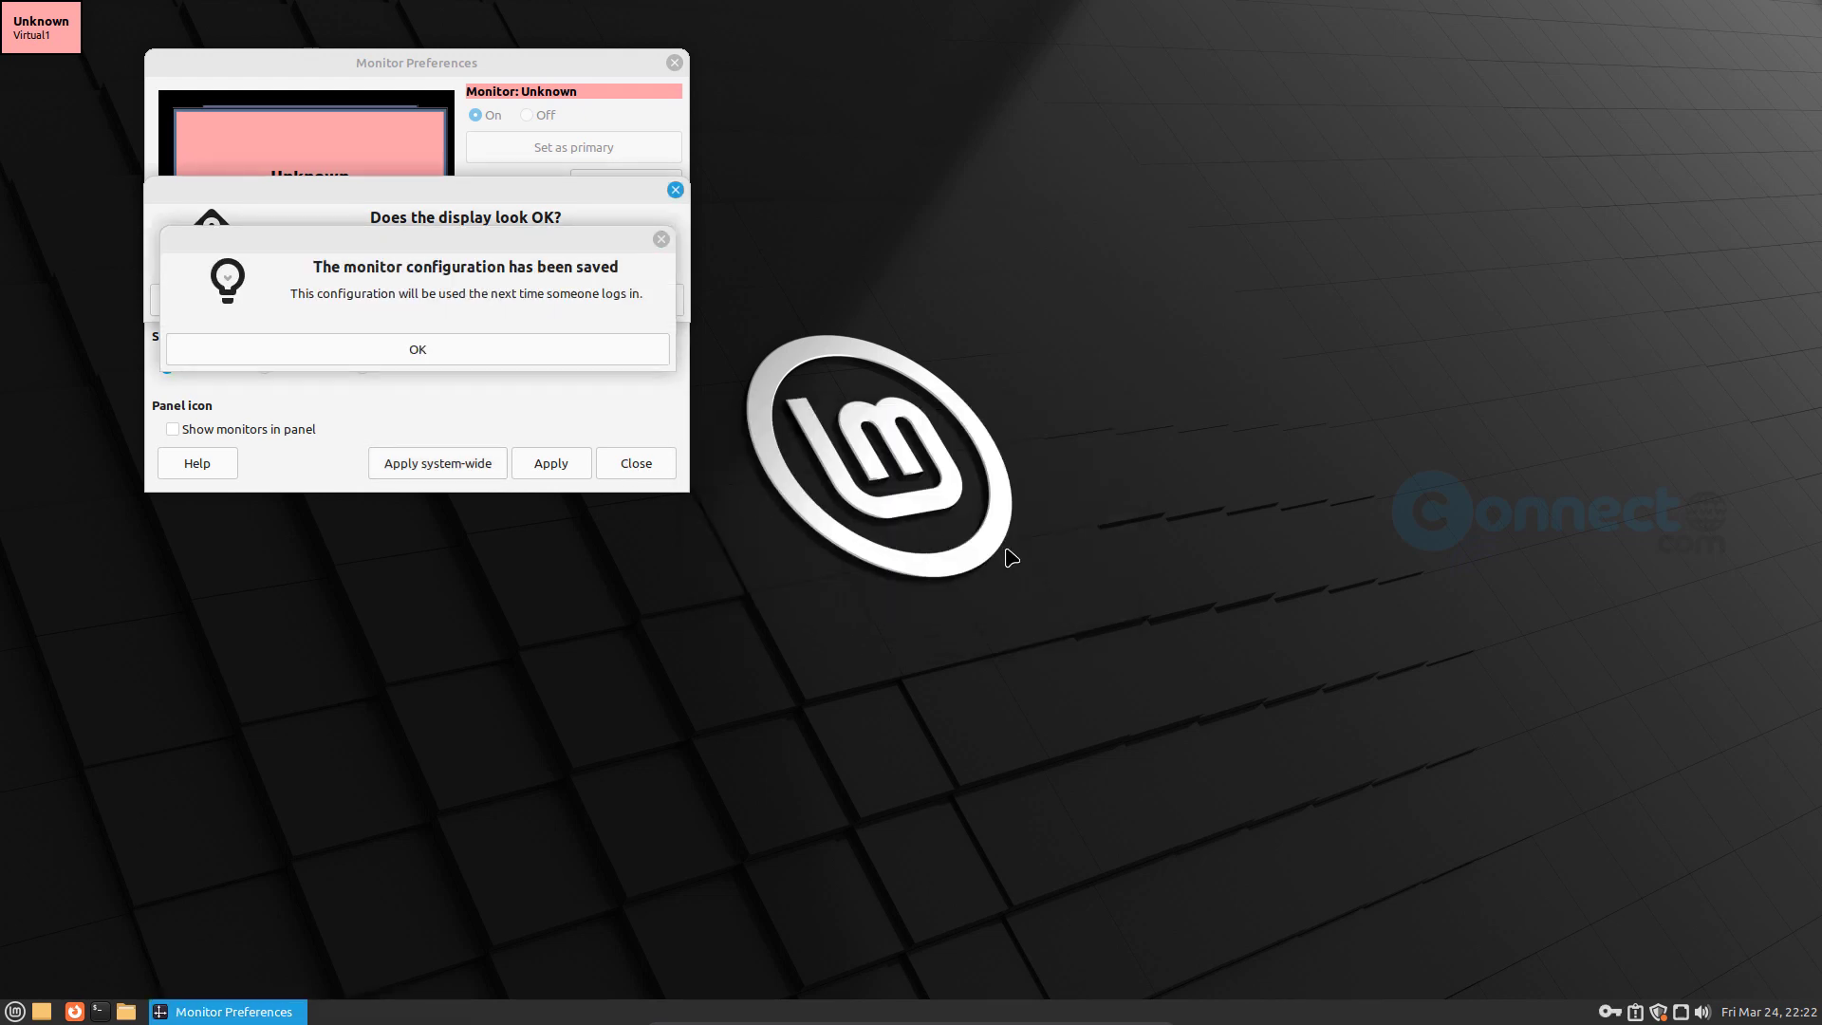
left_click(503, 359)
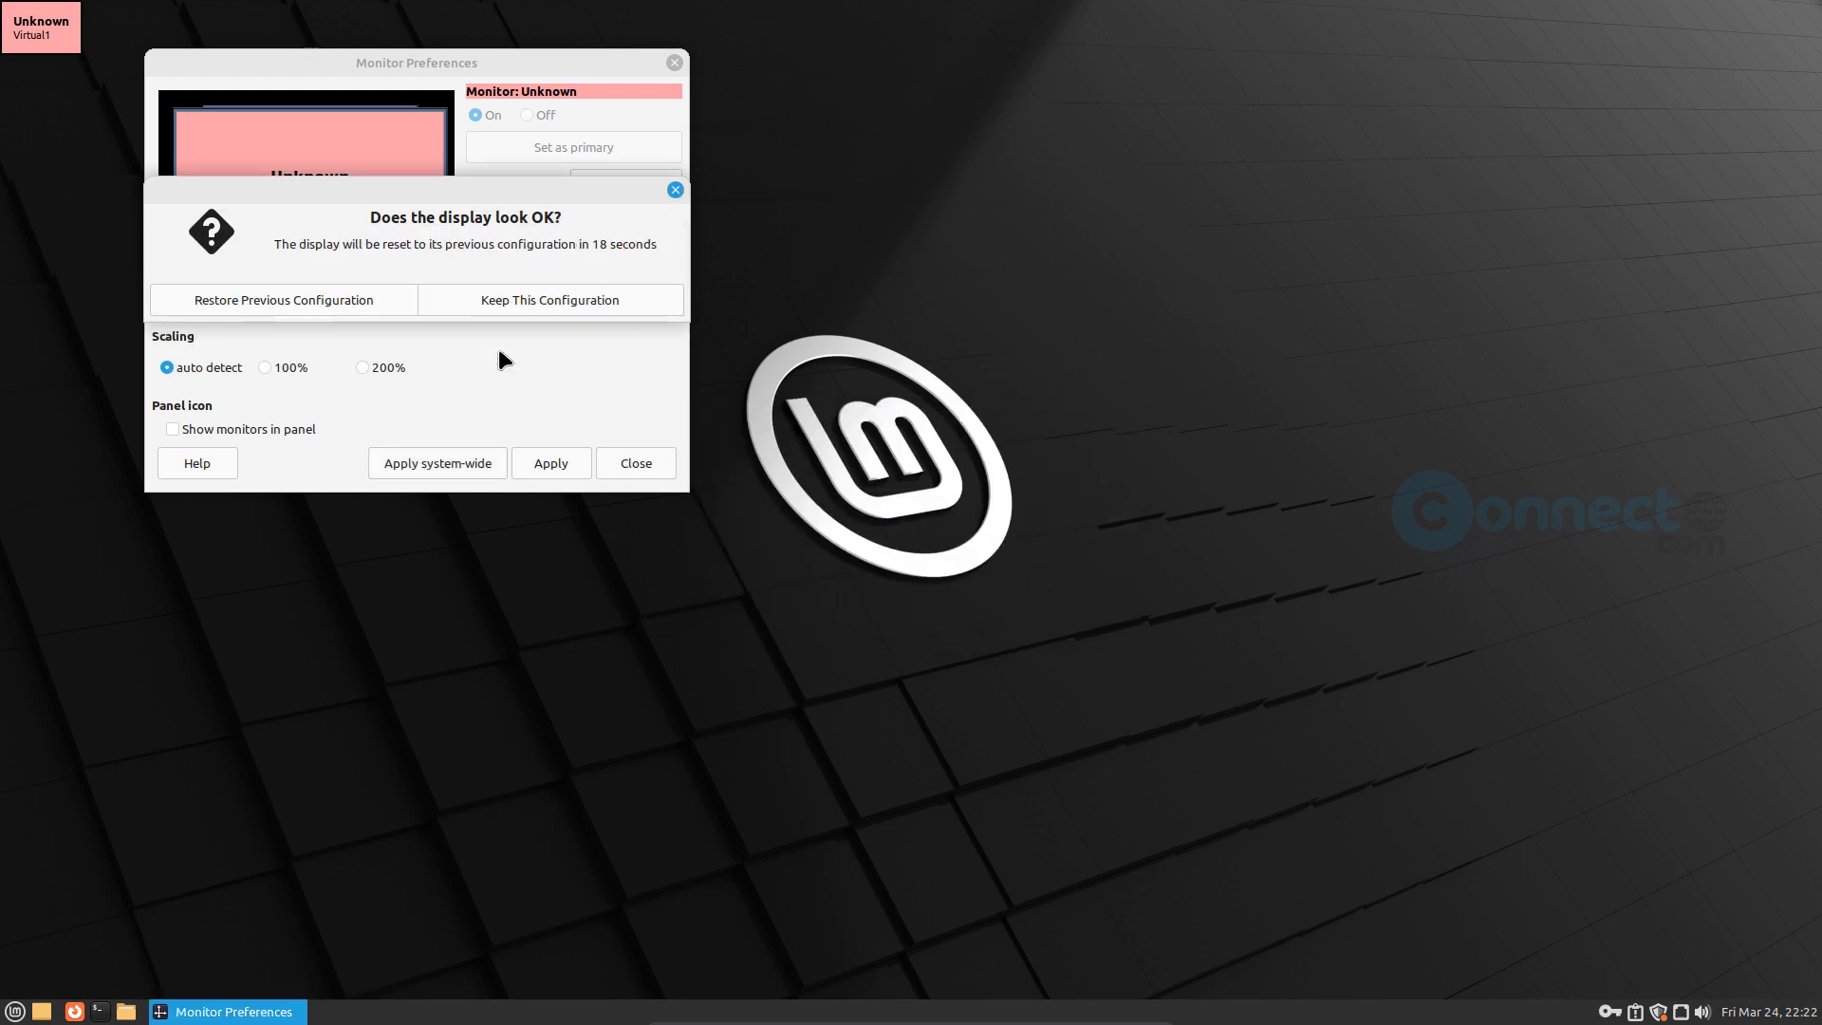
left_click(517, 301)
left_click(638, 464)
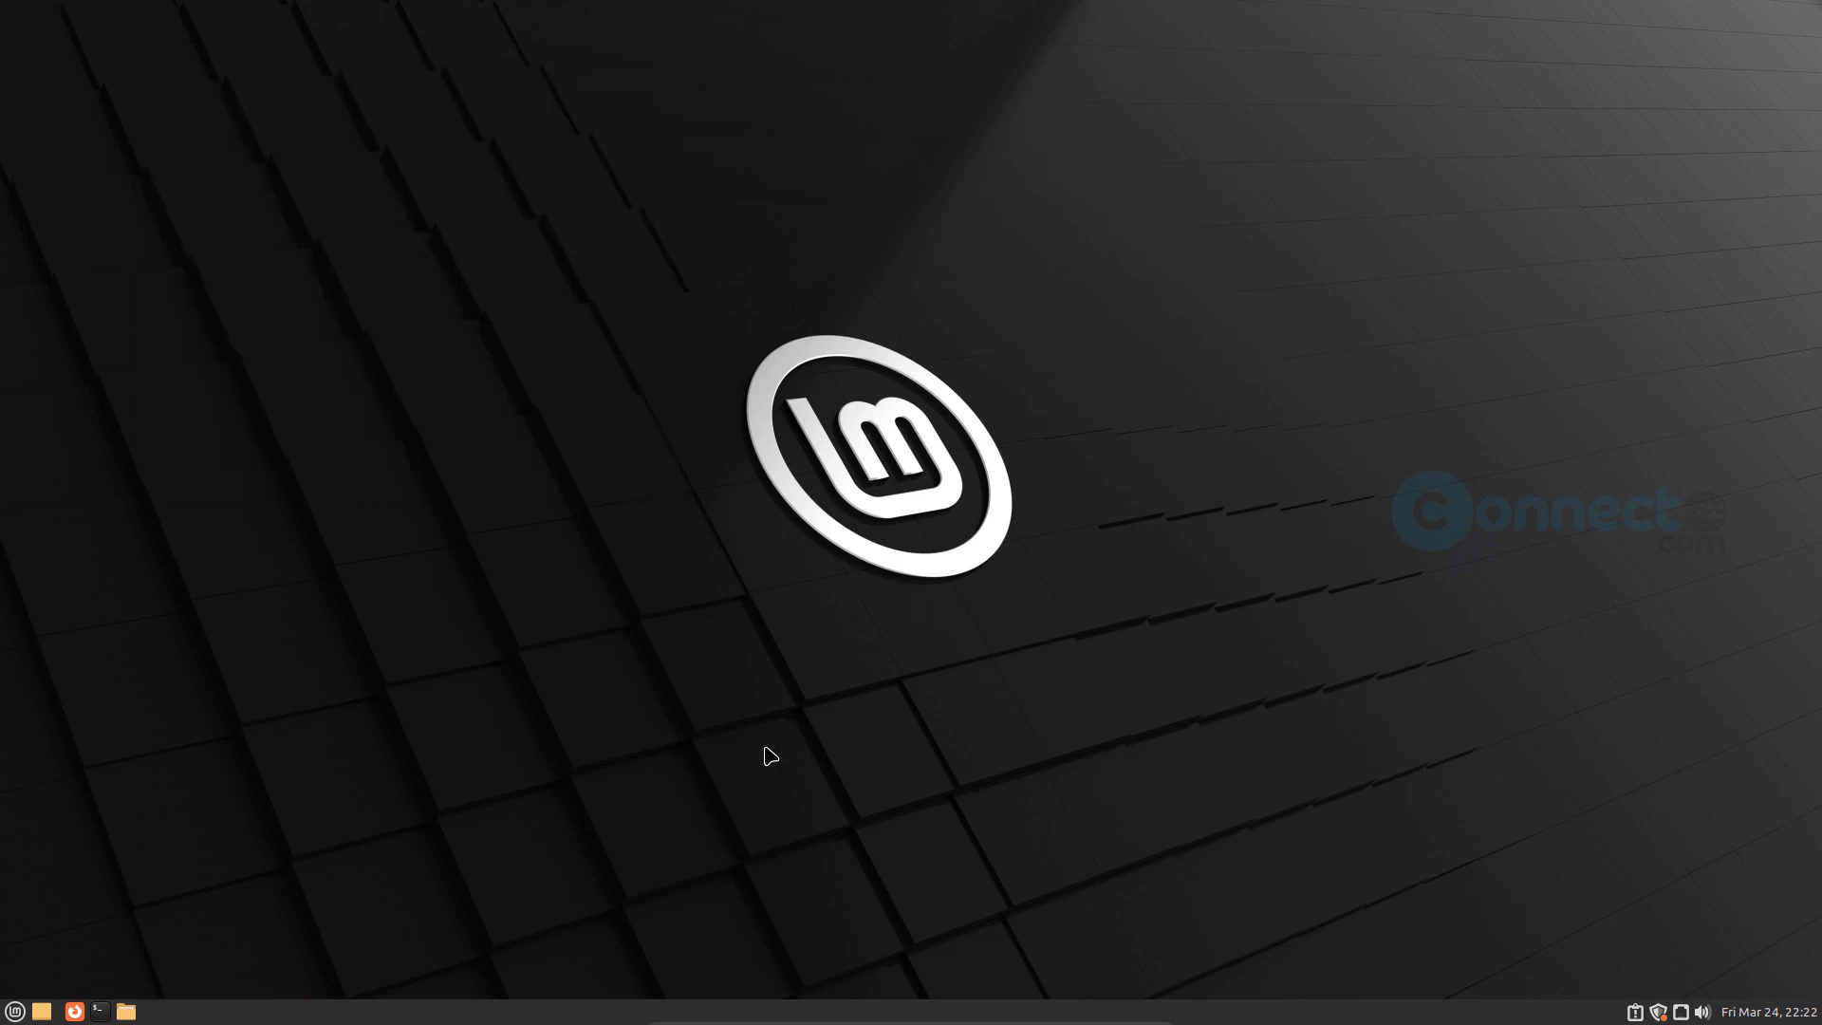
Launch the Software Manager and minimize its window.
left_click(15, 1011)
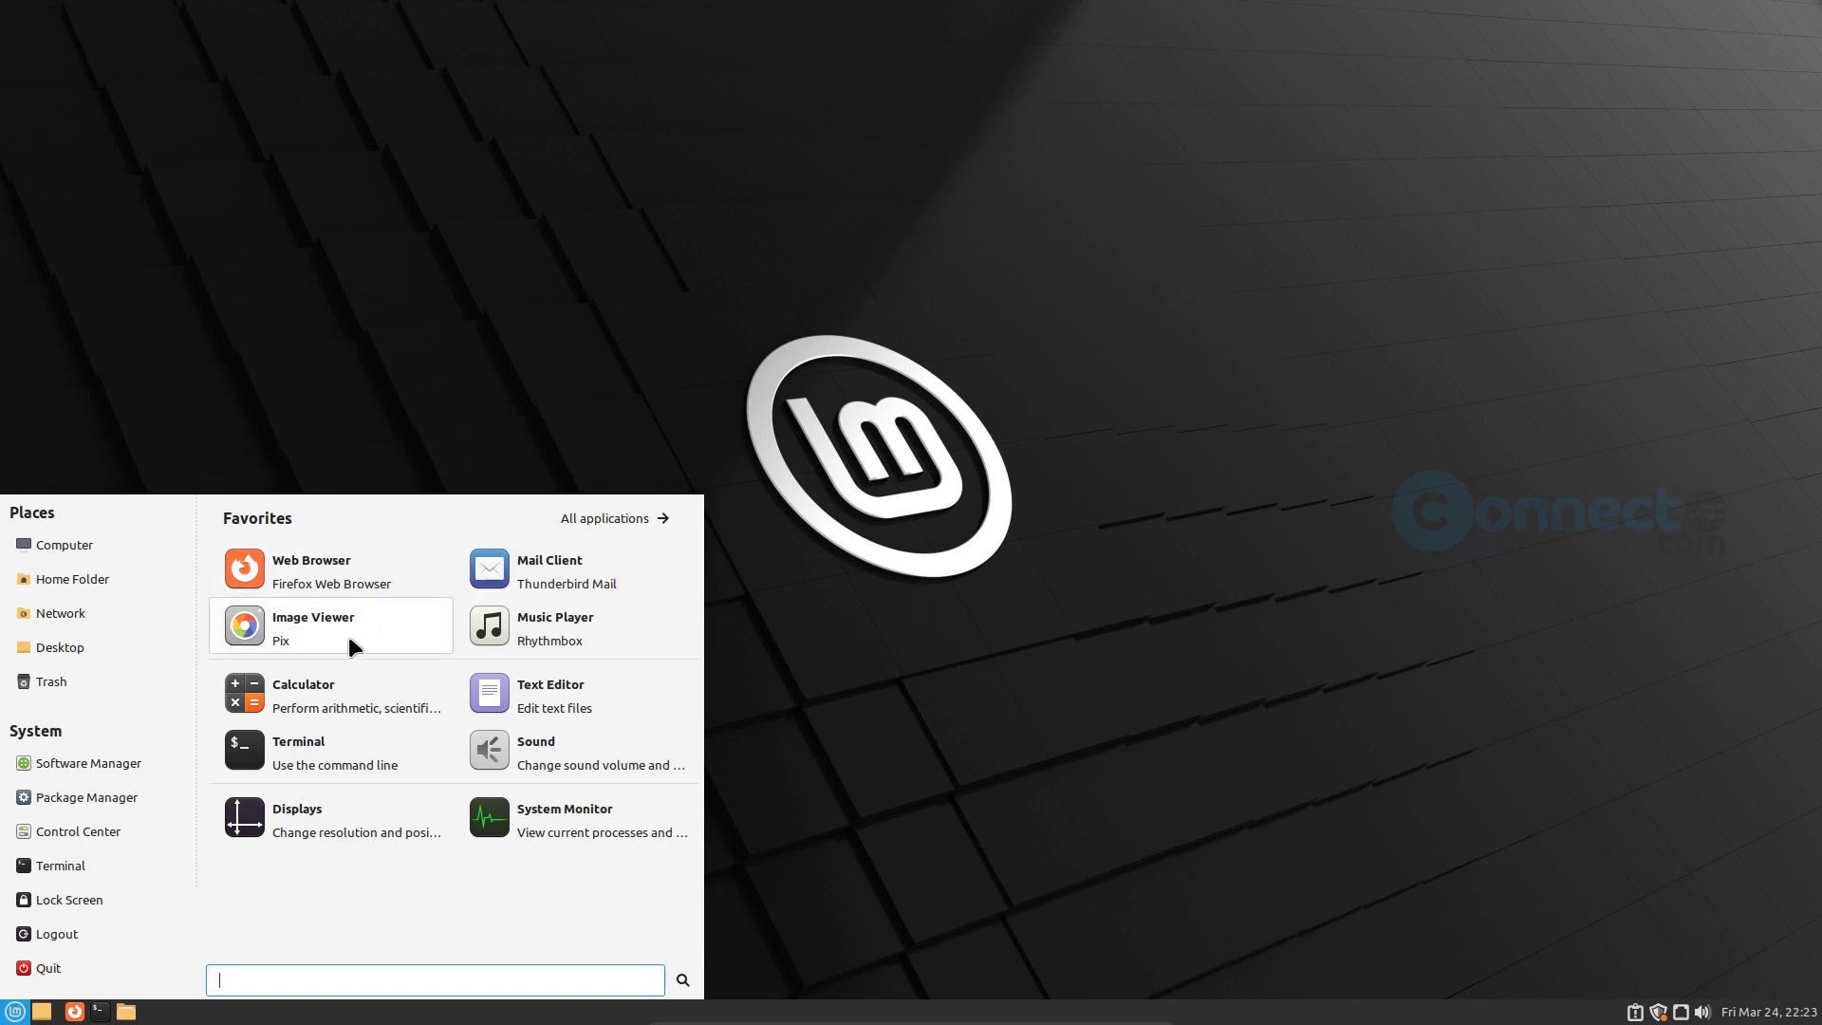
left_click(139, 761)
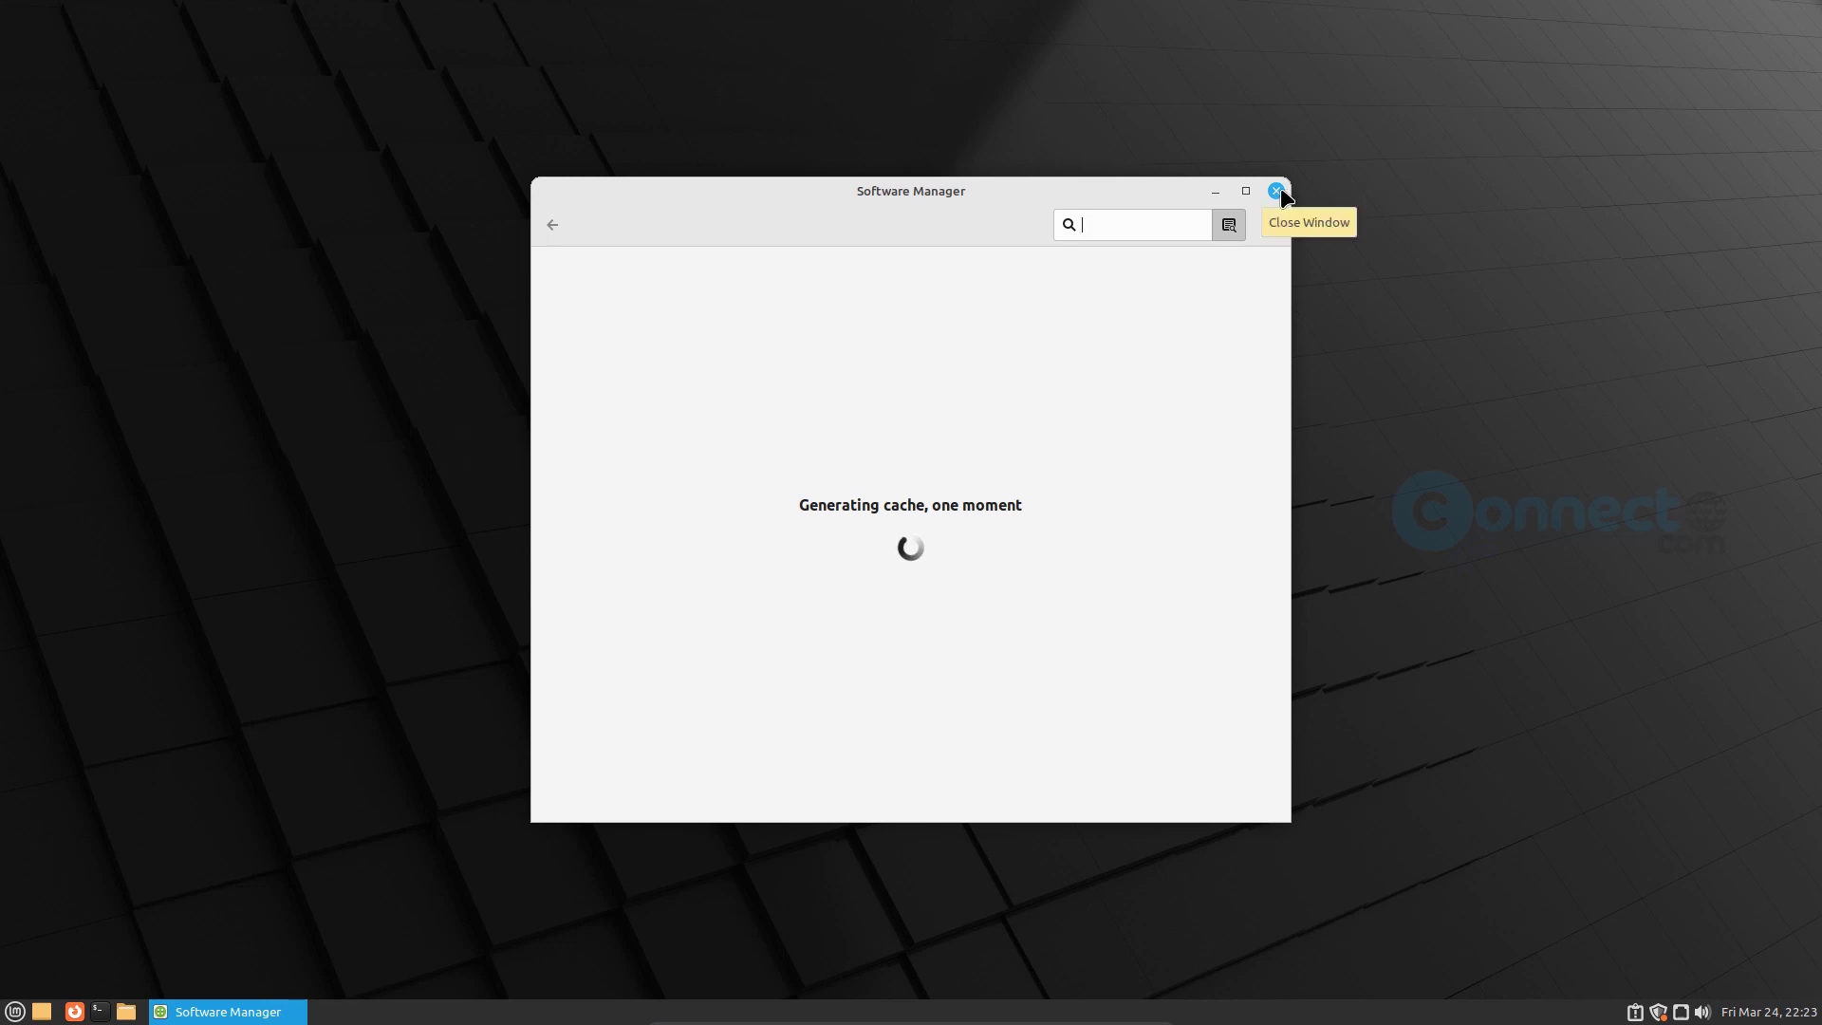
left_click(1211, 191)
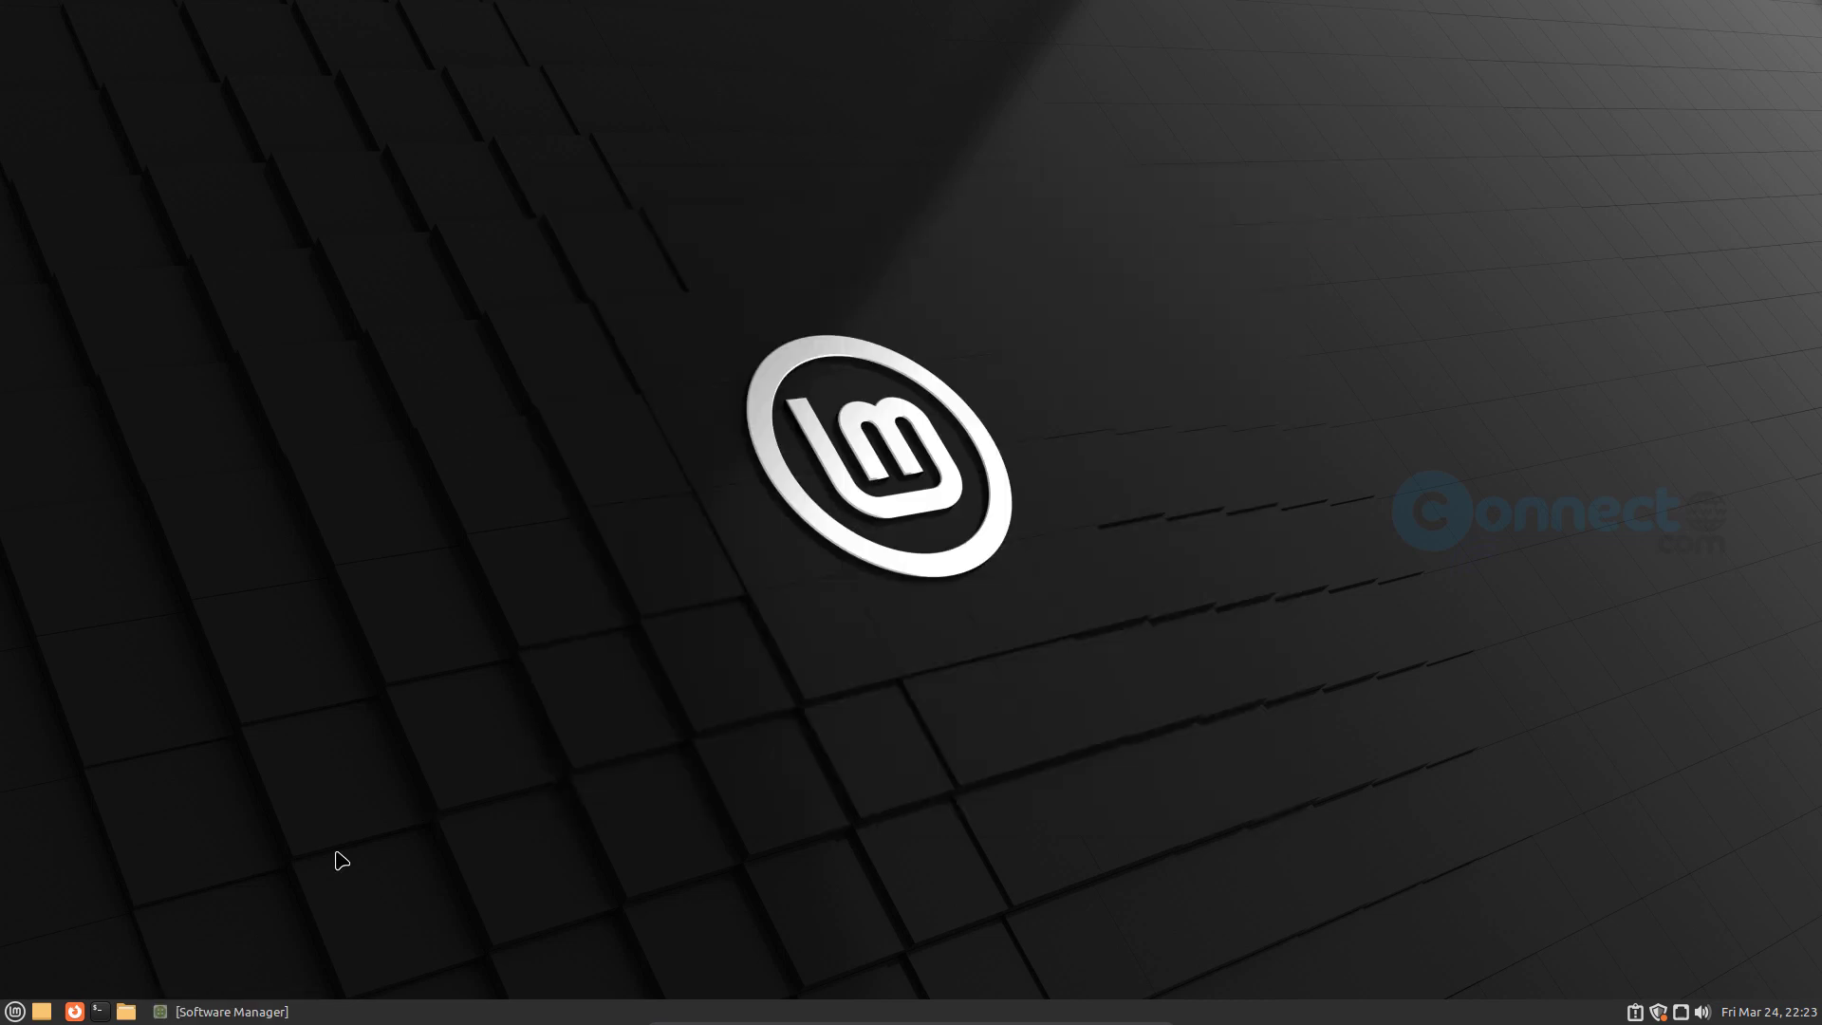
Open a terminal and close it, and view the home folder in the file manager and close its window.
left_click(101, 1012)
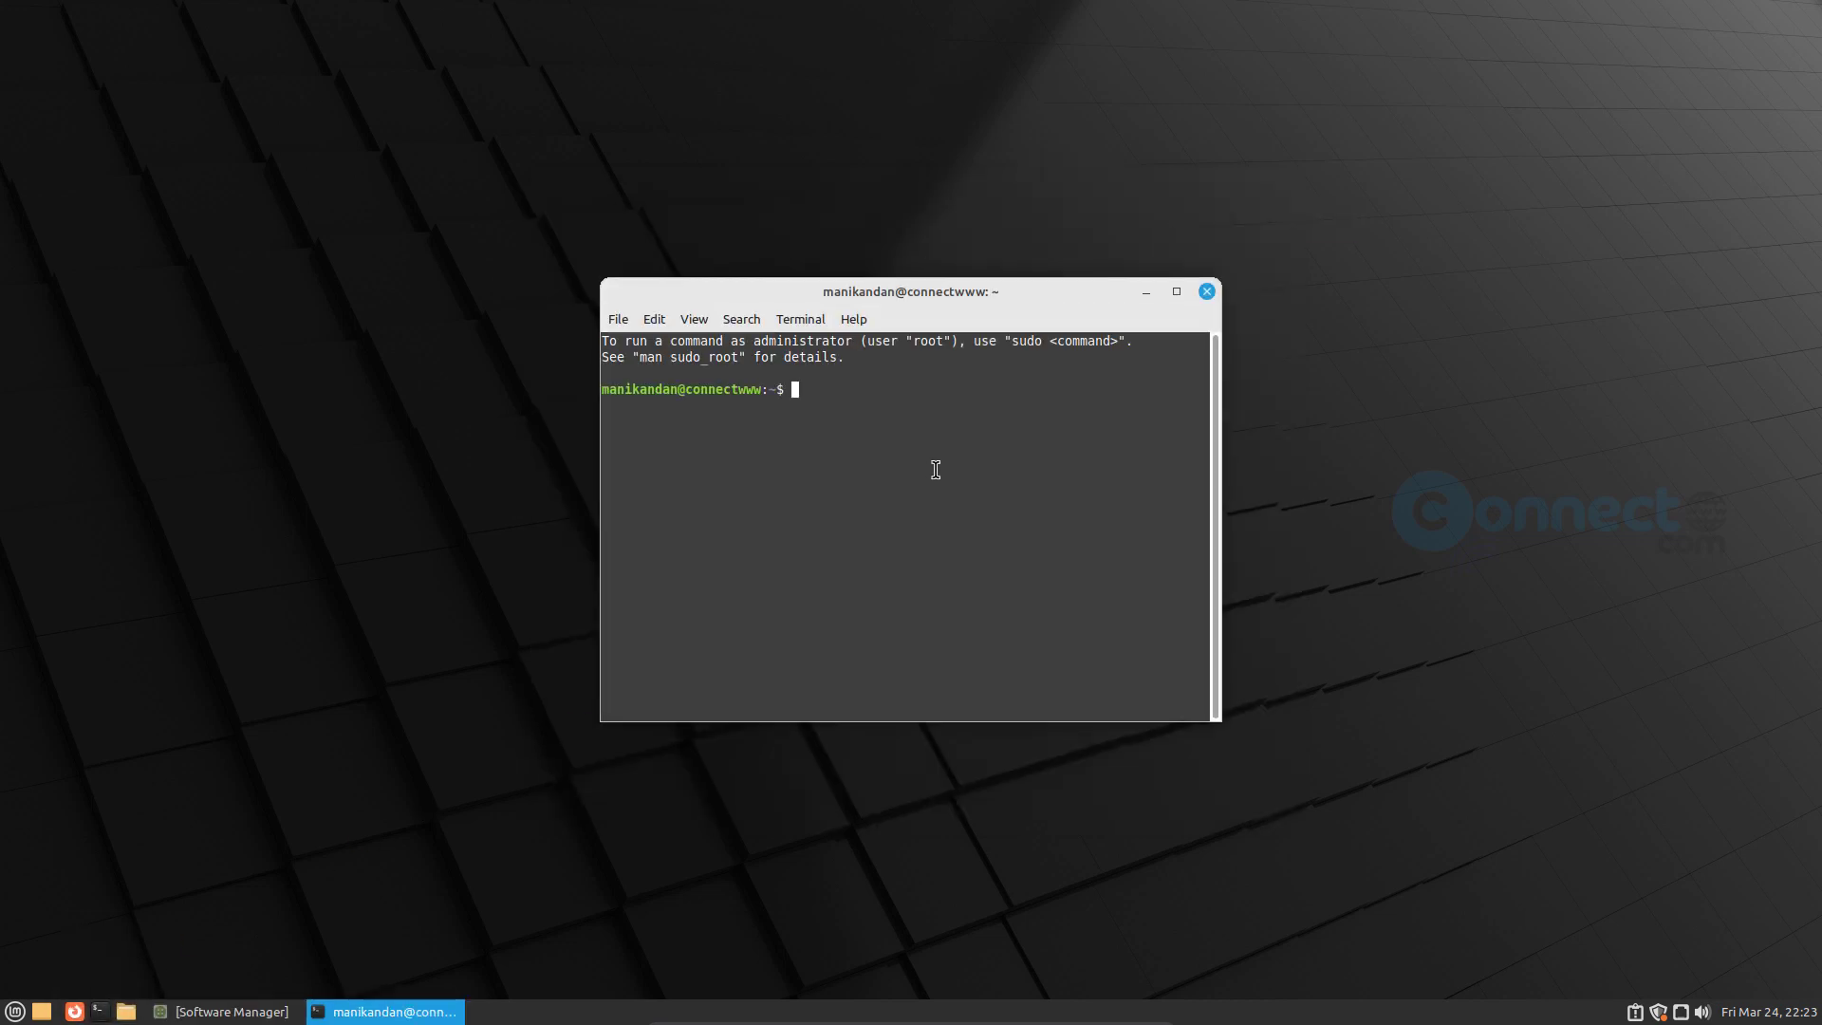
left_click(1207, 292)
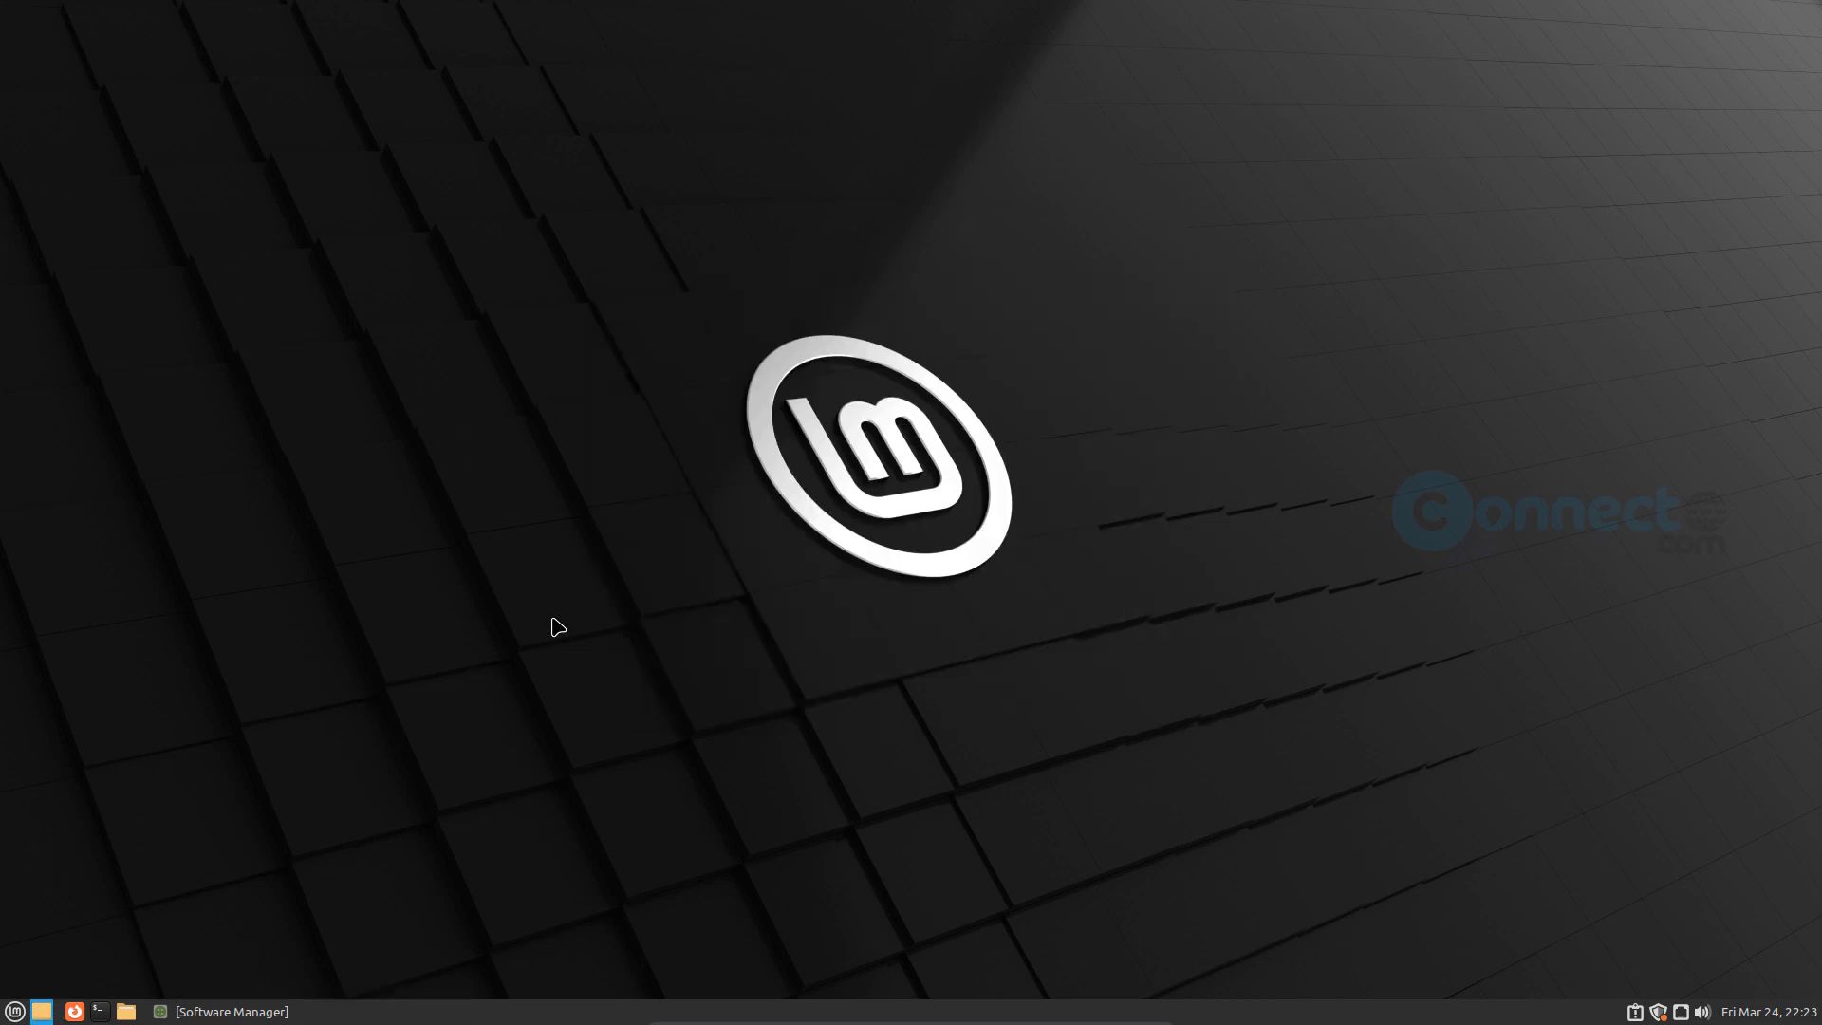
left_click(126, 1011)
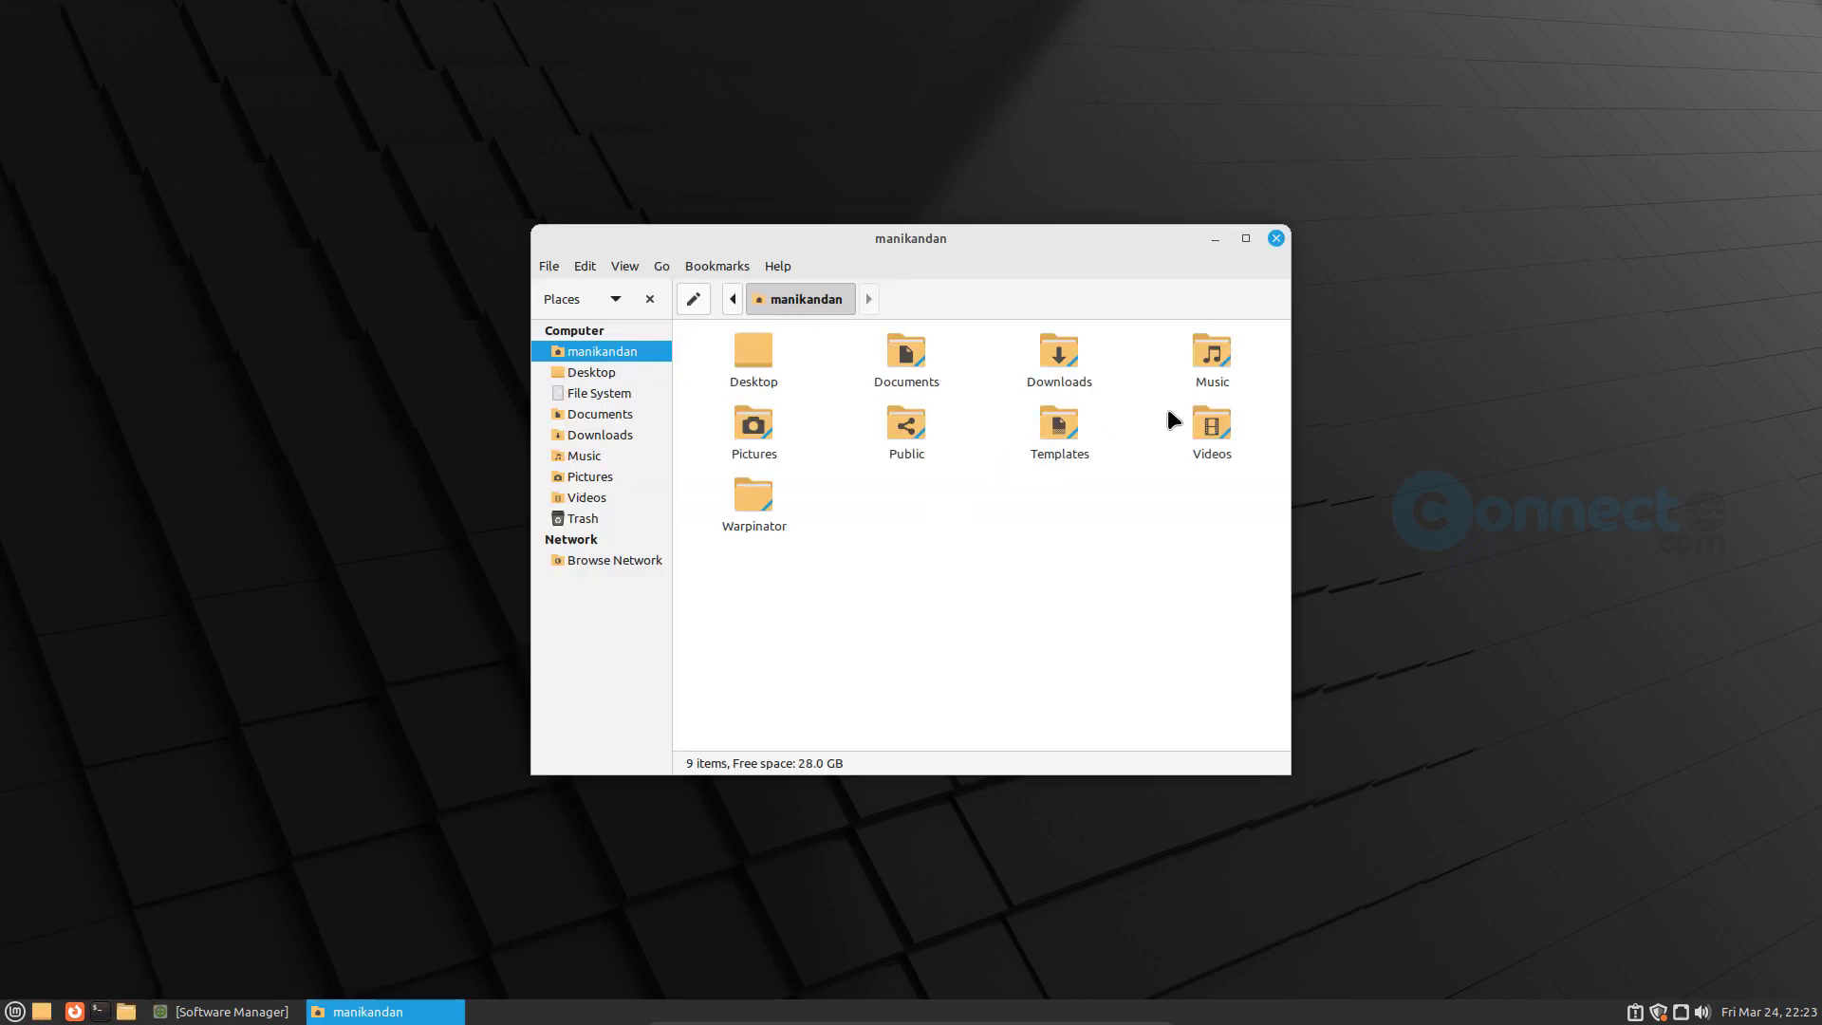
left_click(1276, 238)
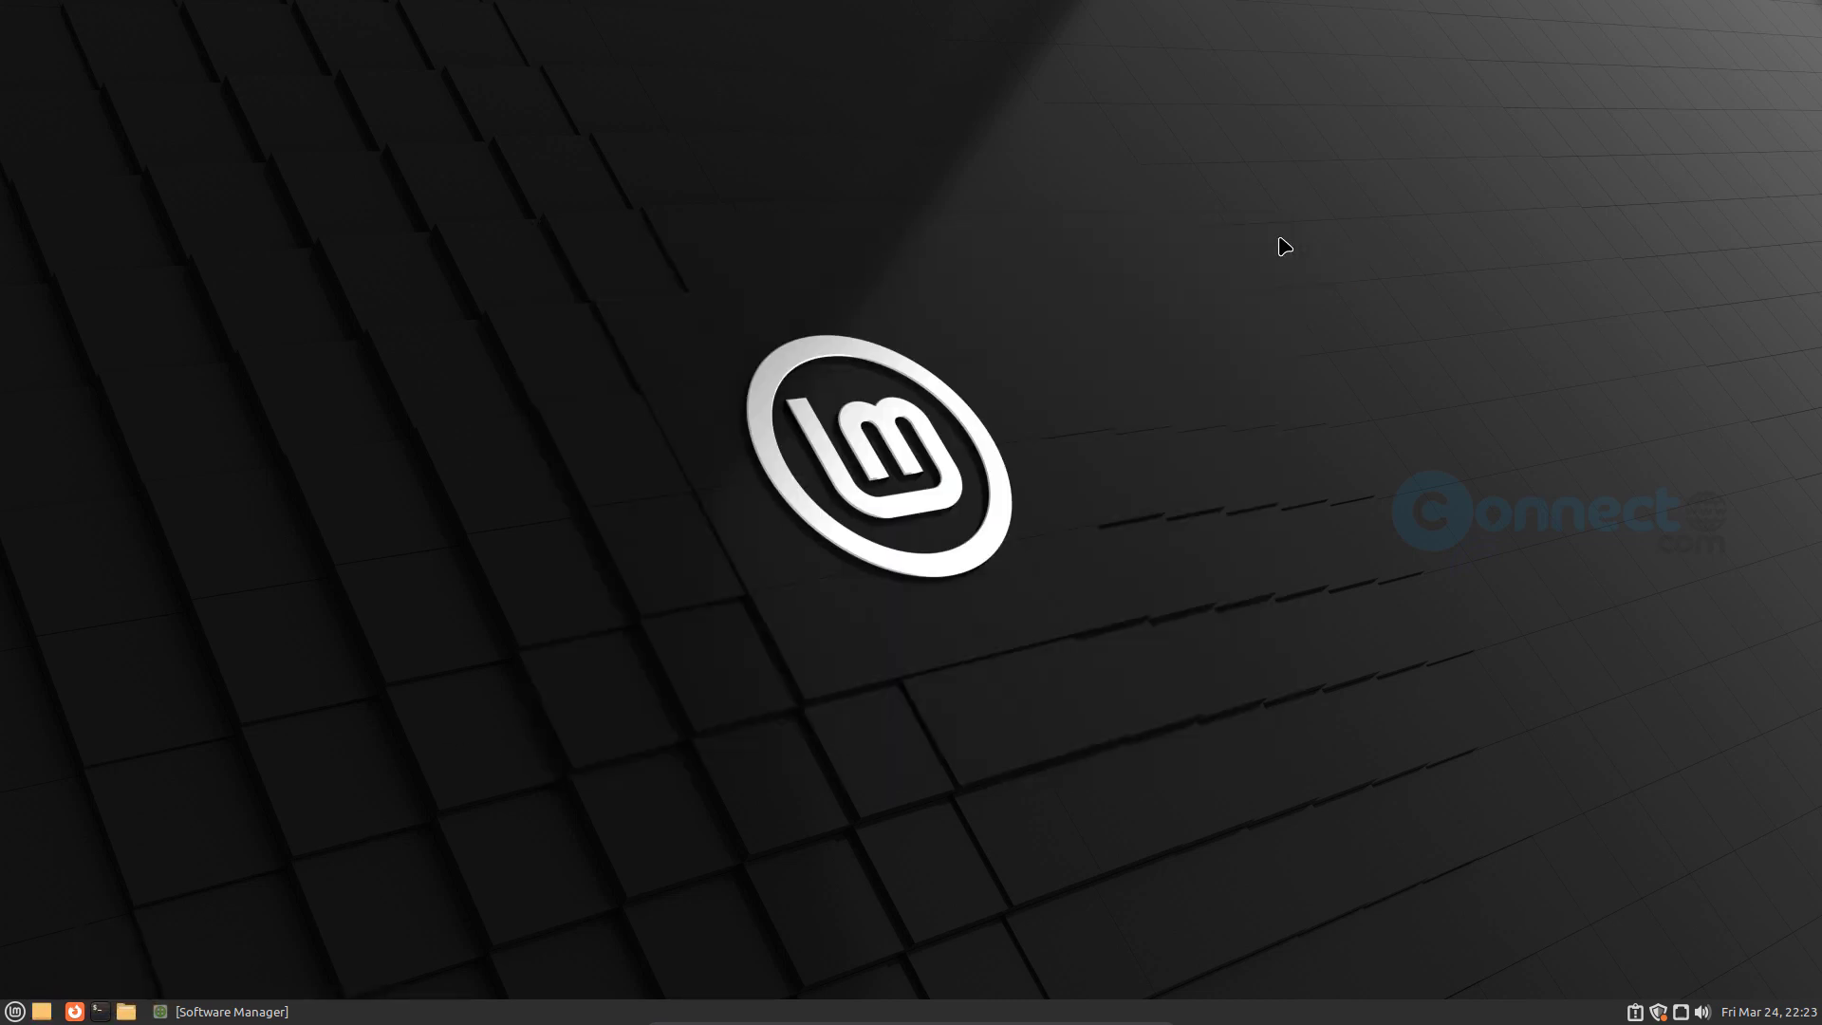
Launch Firefox and close it, and look through the featured applications in the Software Manager before closing it.
left_click(74, 1012)
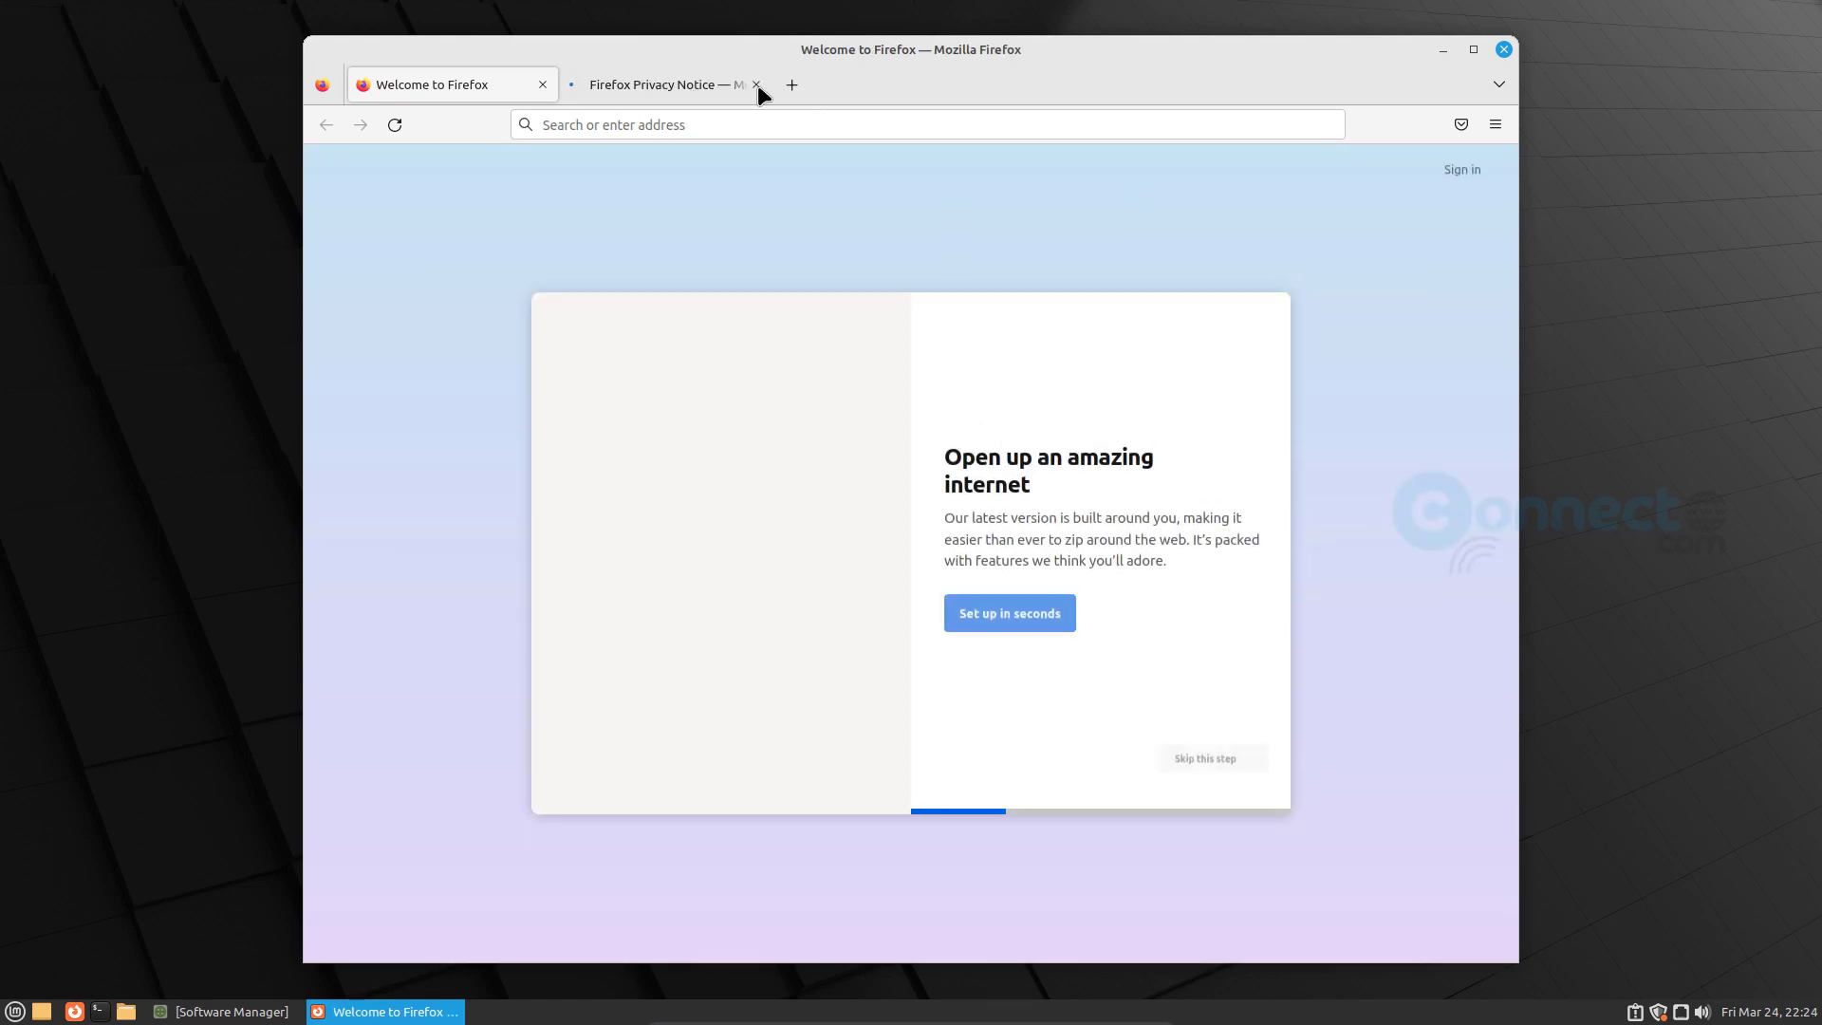
left_click(1506, 50)
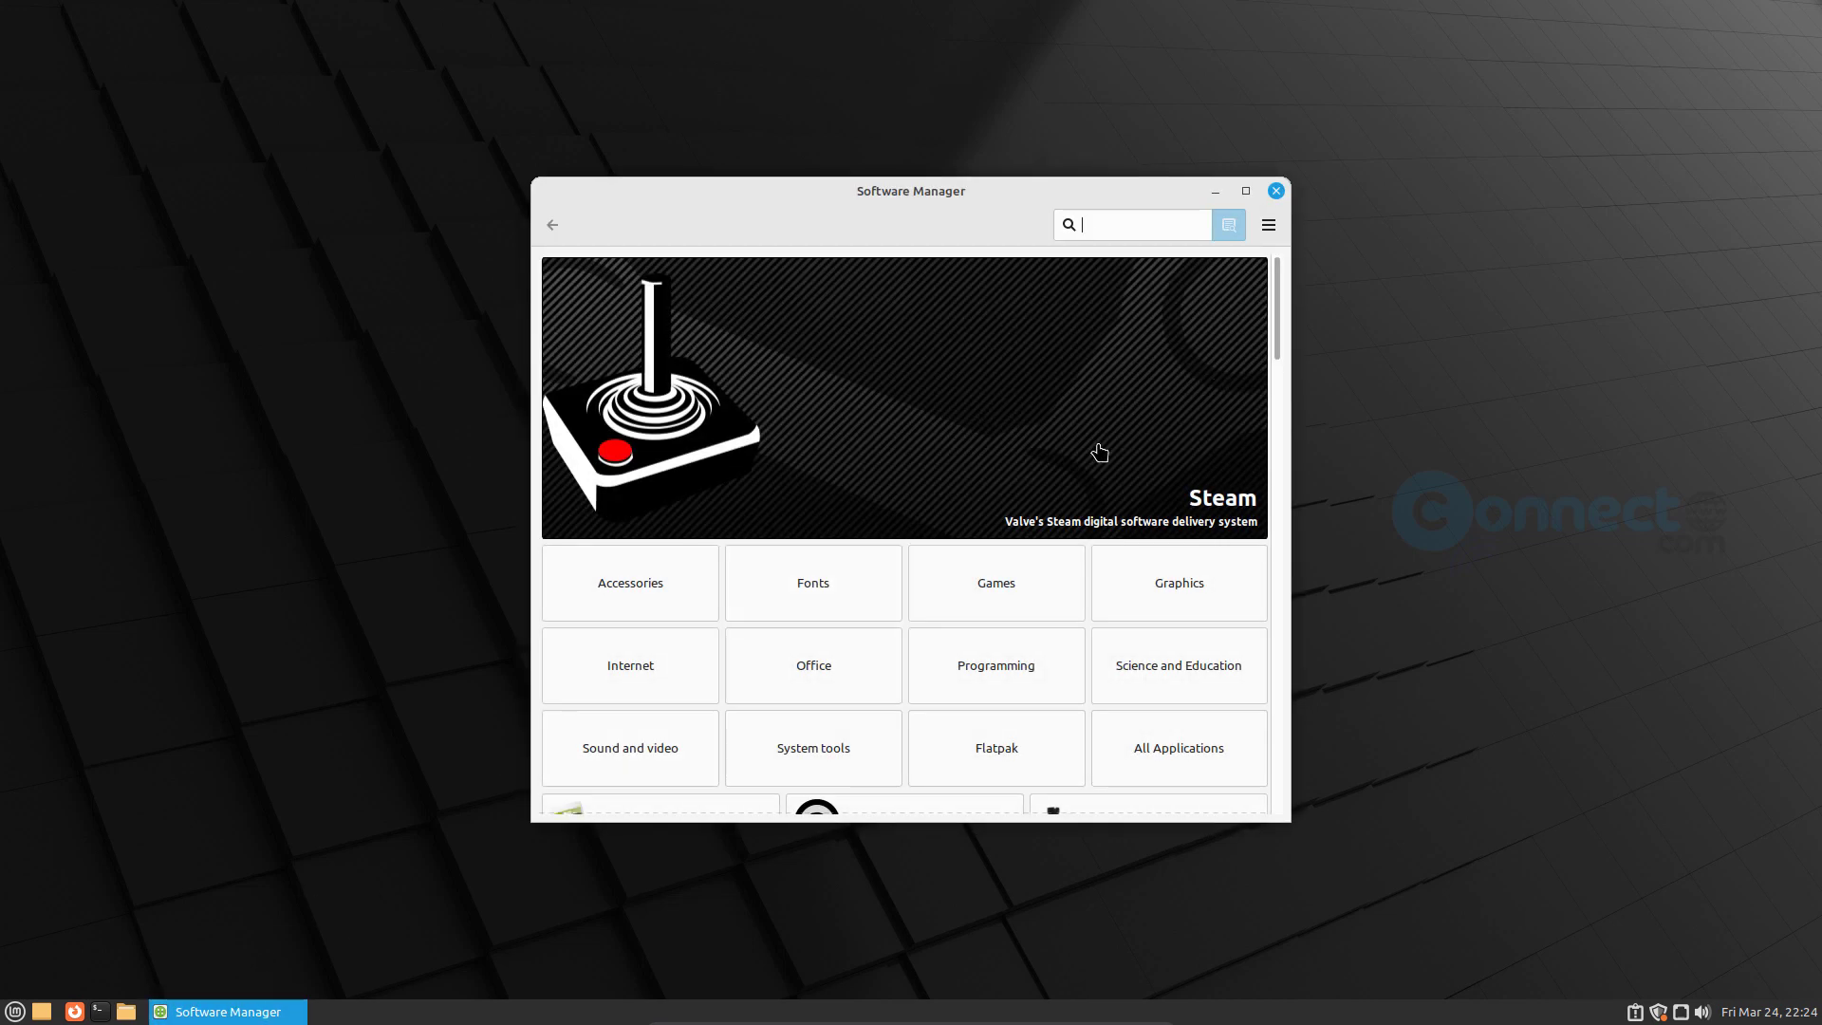
scroll(1099, 453, "down", 12)
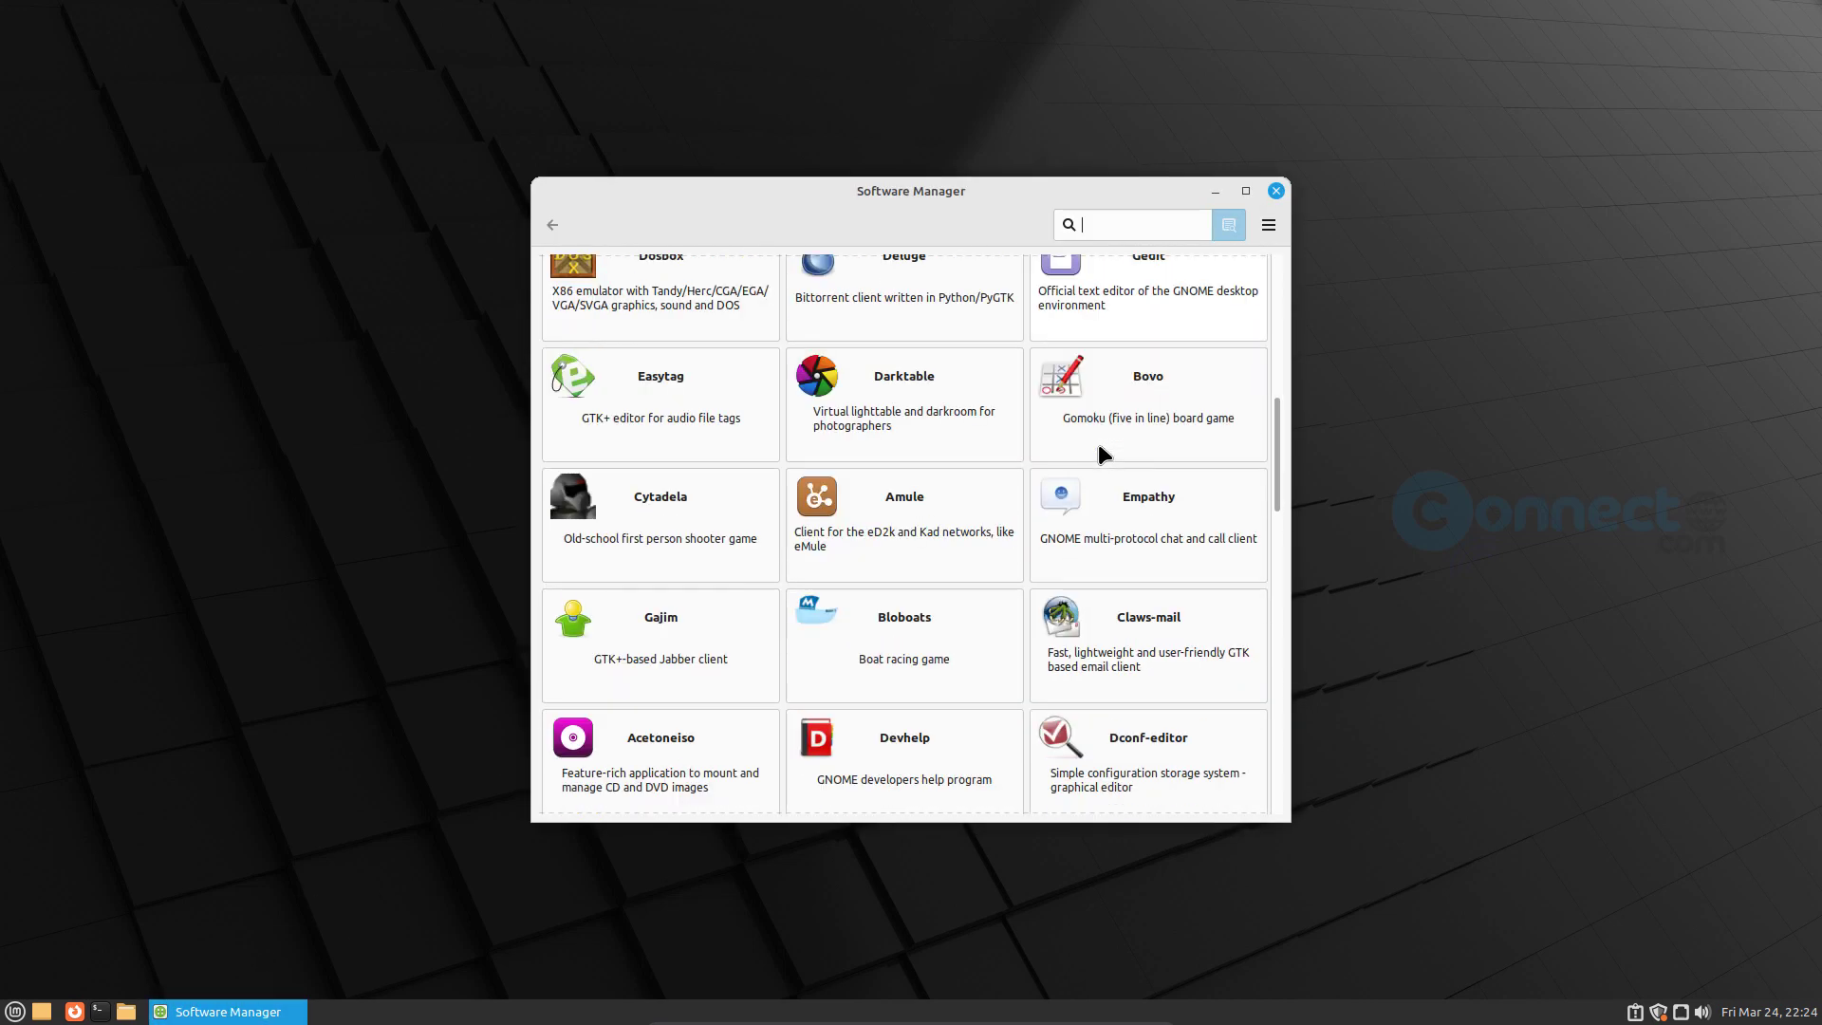
scroll(1098, 443, "up", 12)
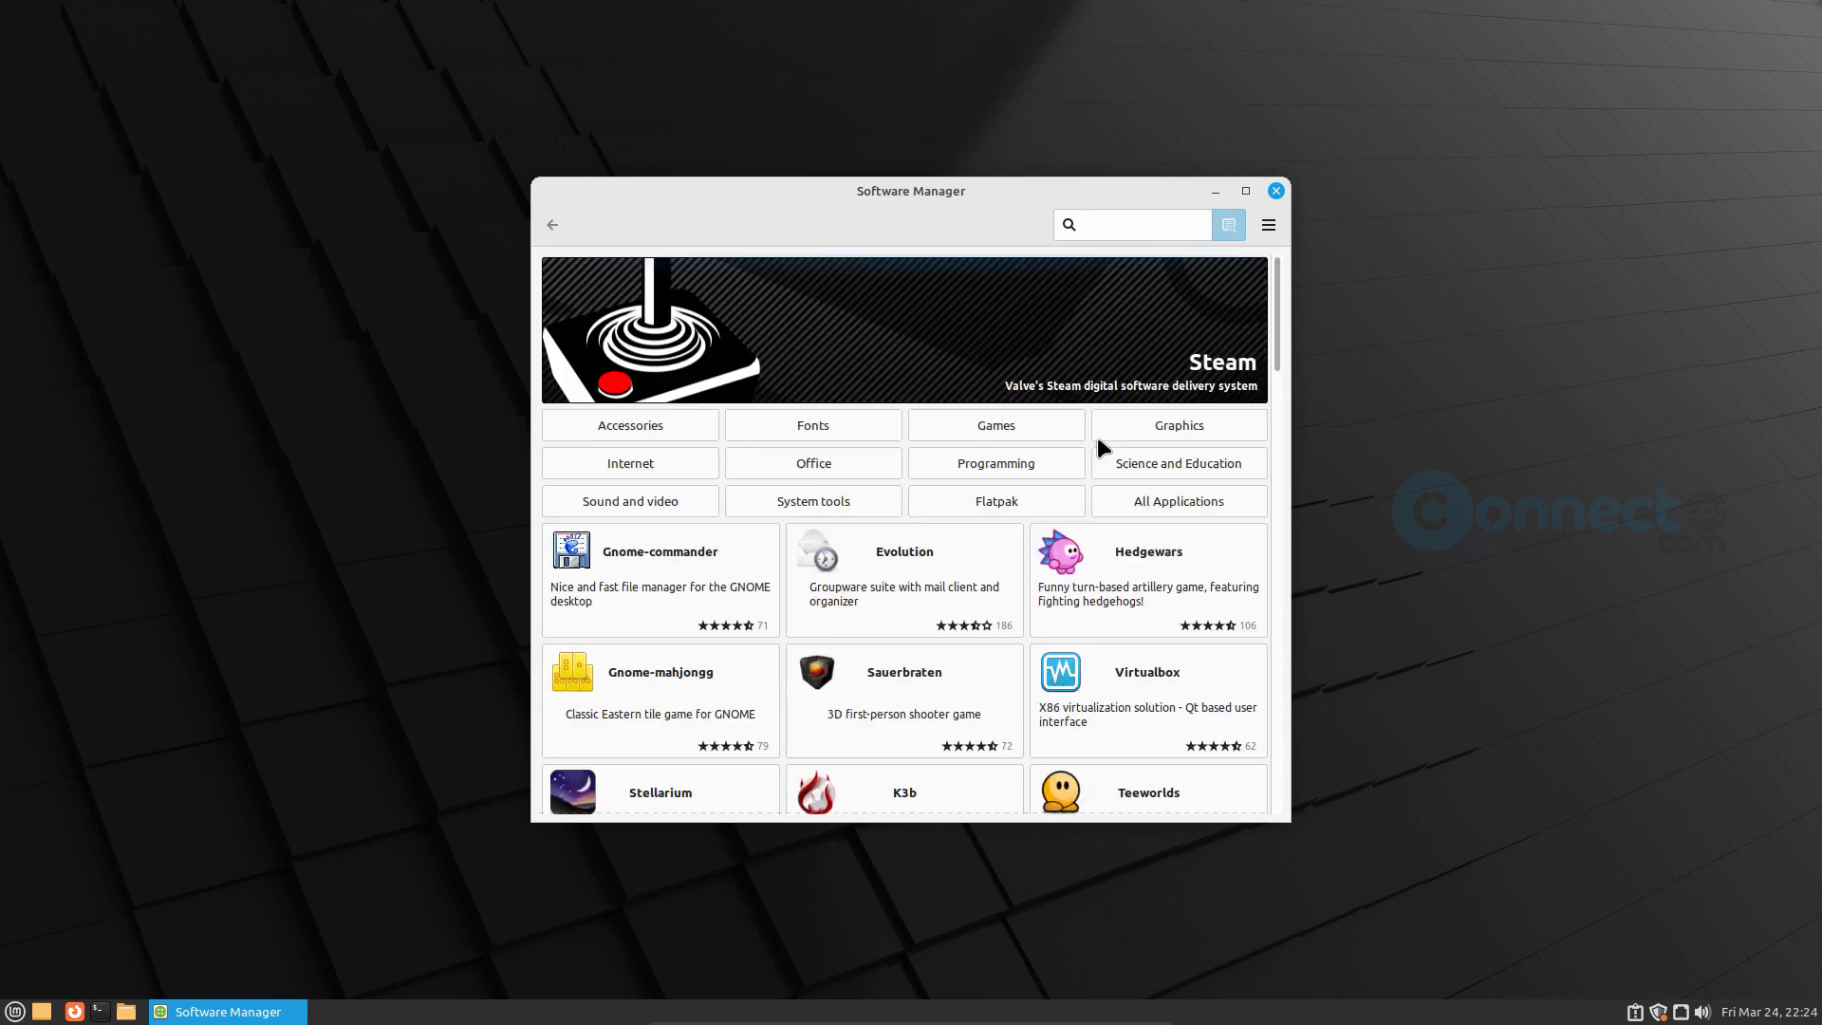
left_click(1277, 193)
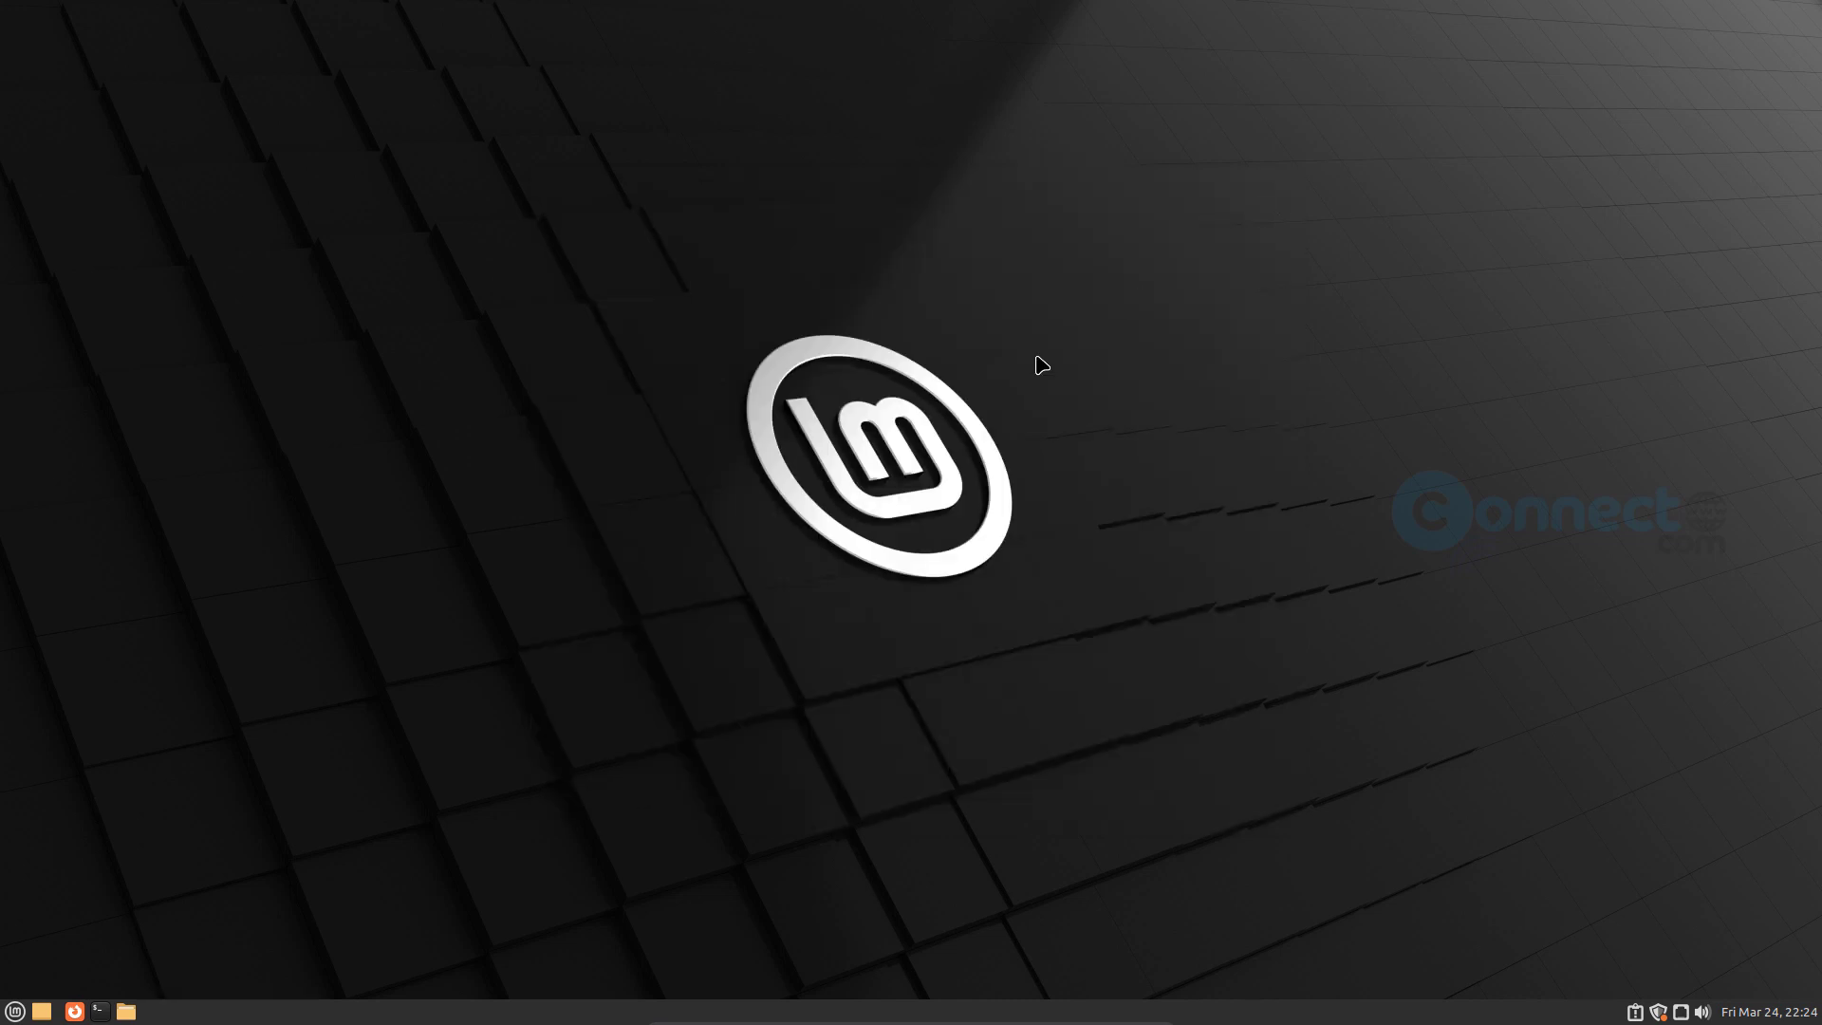
Open the About Me personal information settings and close them.
left_click(13, 1012)
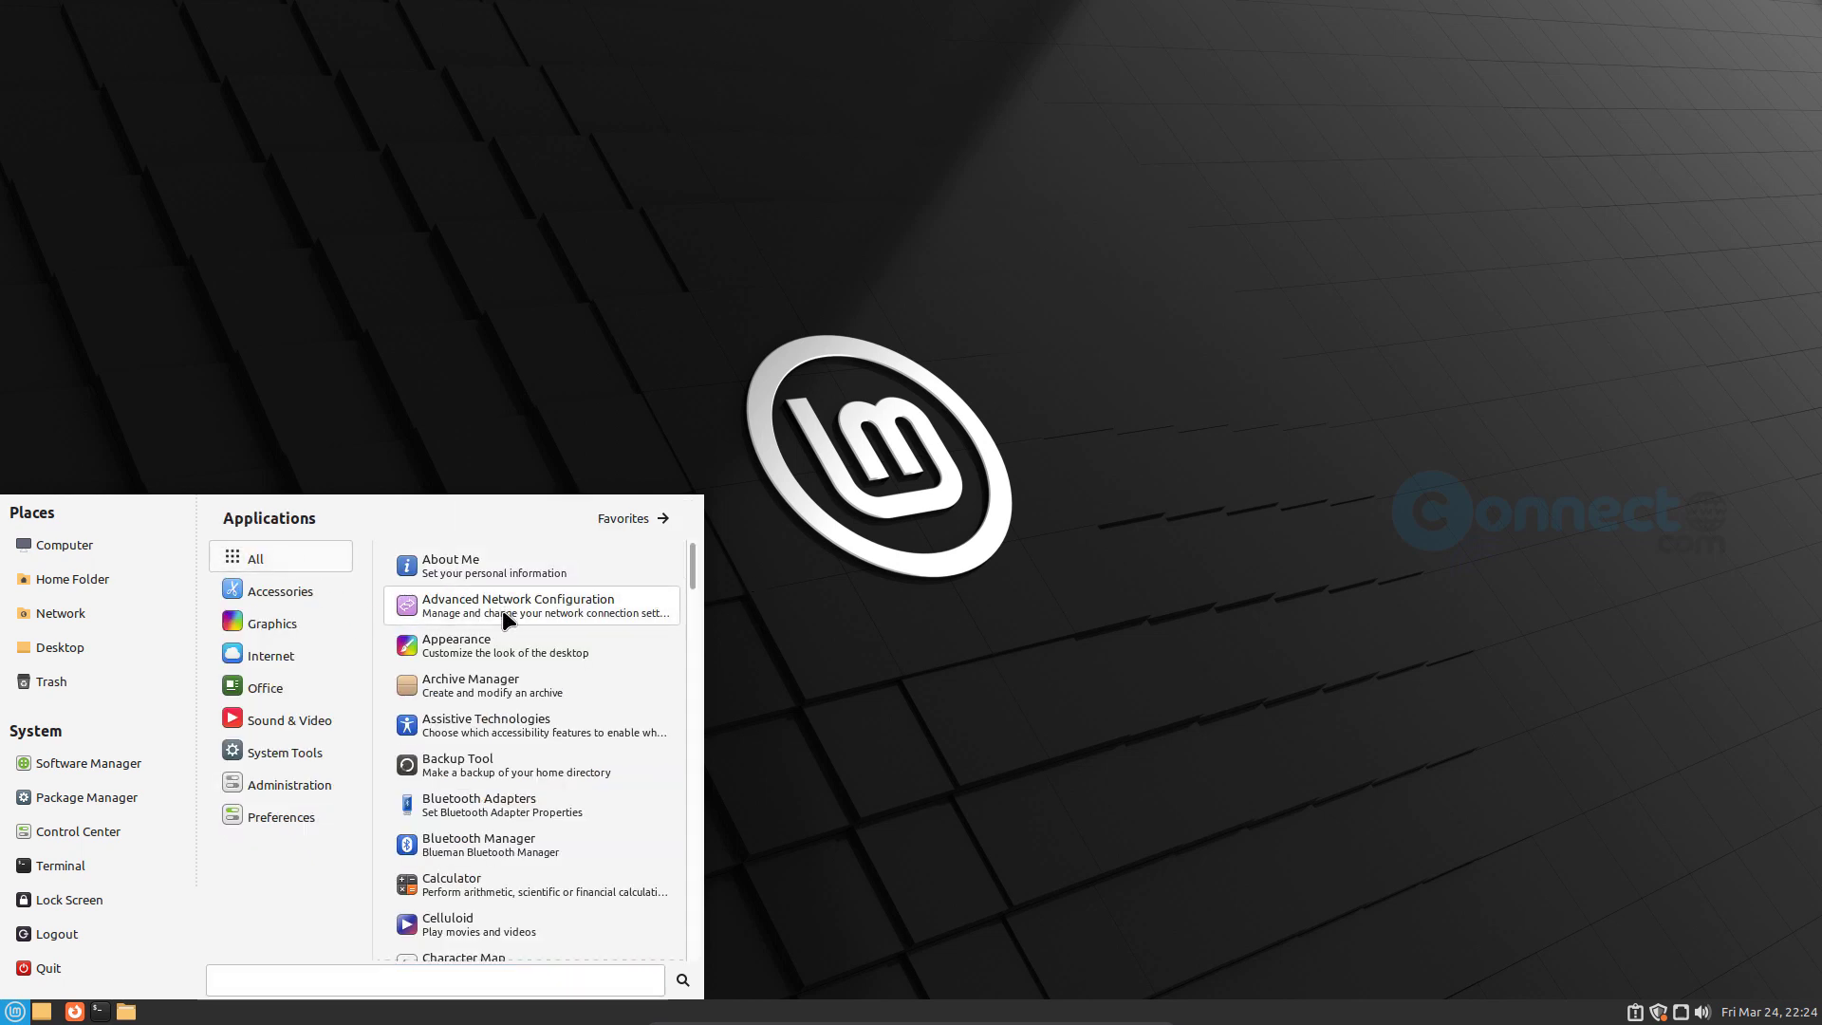
left_click(522, 560)
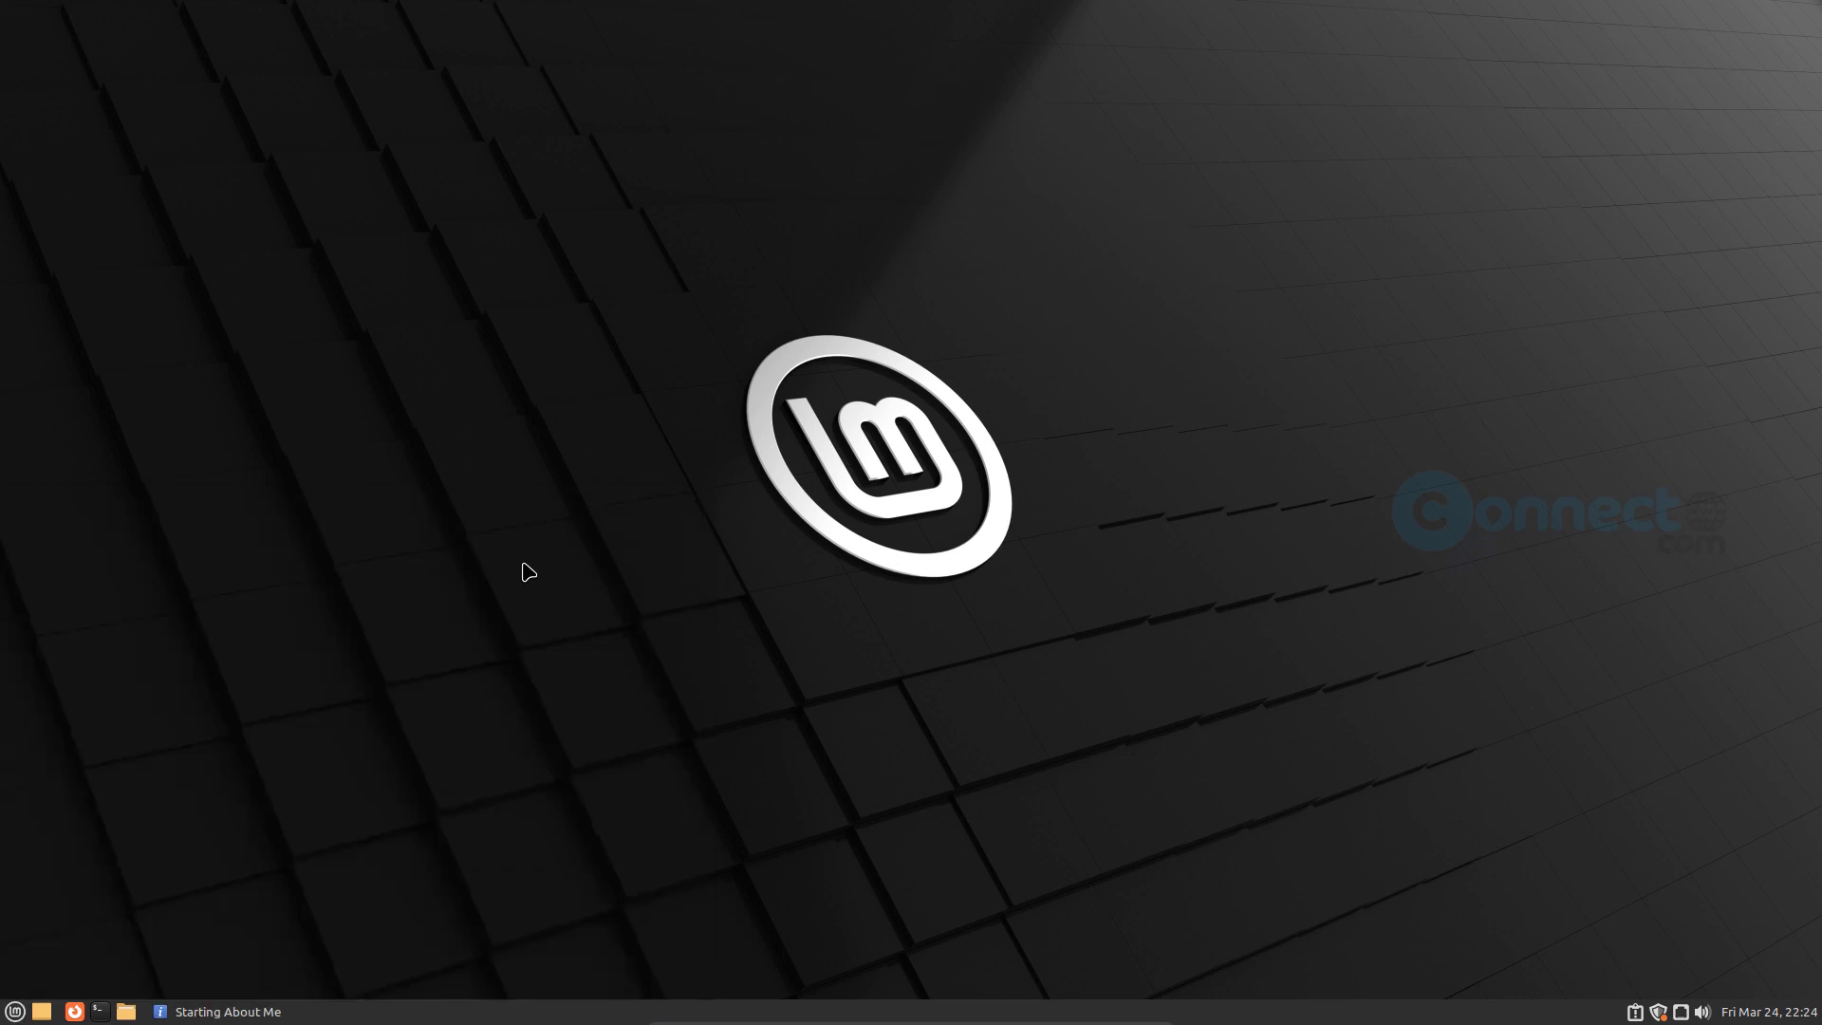
left_click(1129, 412)
Look through all available themes in the Appearance preferences and show the desktop background settings.
left_click(15, 1012)
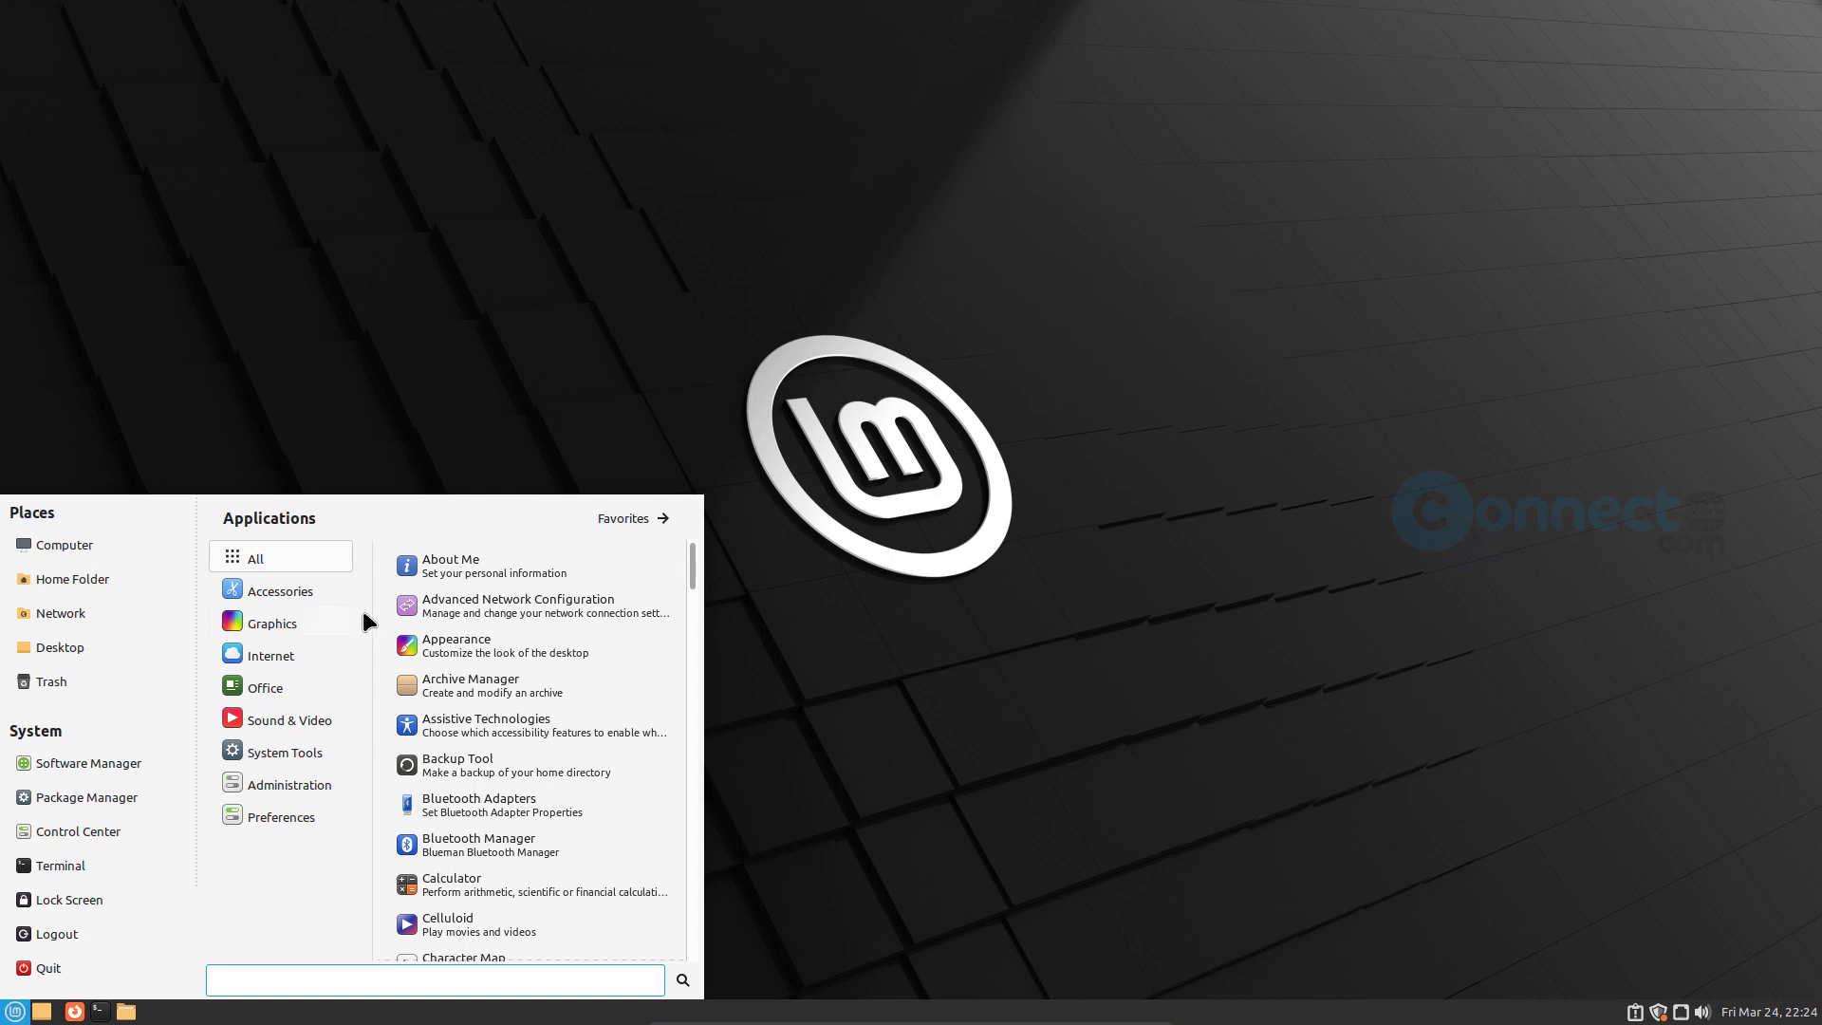
left_click(541, 646)
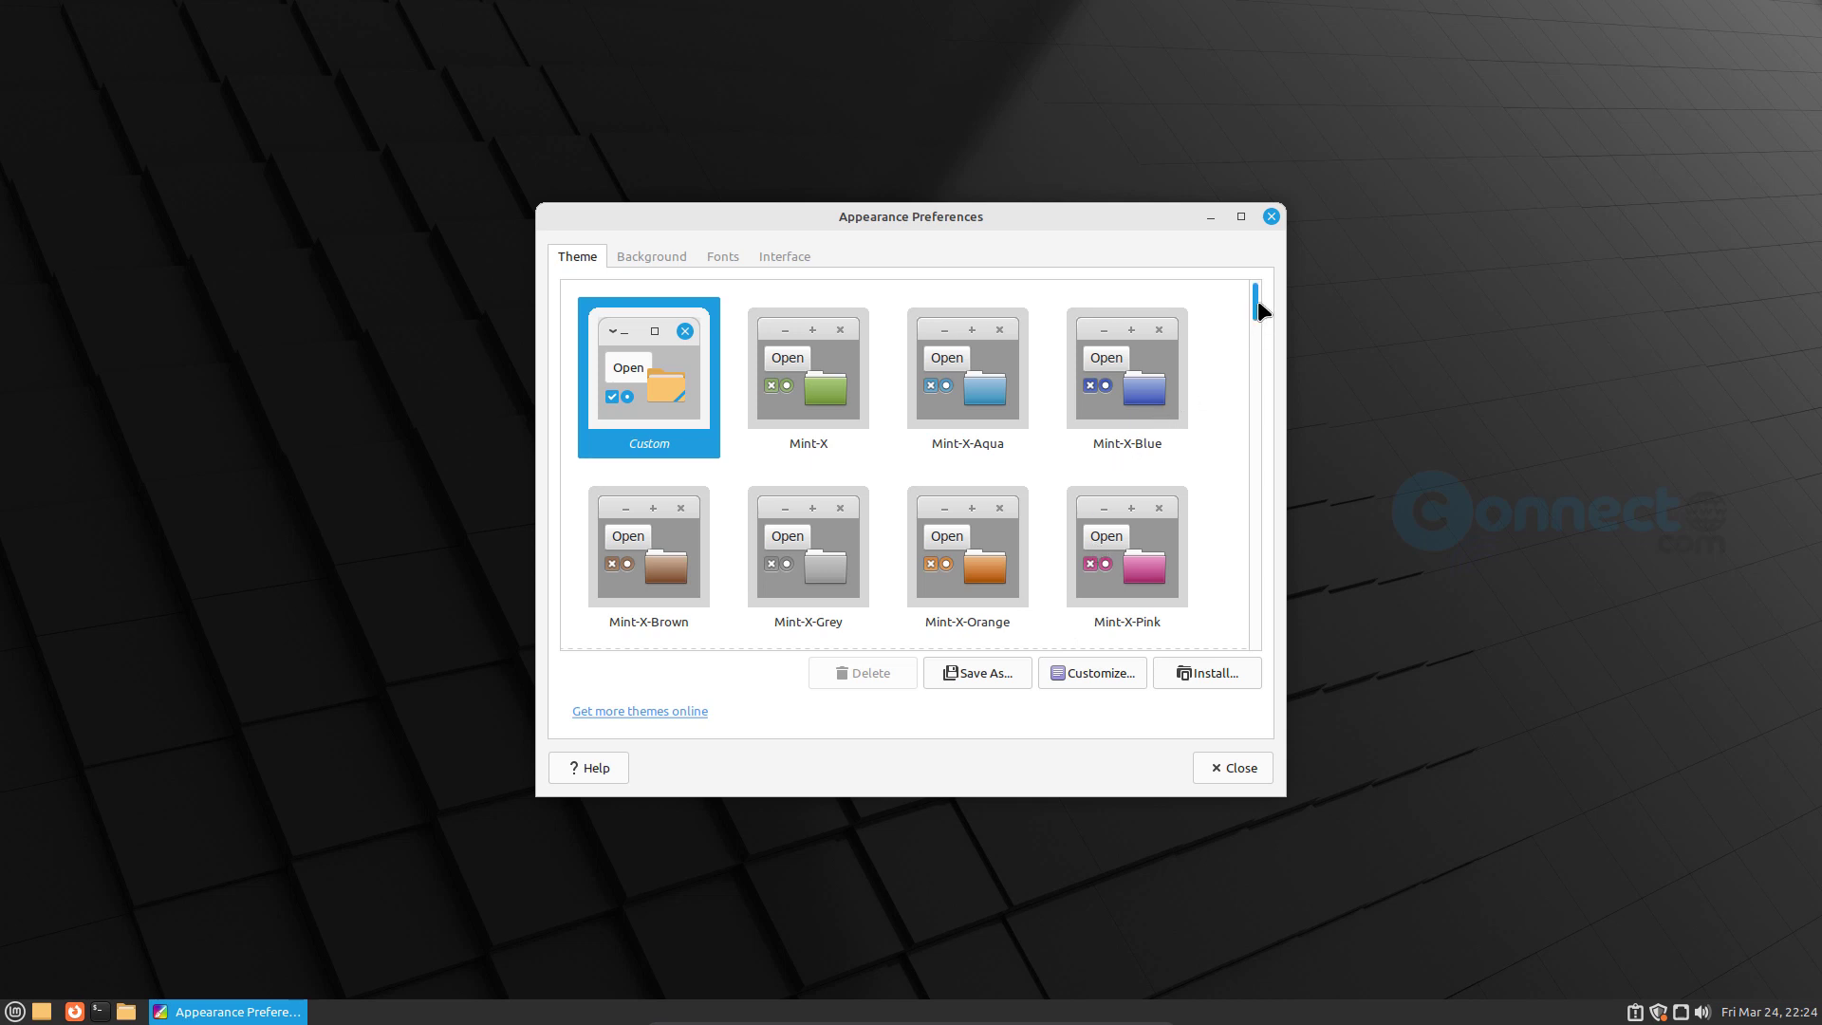
scroll(1261, 326, "down", 5)
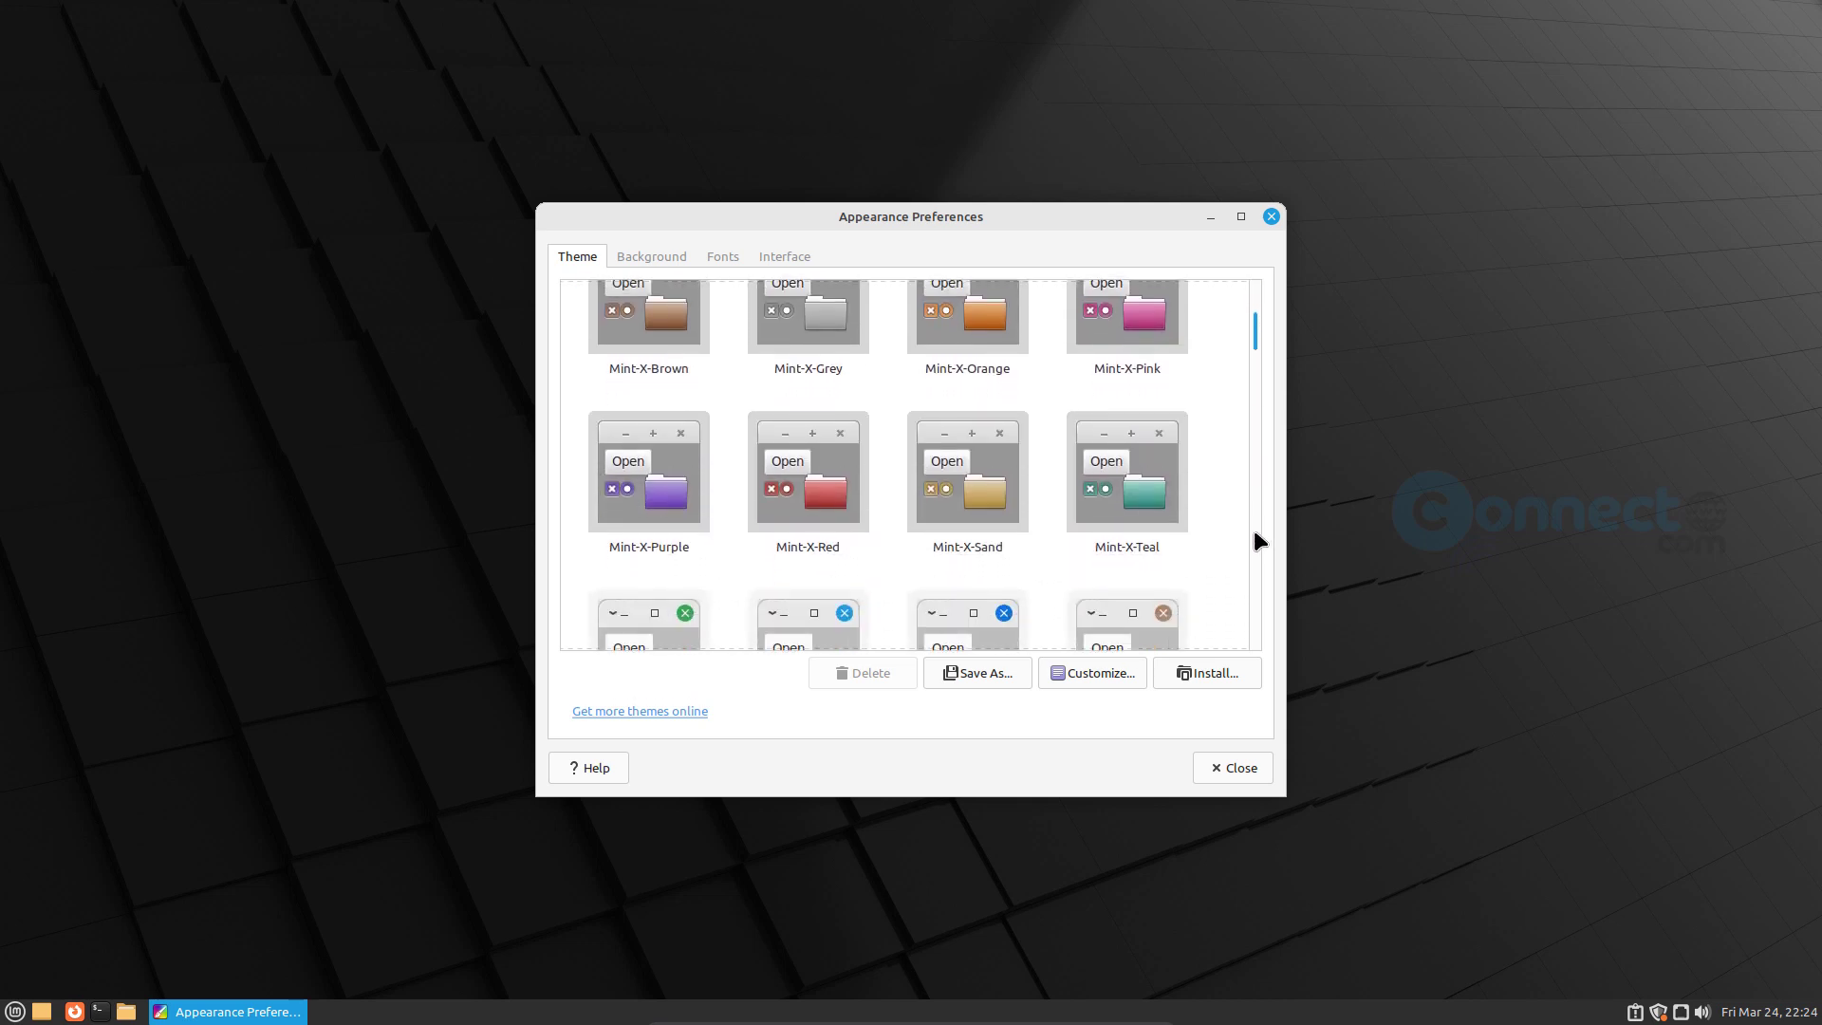
scroll(1248, 634, "down", 2)
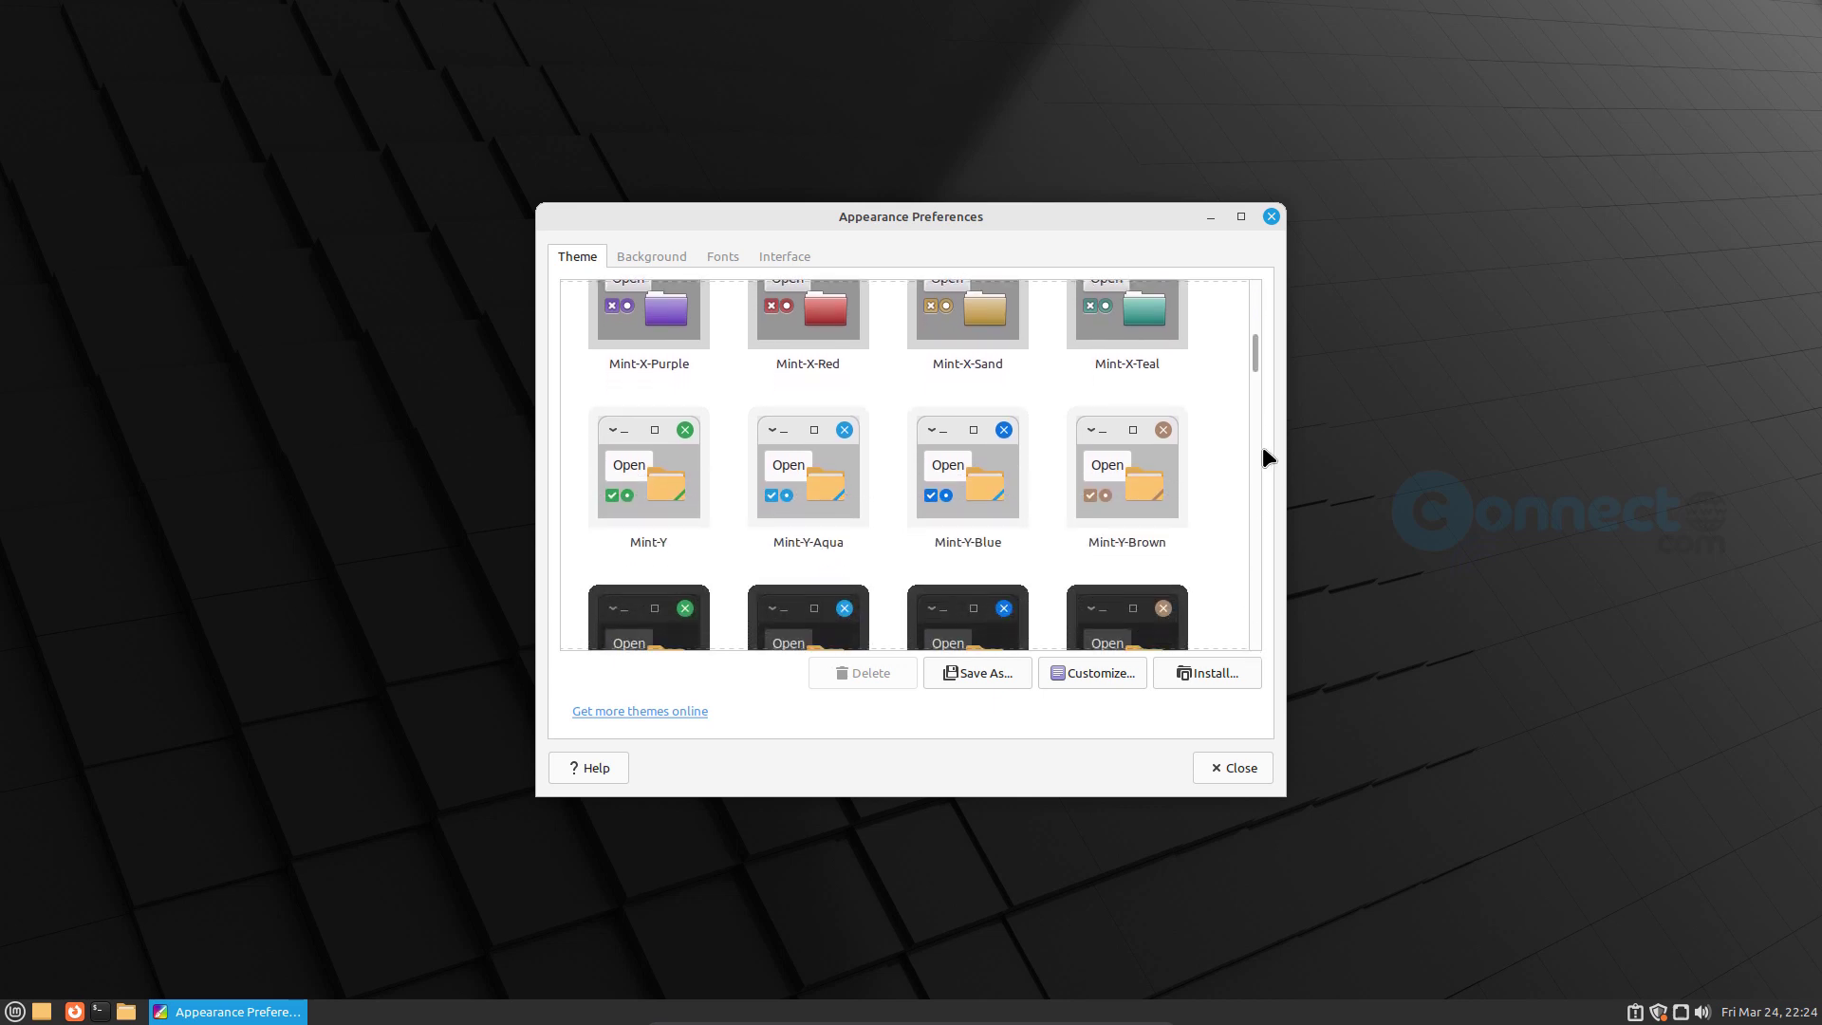
left_click_drag(1258, 358, 1277, 641)
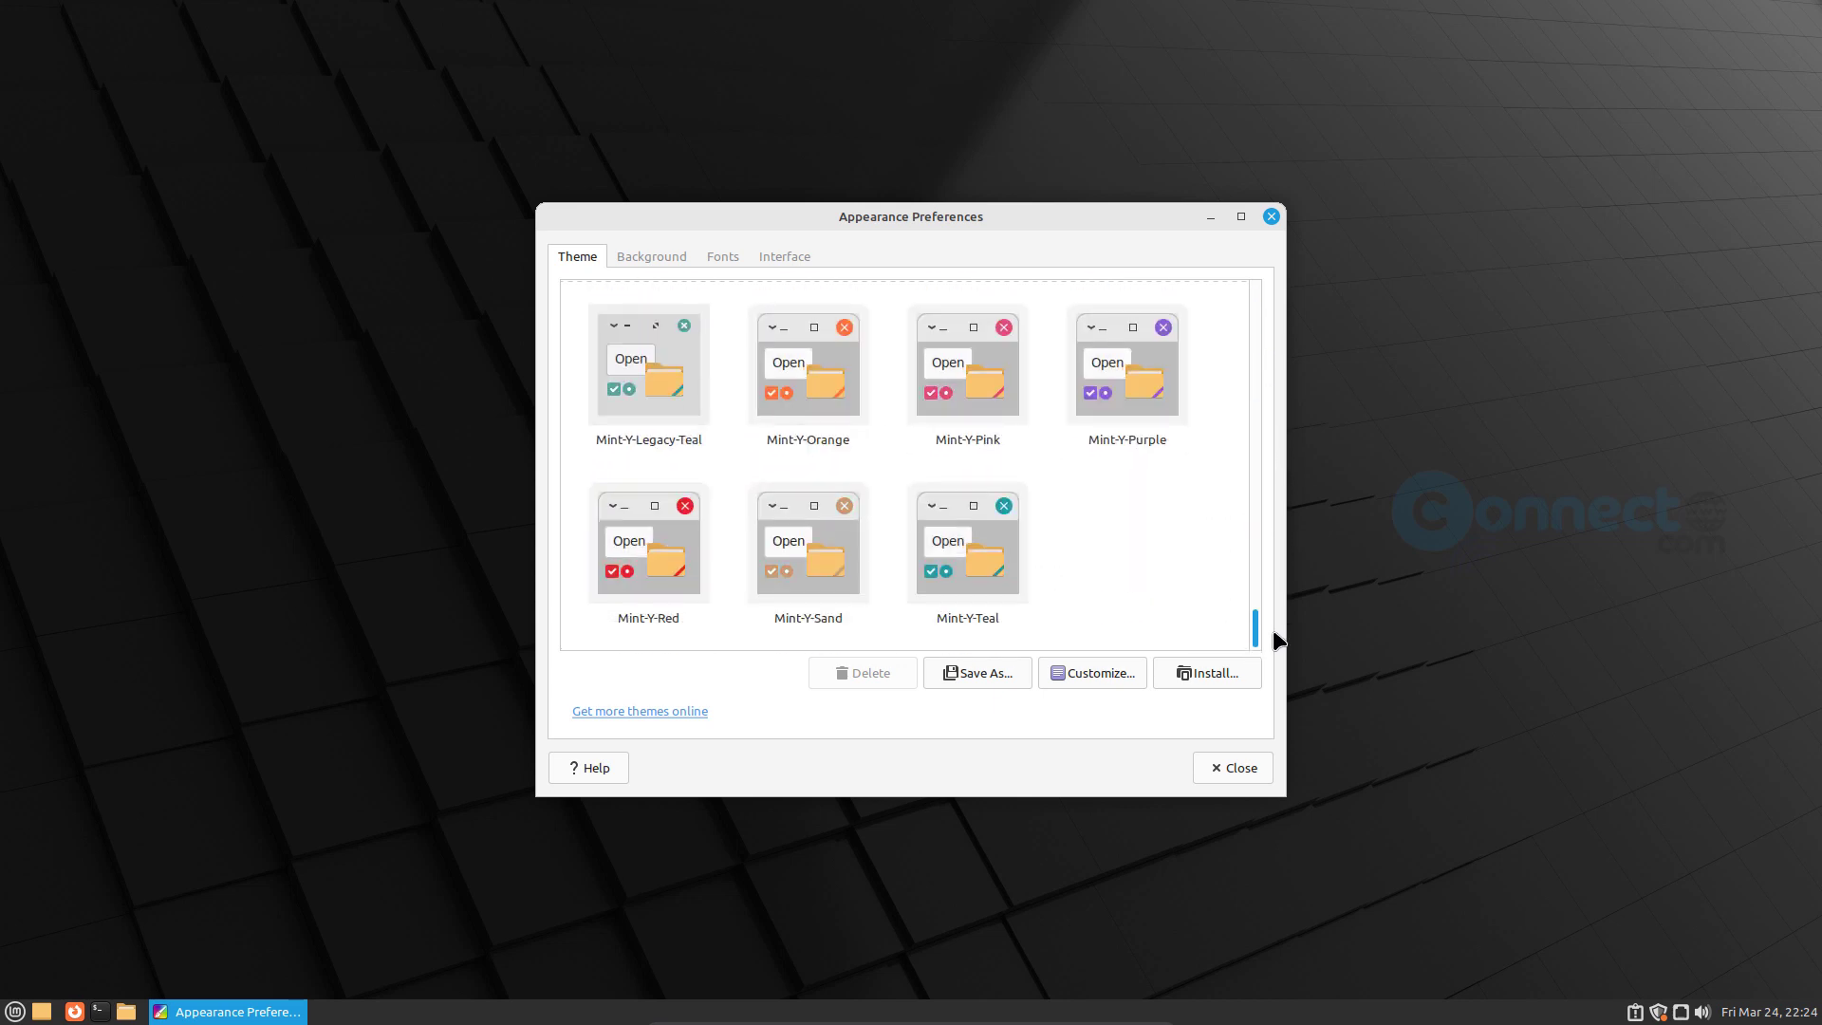
left_click(655, 263)
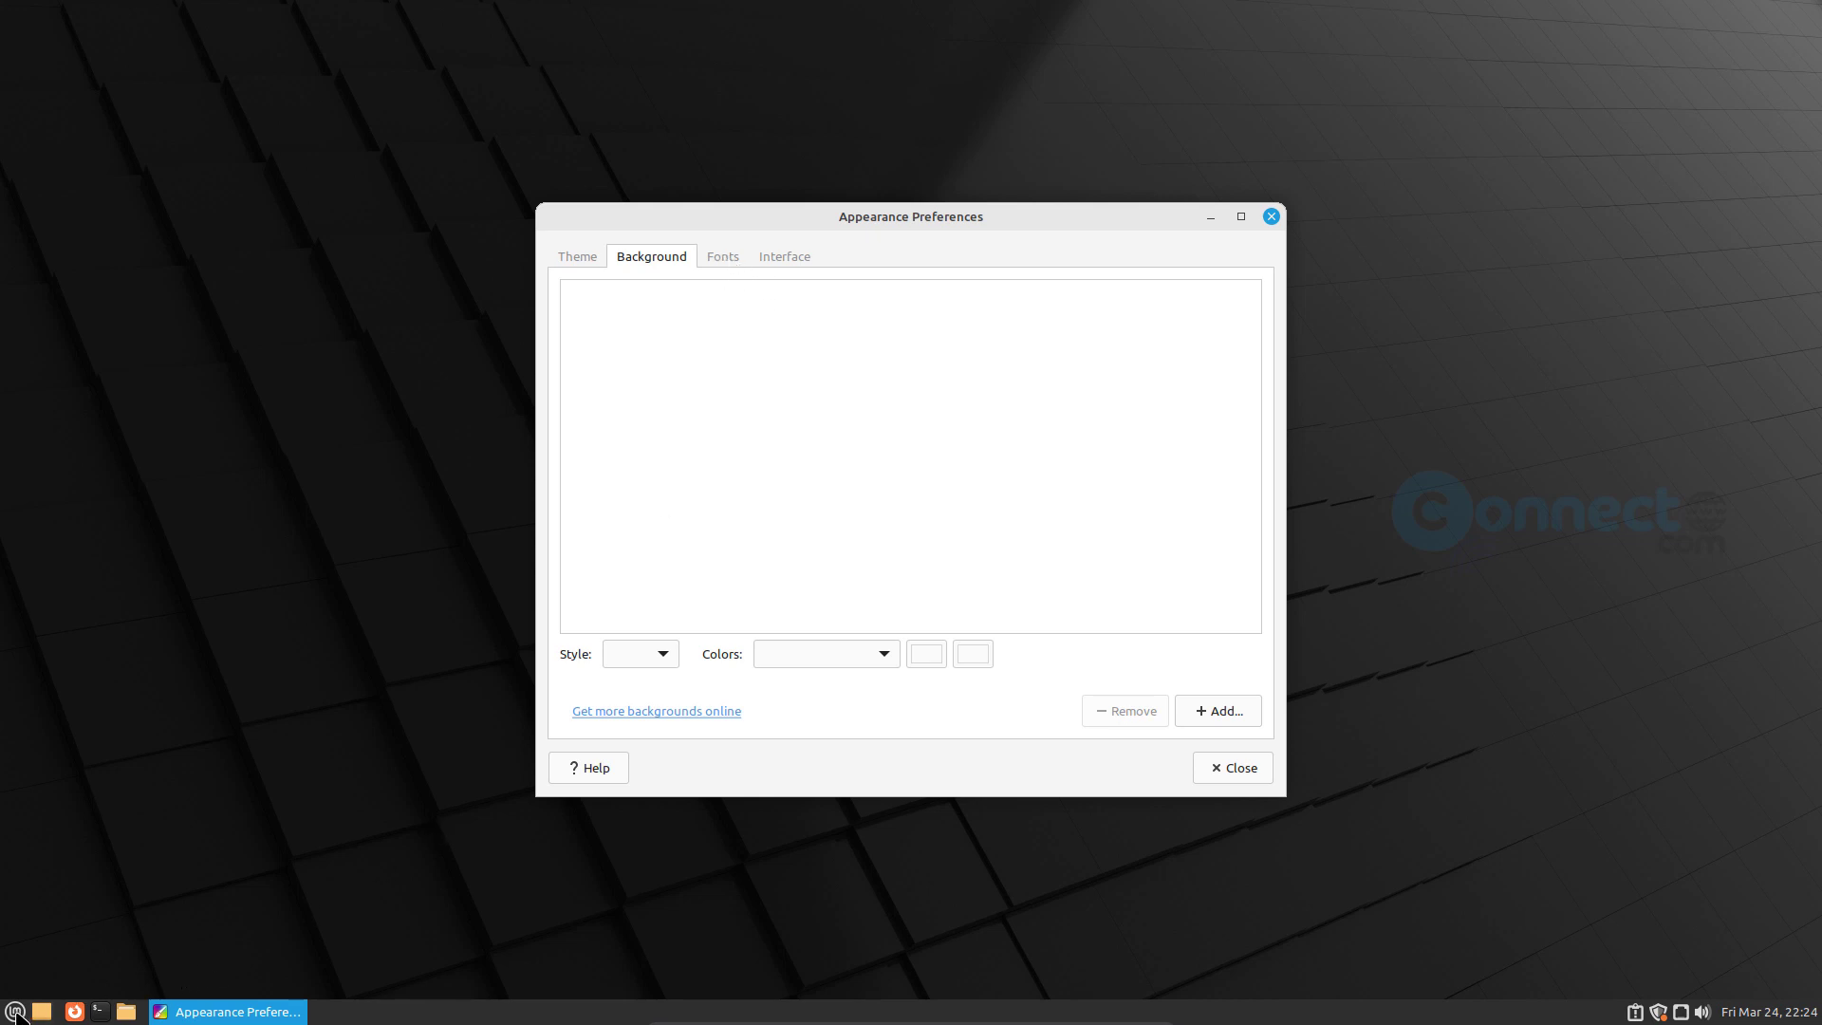
Look through the full list of installed applications to its end and dismiss the list.
key("super")
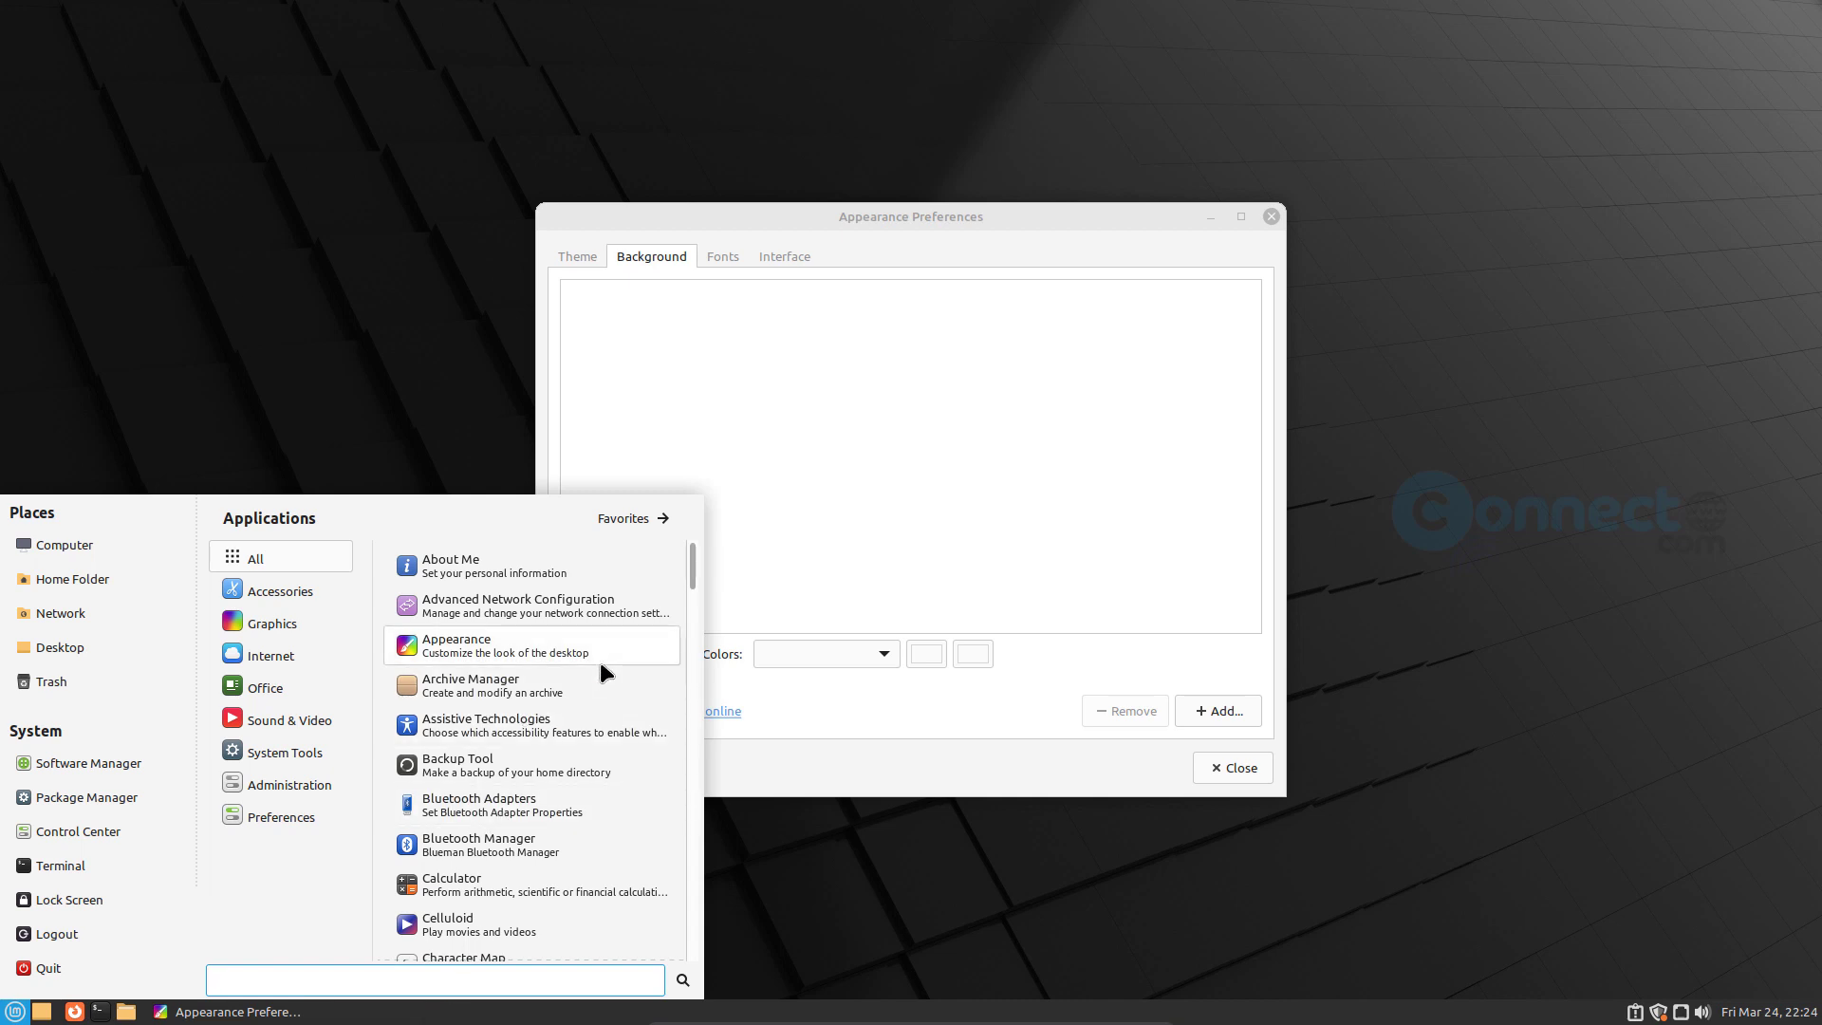
mouse_move(693, 578)
left_mouse_down()
mouse_move(719, 868)
mouse_move(748, 945)
left_mouse_up()
left_click(803, 909)
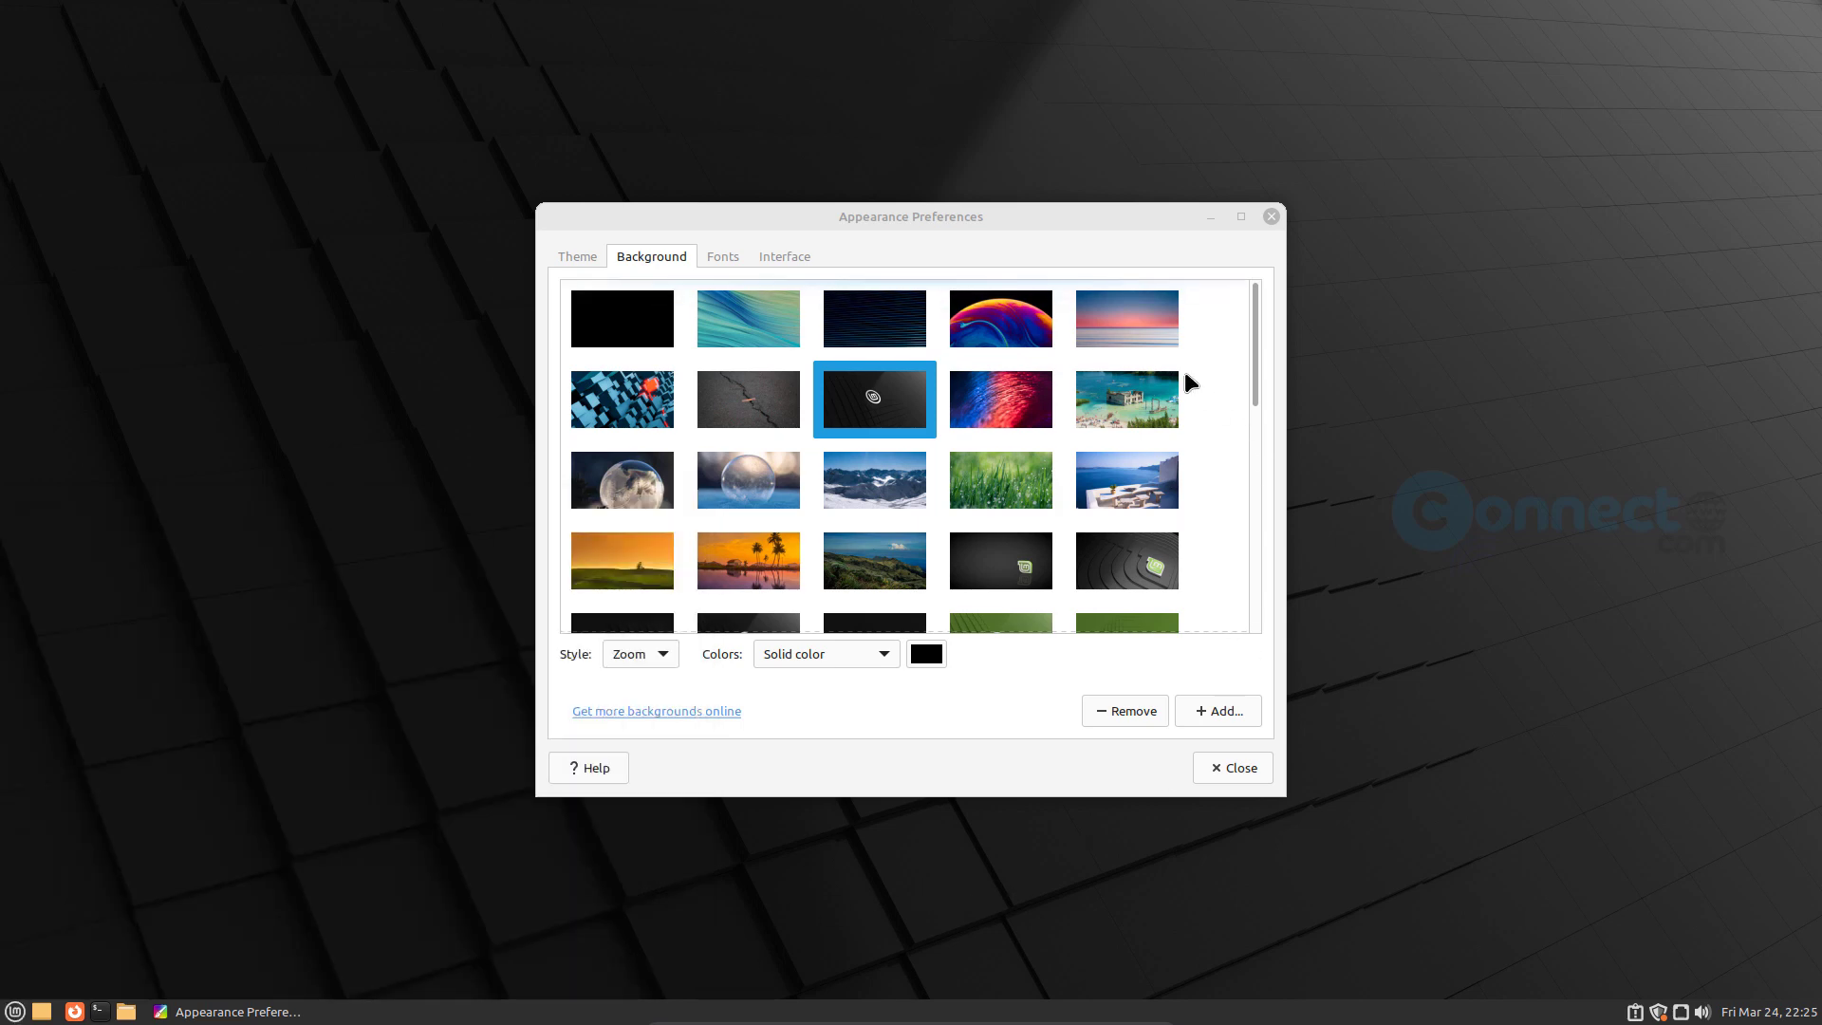
Look through the available desktop backgrounds, dismissing the Mozilla Crash Reporter, and close the Appearance Preferences.
scroll(1186, 374, "down", 3)
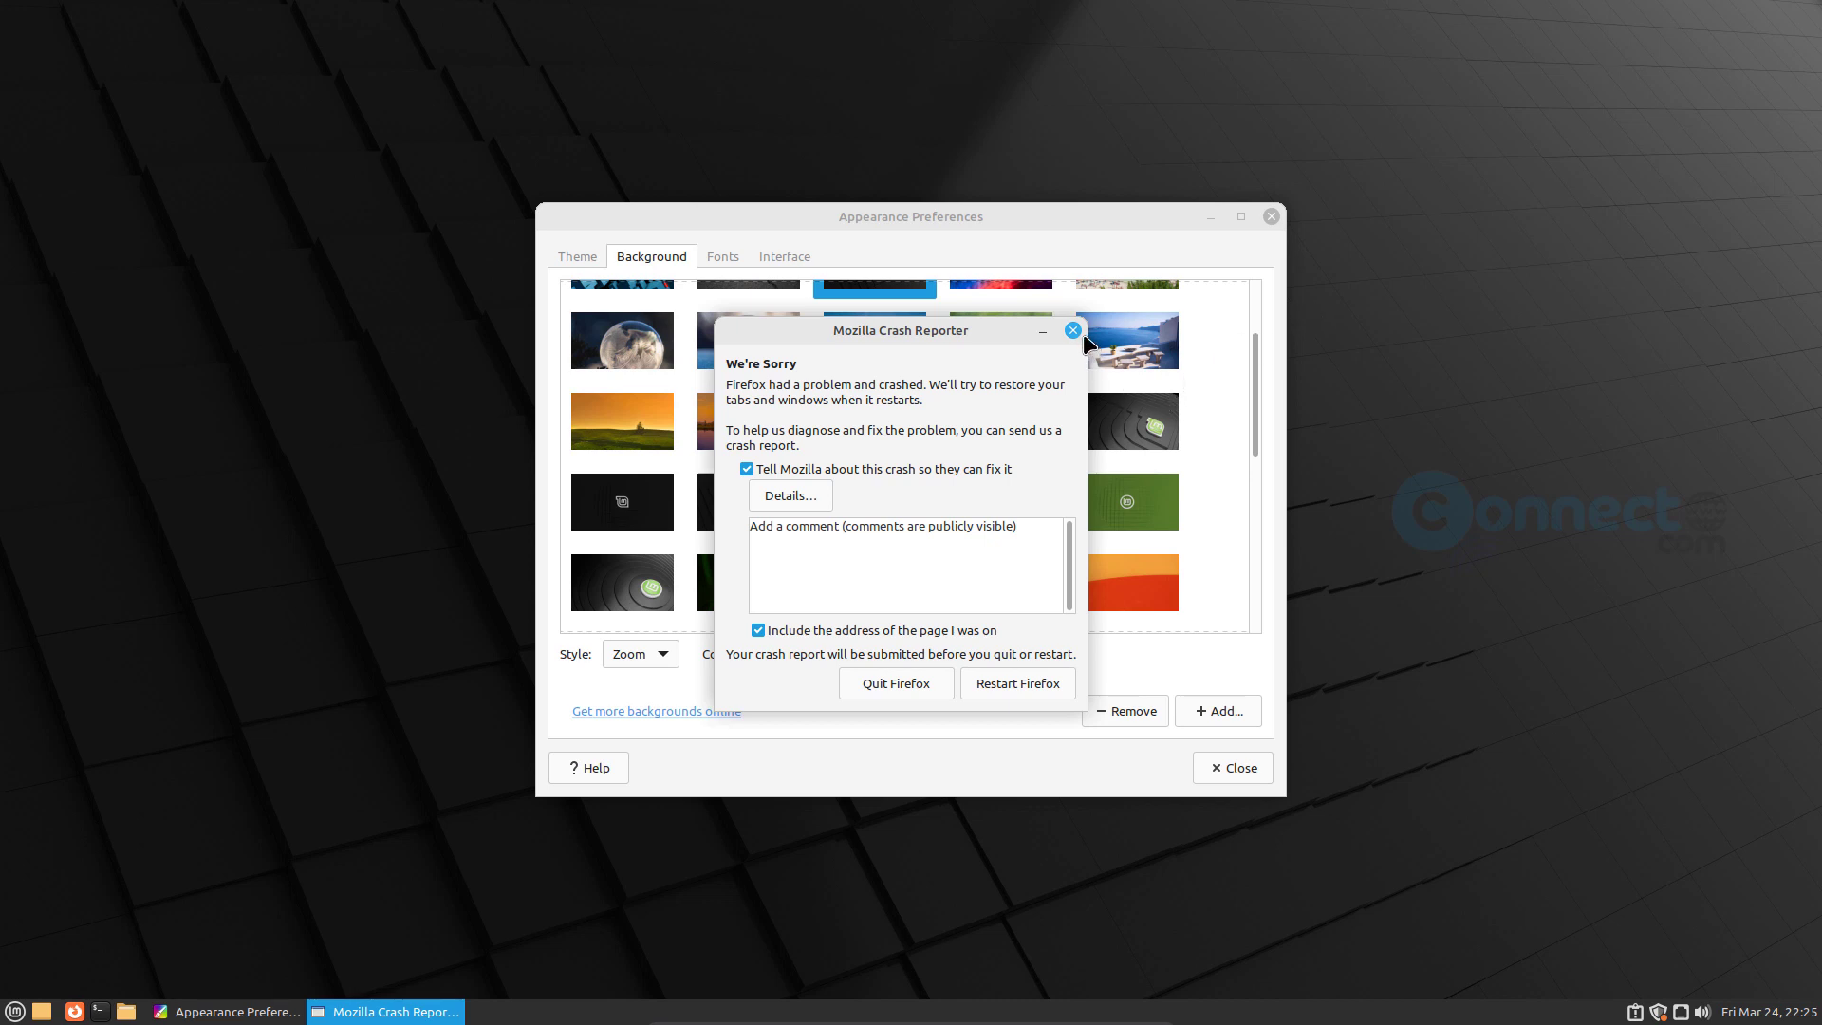
left_click(1074, 331)
left_click(1271, 216)
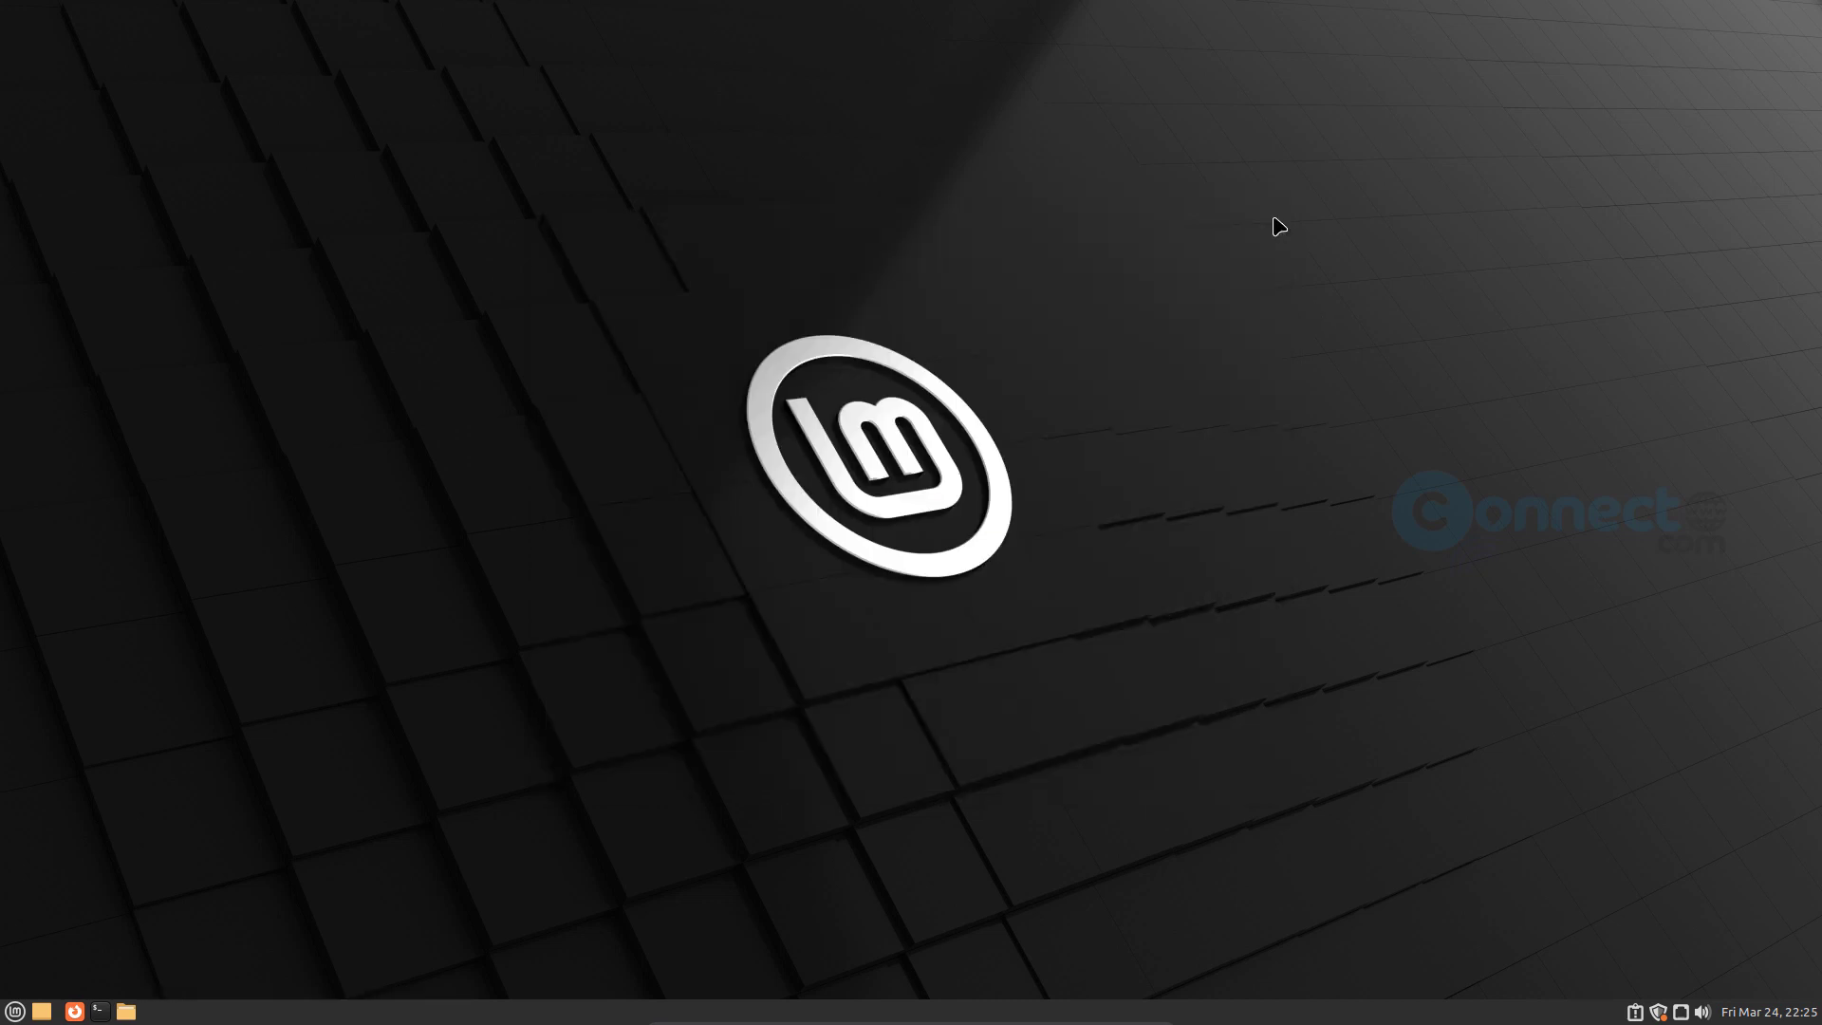
Show the desktop calendar and shut down the Linux Mint system.
left_click(1726, 1013)
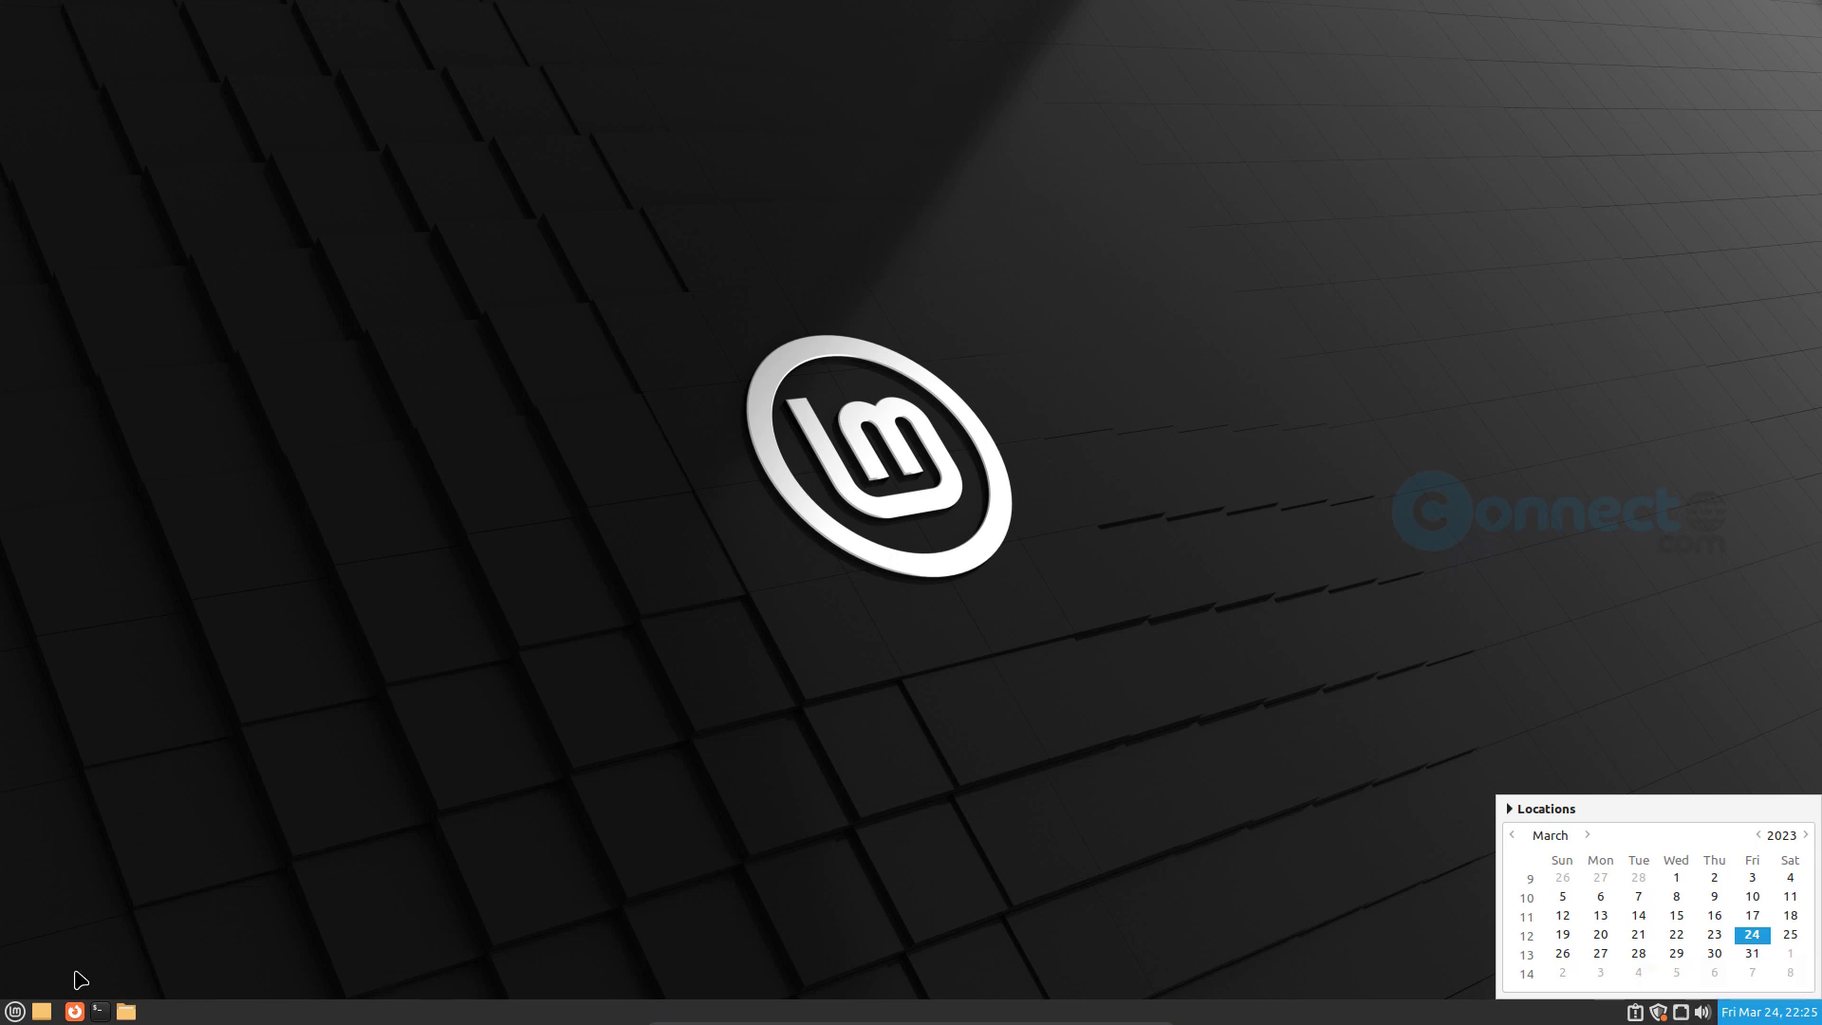
left_click(15, 1011)
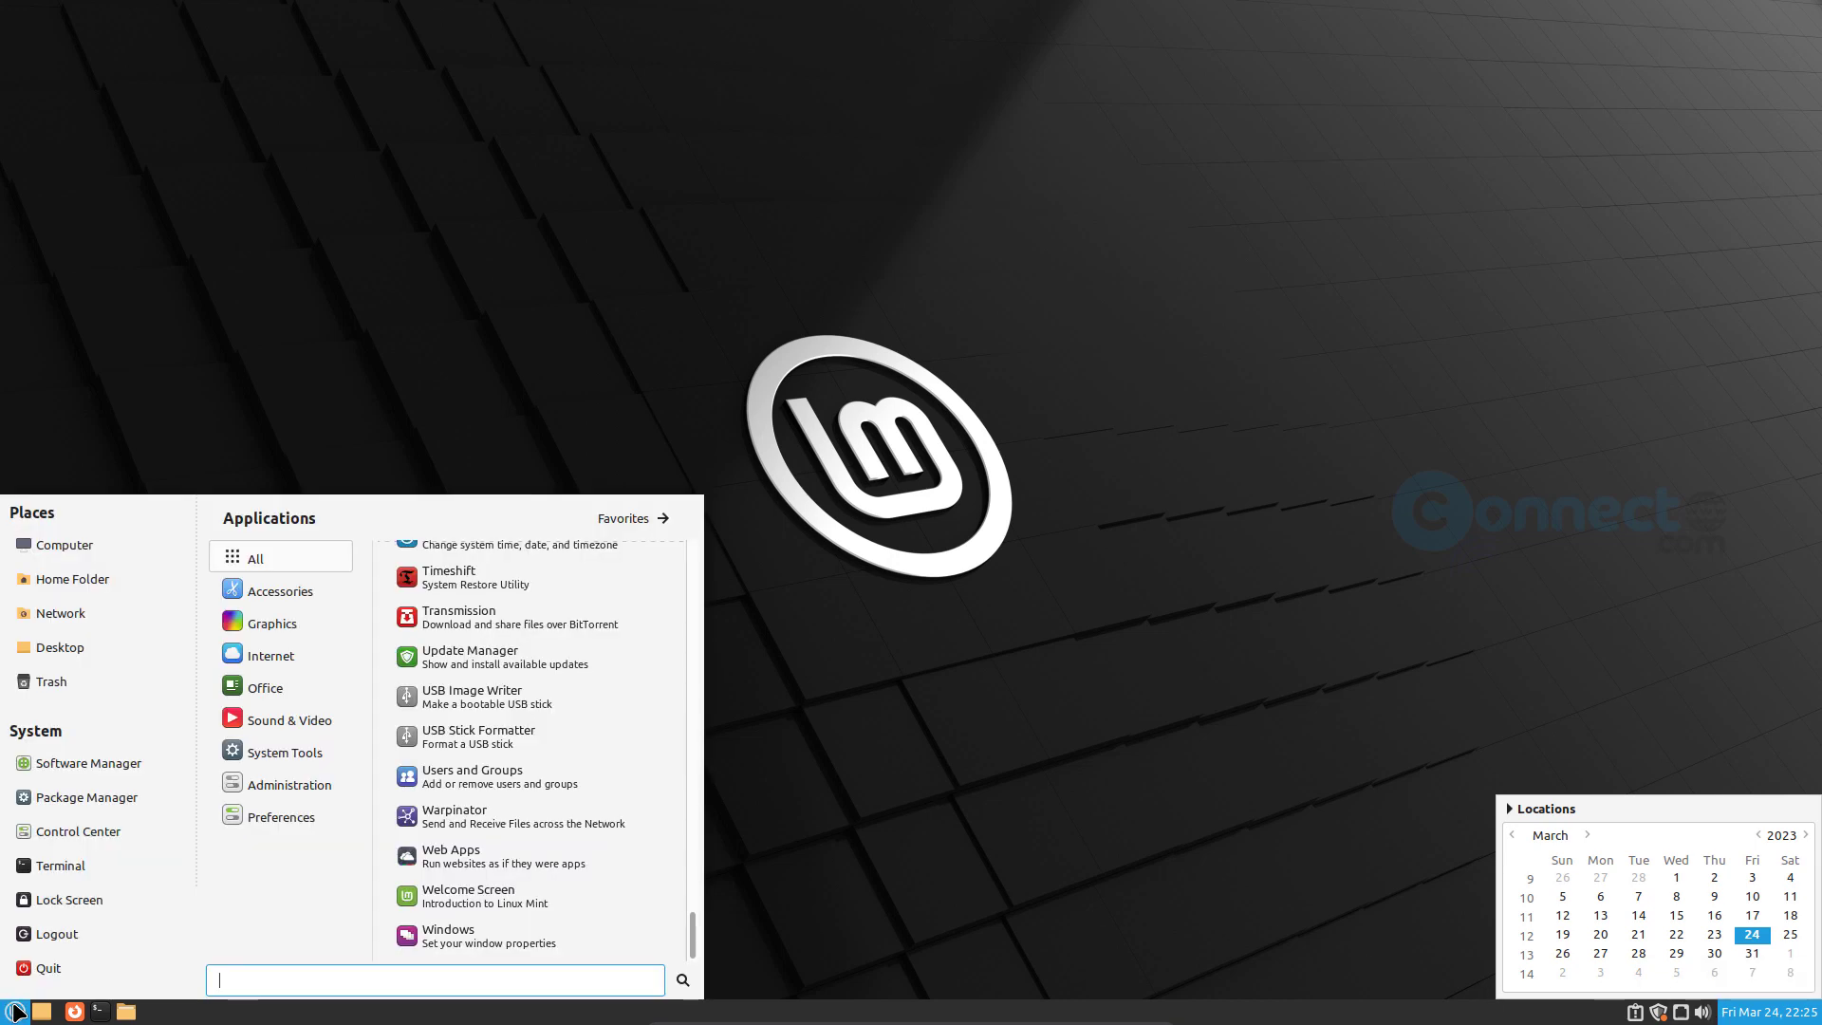
left_click(48, 968)
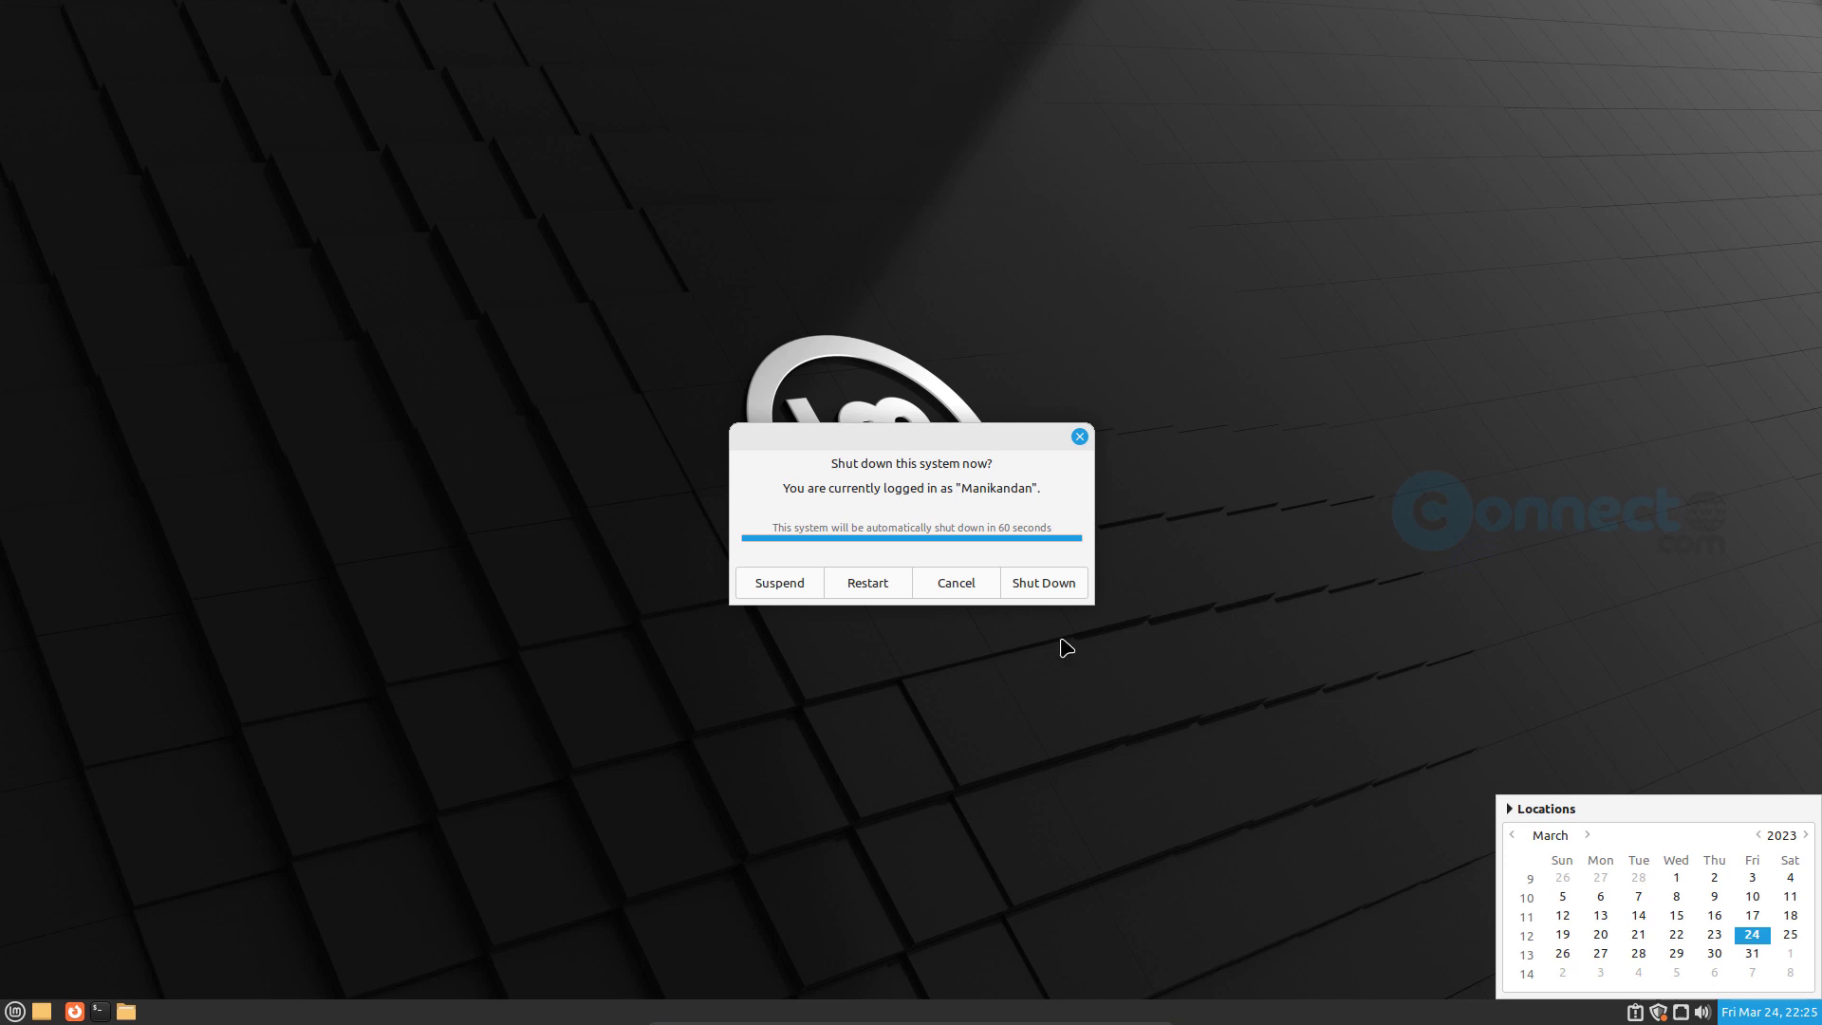
left_click(1044, 583)
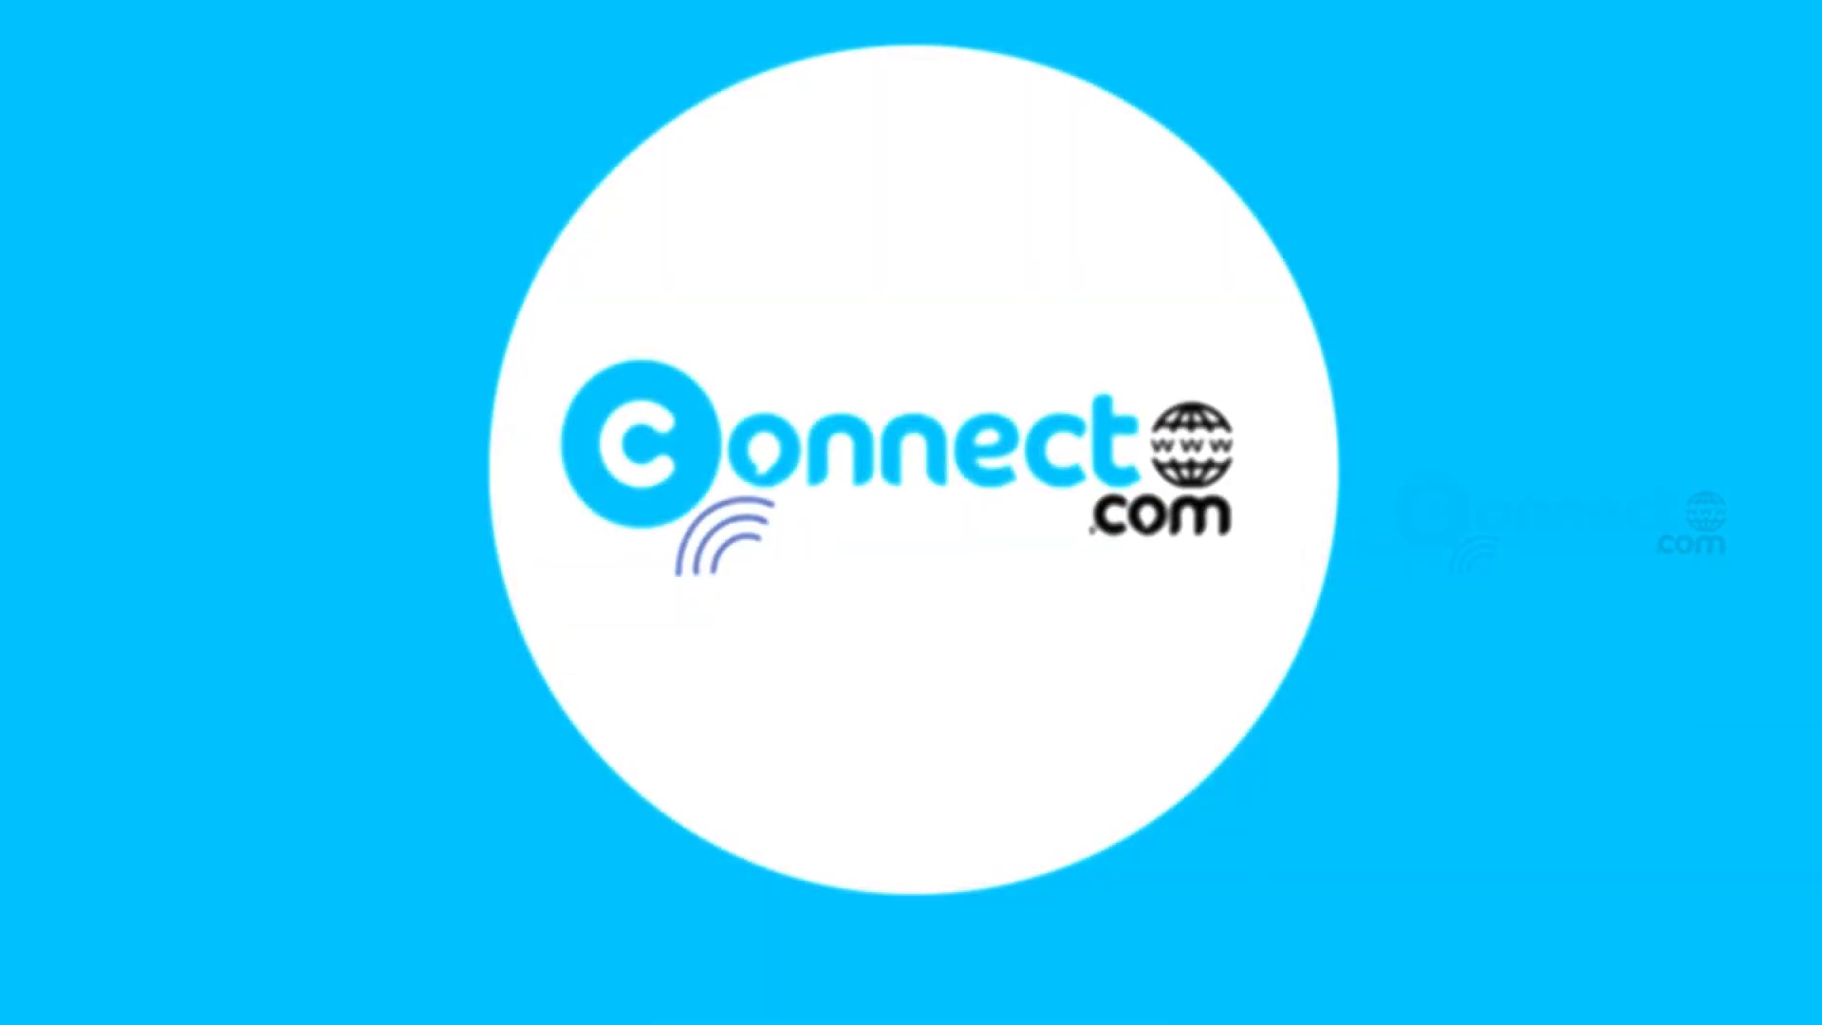